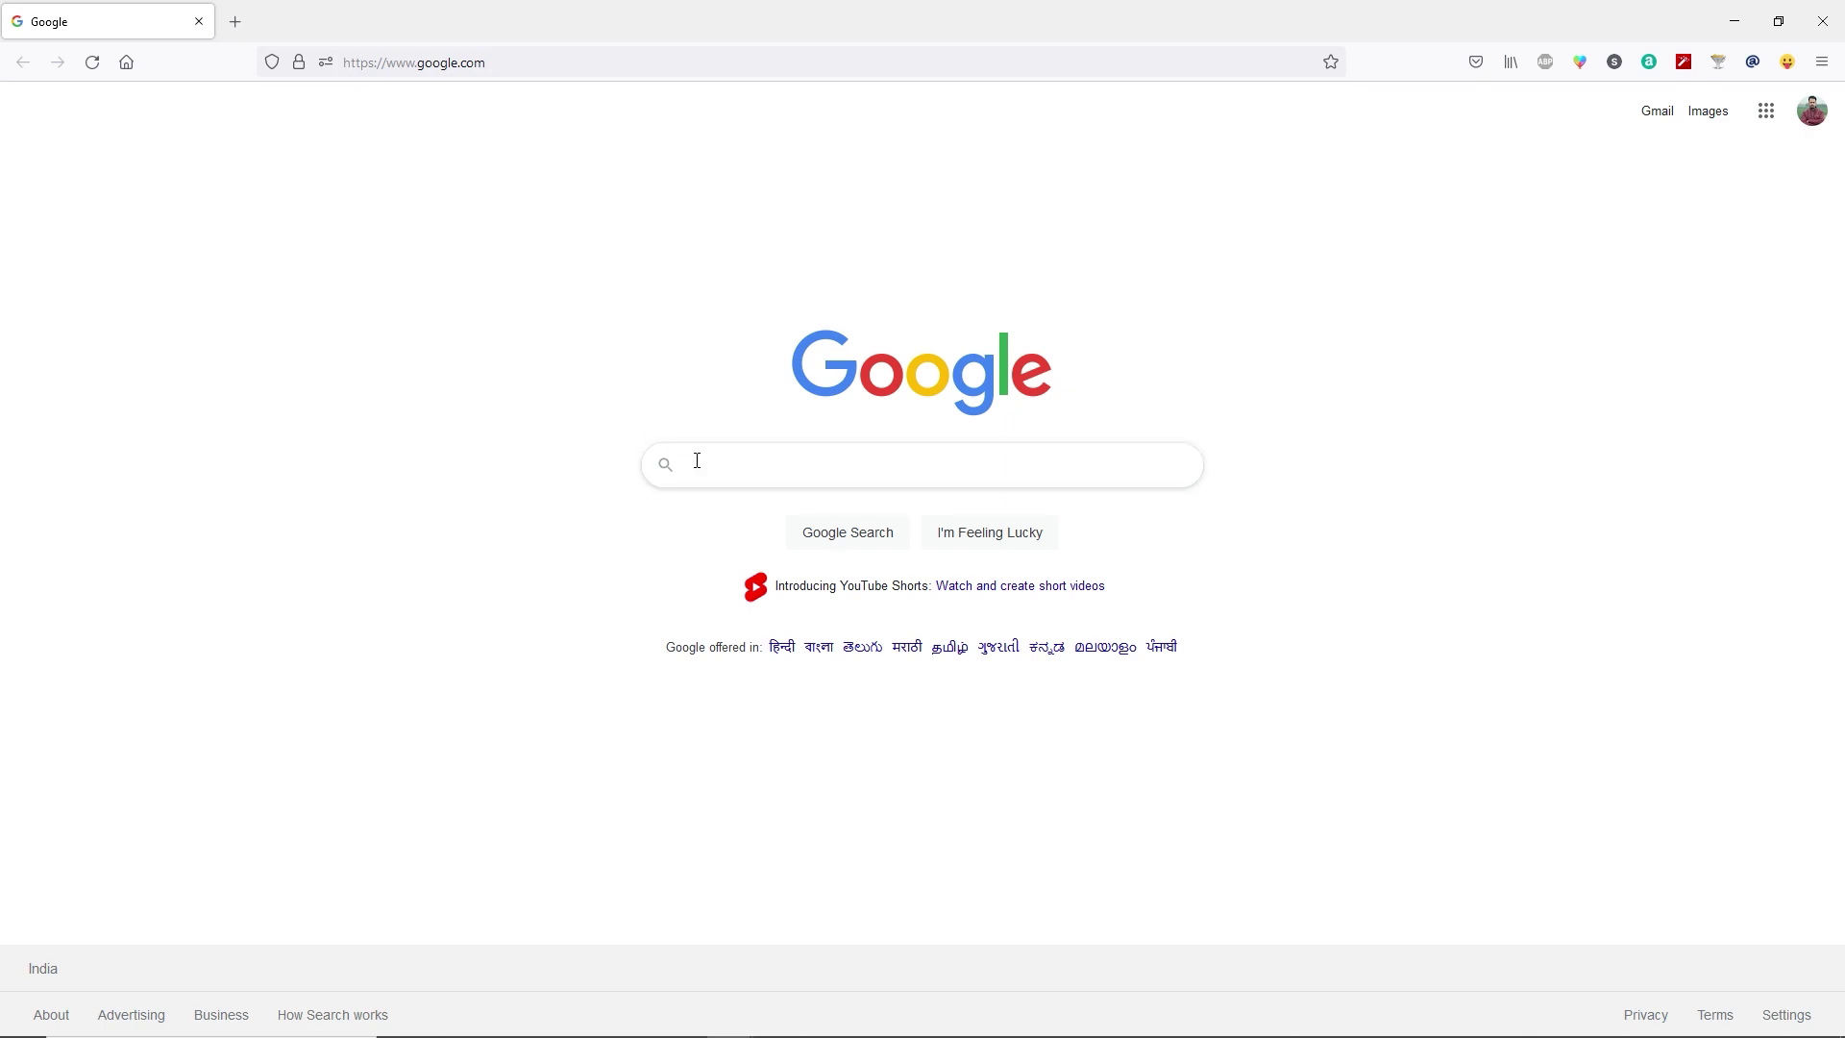
Search Google for 'freenom' and open the first result in a new tab.
text(freenom)
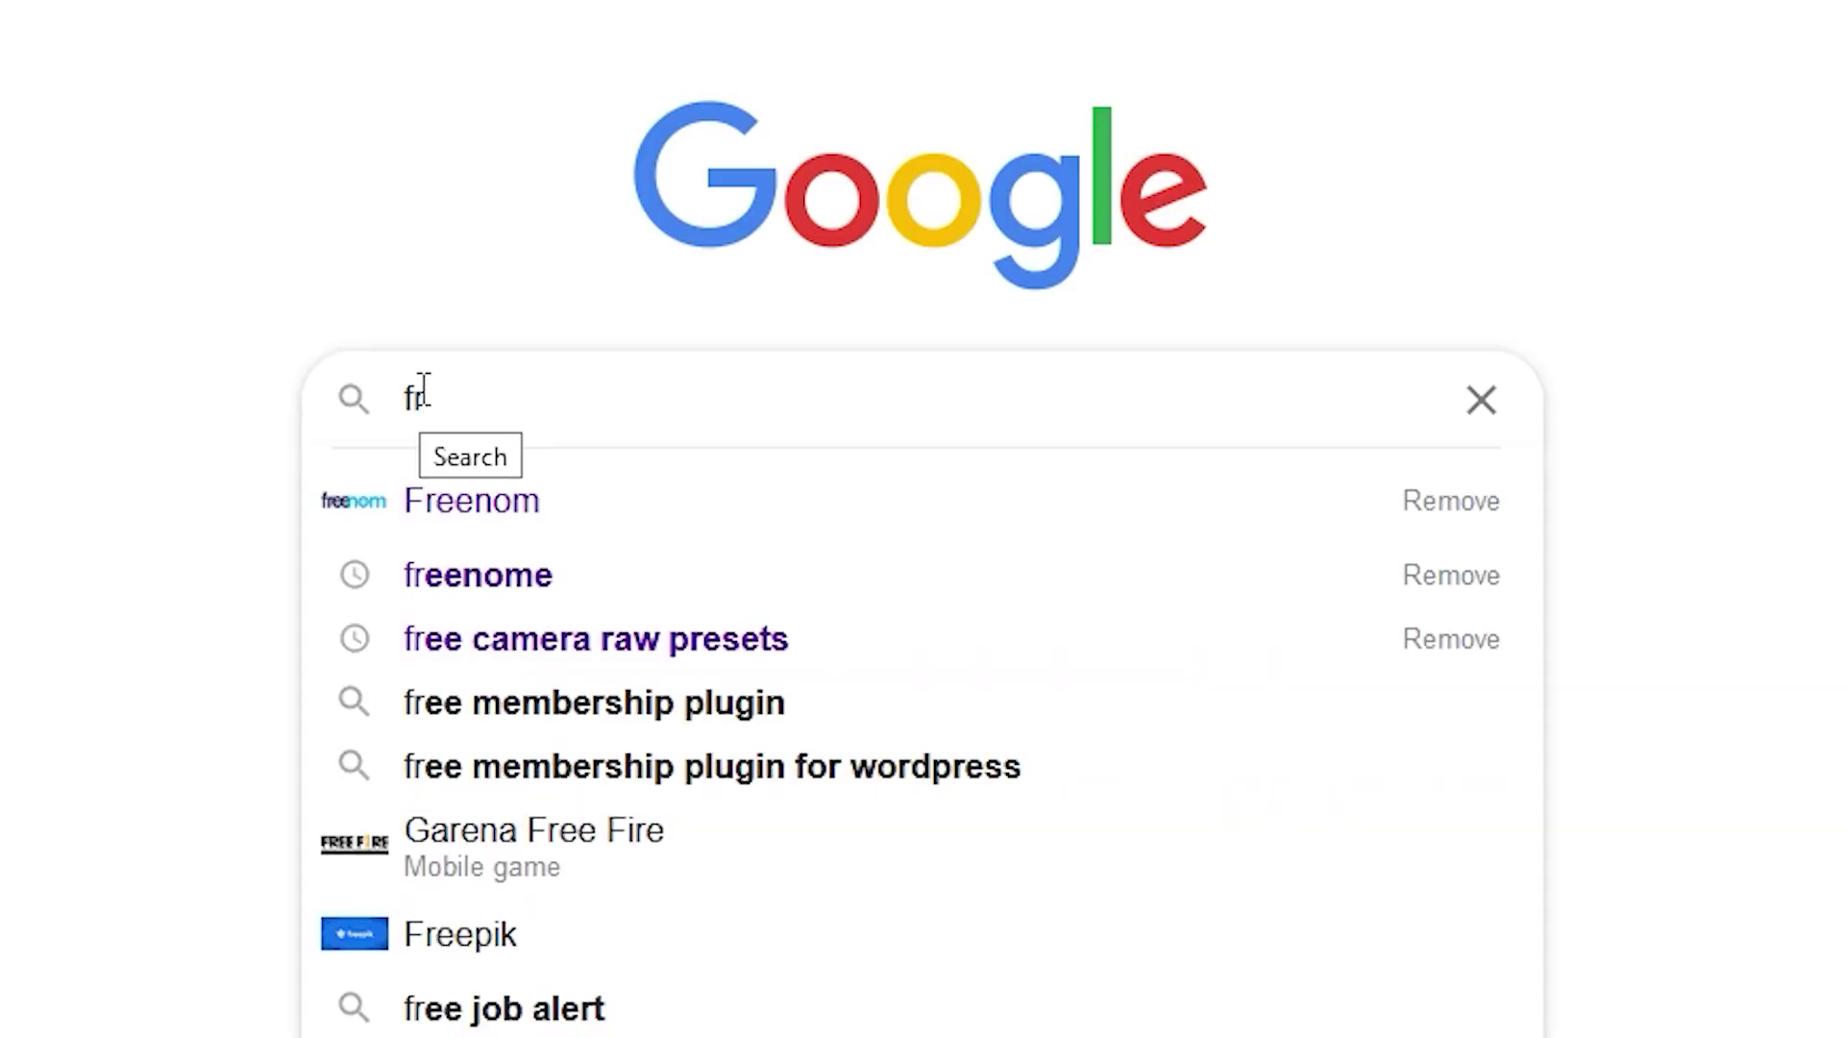
key(Return)
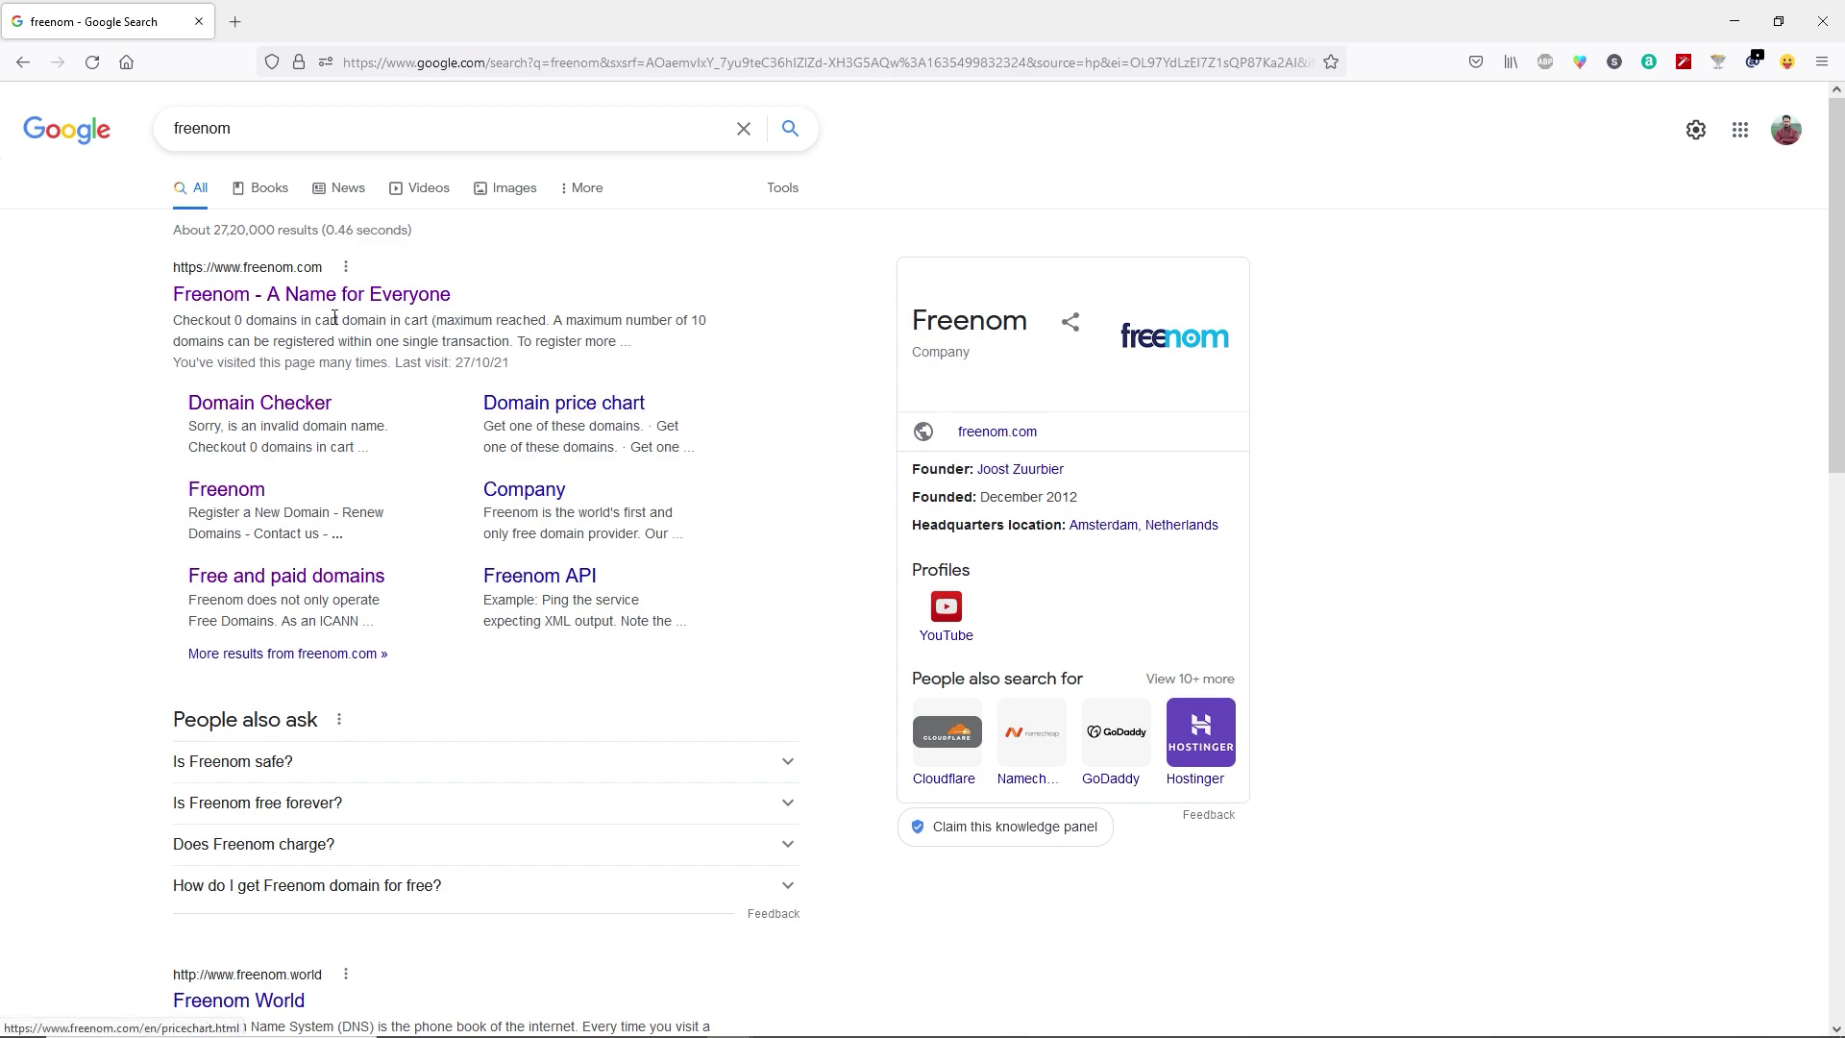
right_click(287, 308)
click(320, 325)
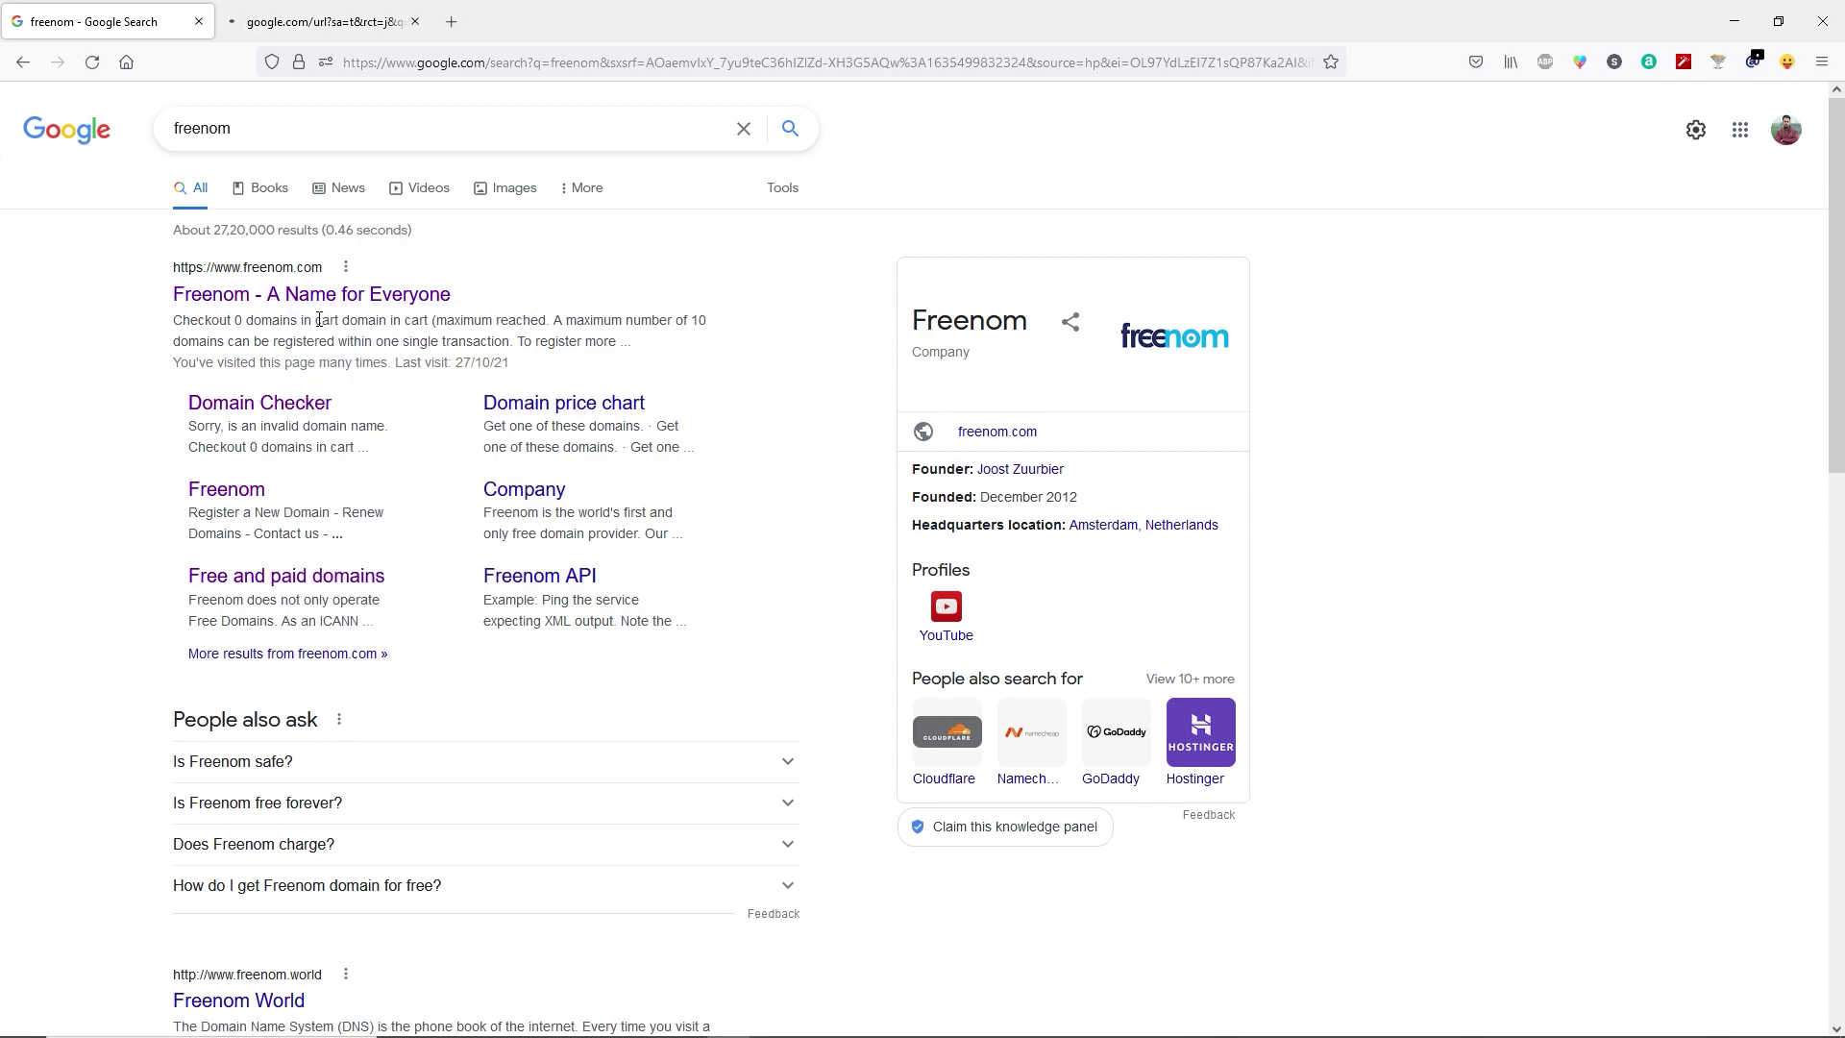
Search for 'infinityfree' and go to the InfinityFree hosting website.
drag(238, 128, 175, 138)
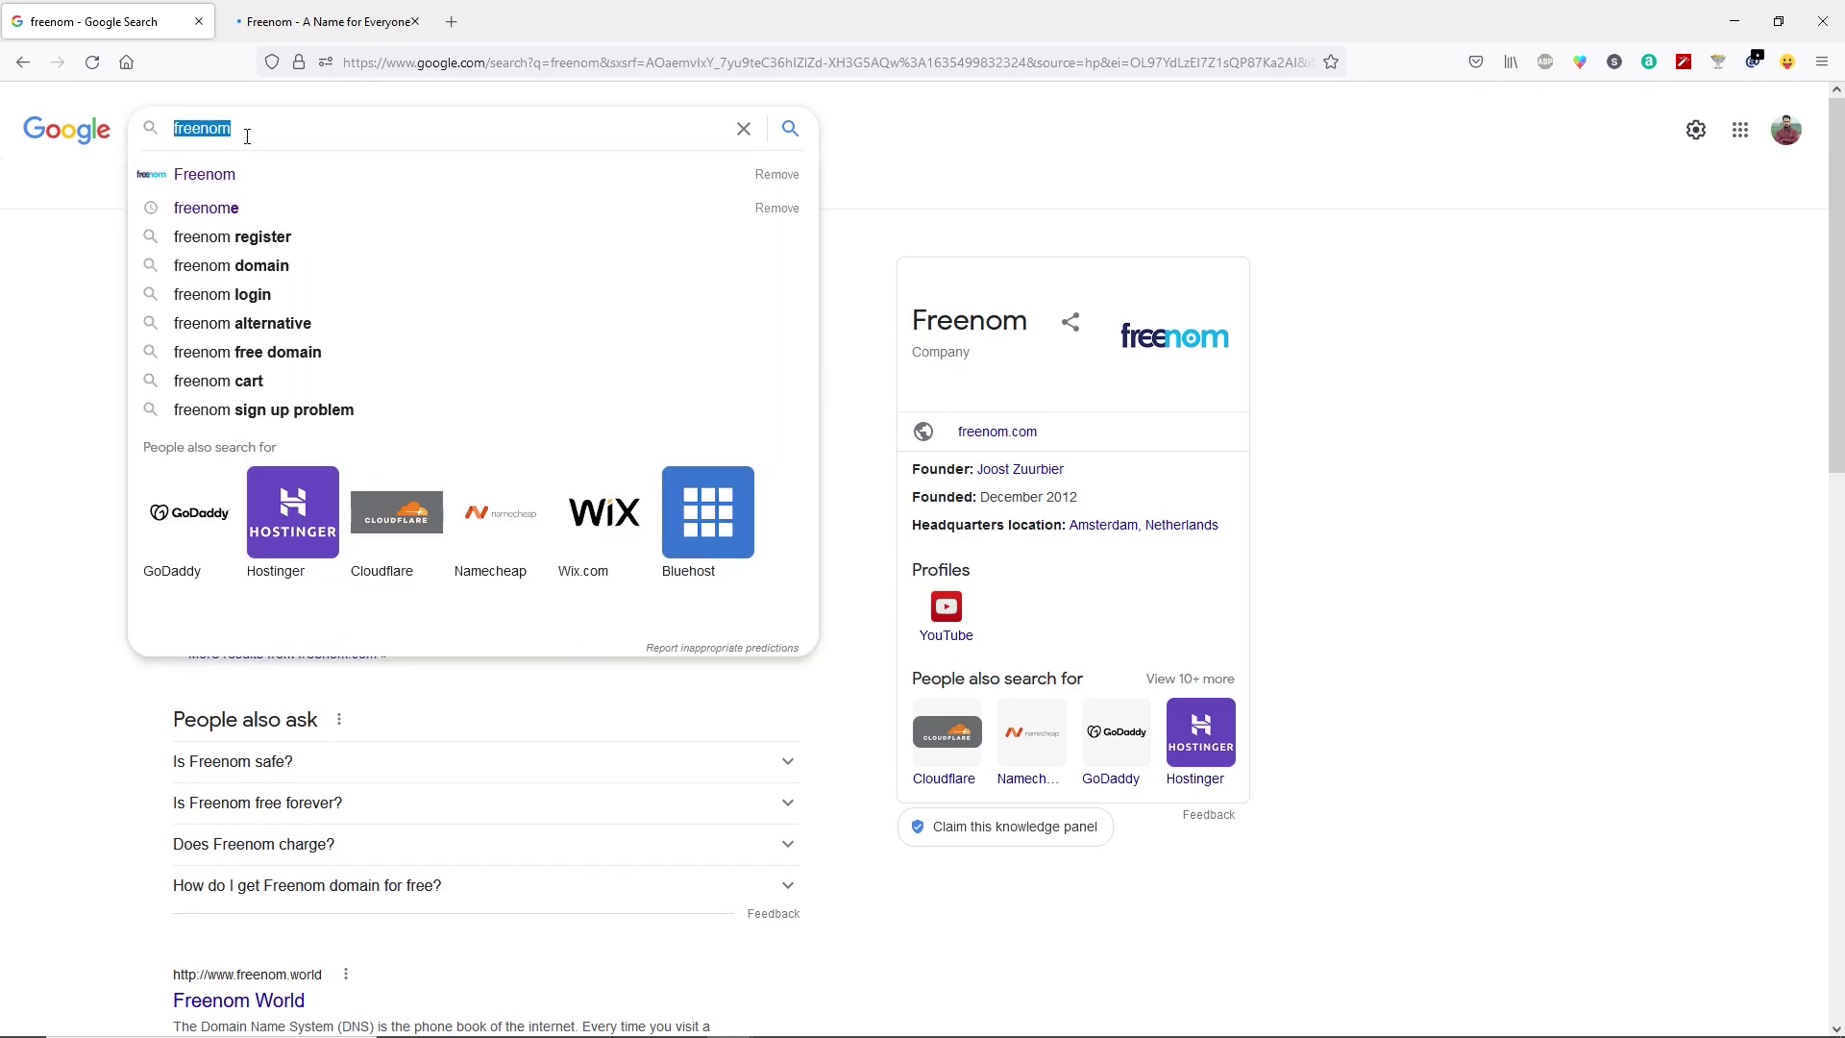
text(infinityfree)
key(Return)
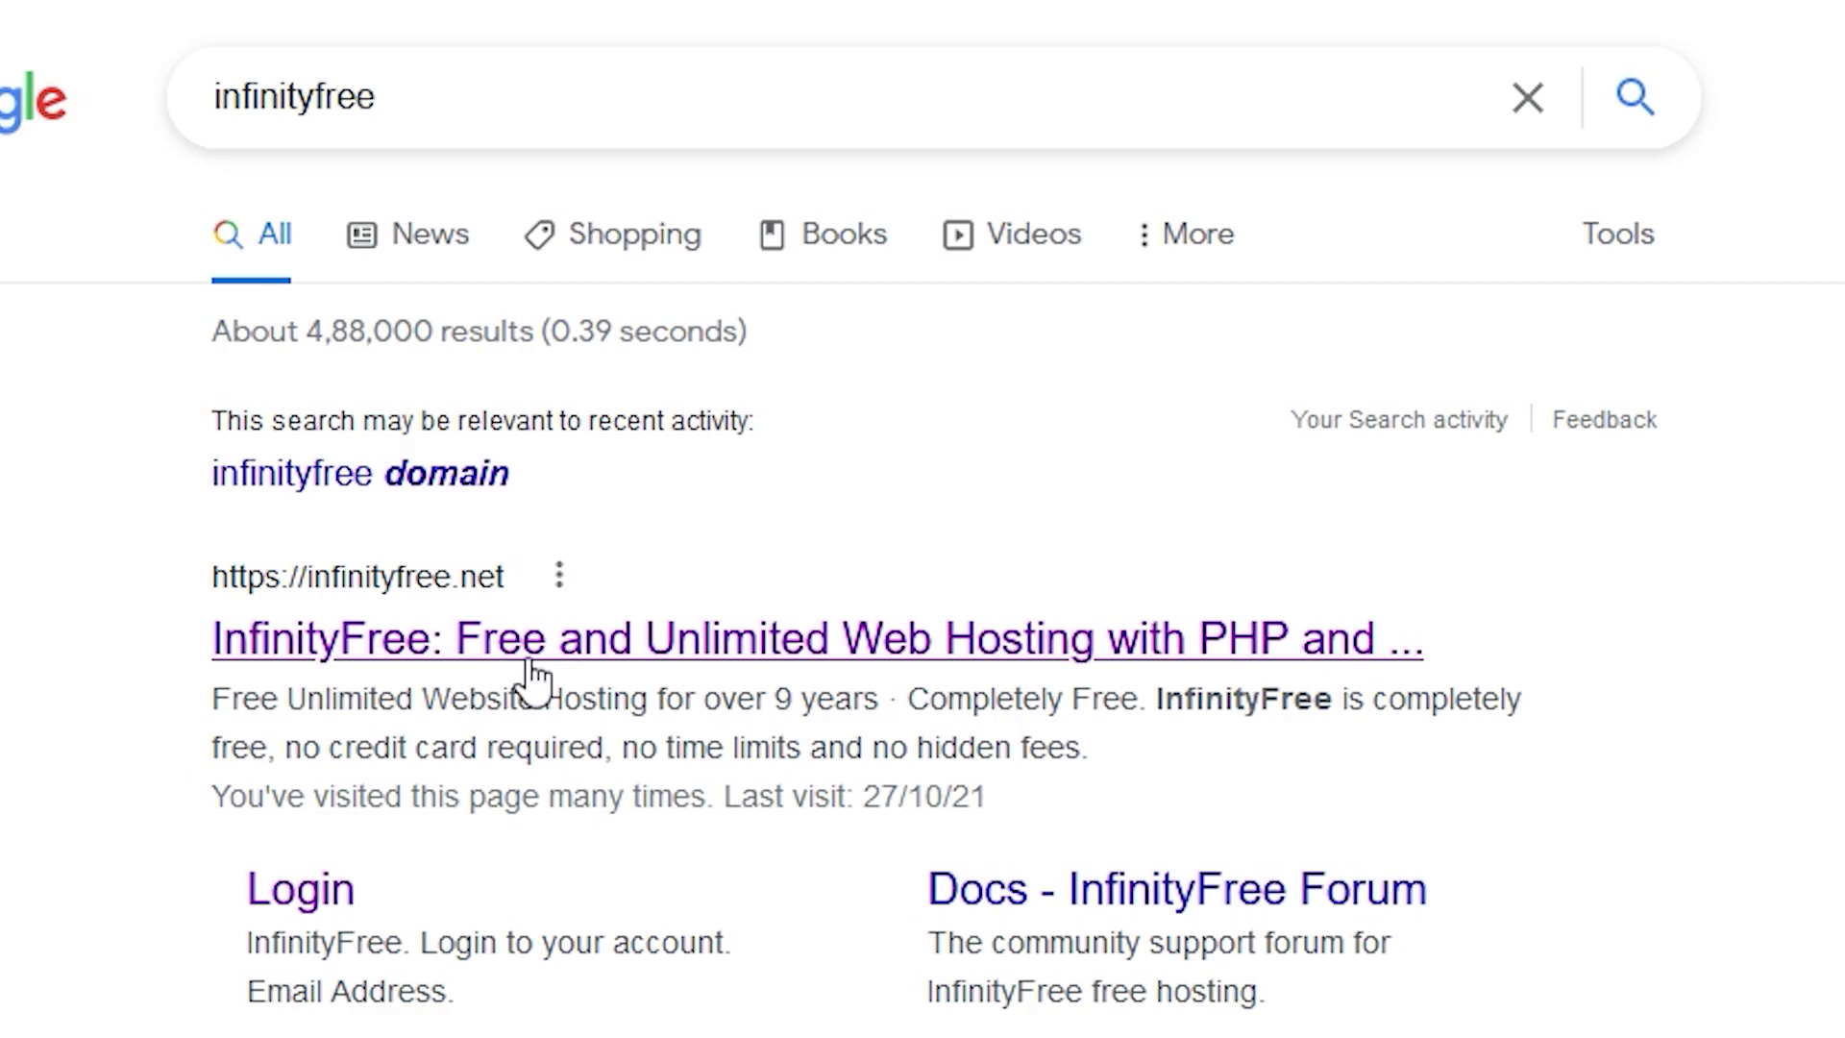
click(423, 653)
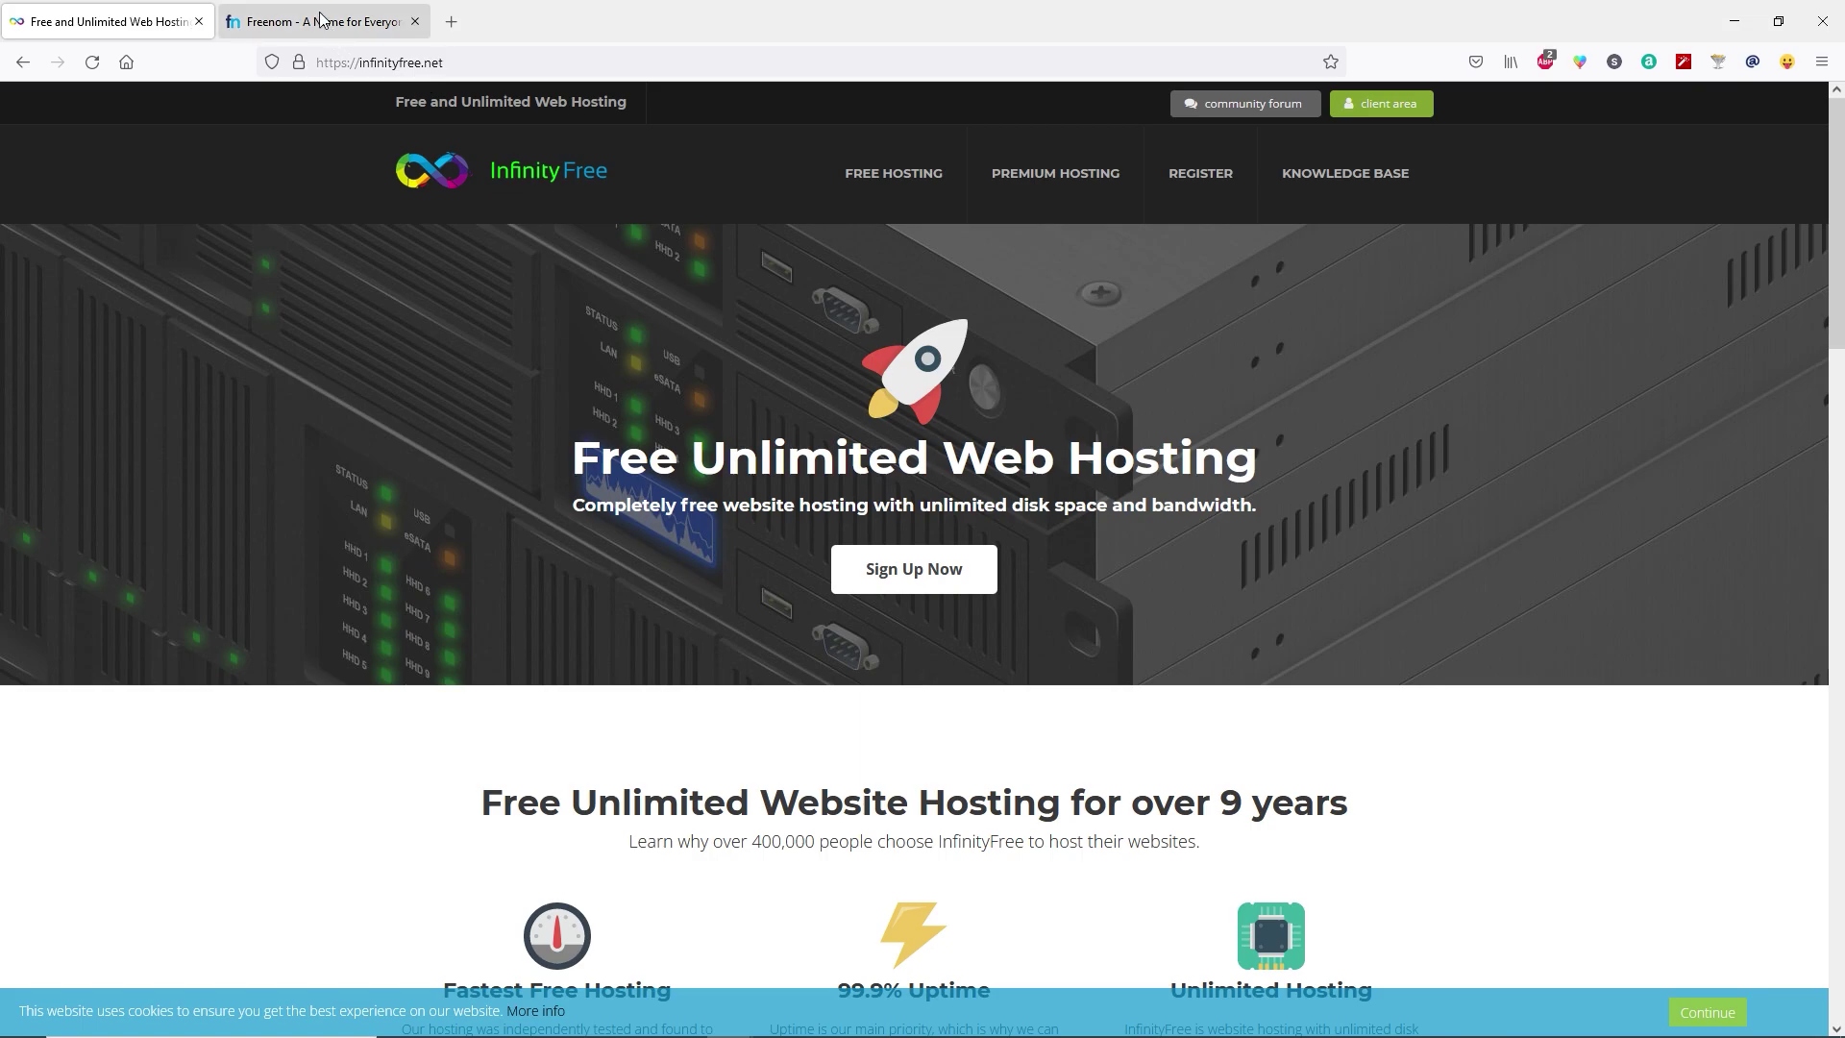
Log in to the Freenom account in the second tab using the saved credentials.
click(279, 22)
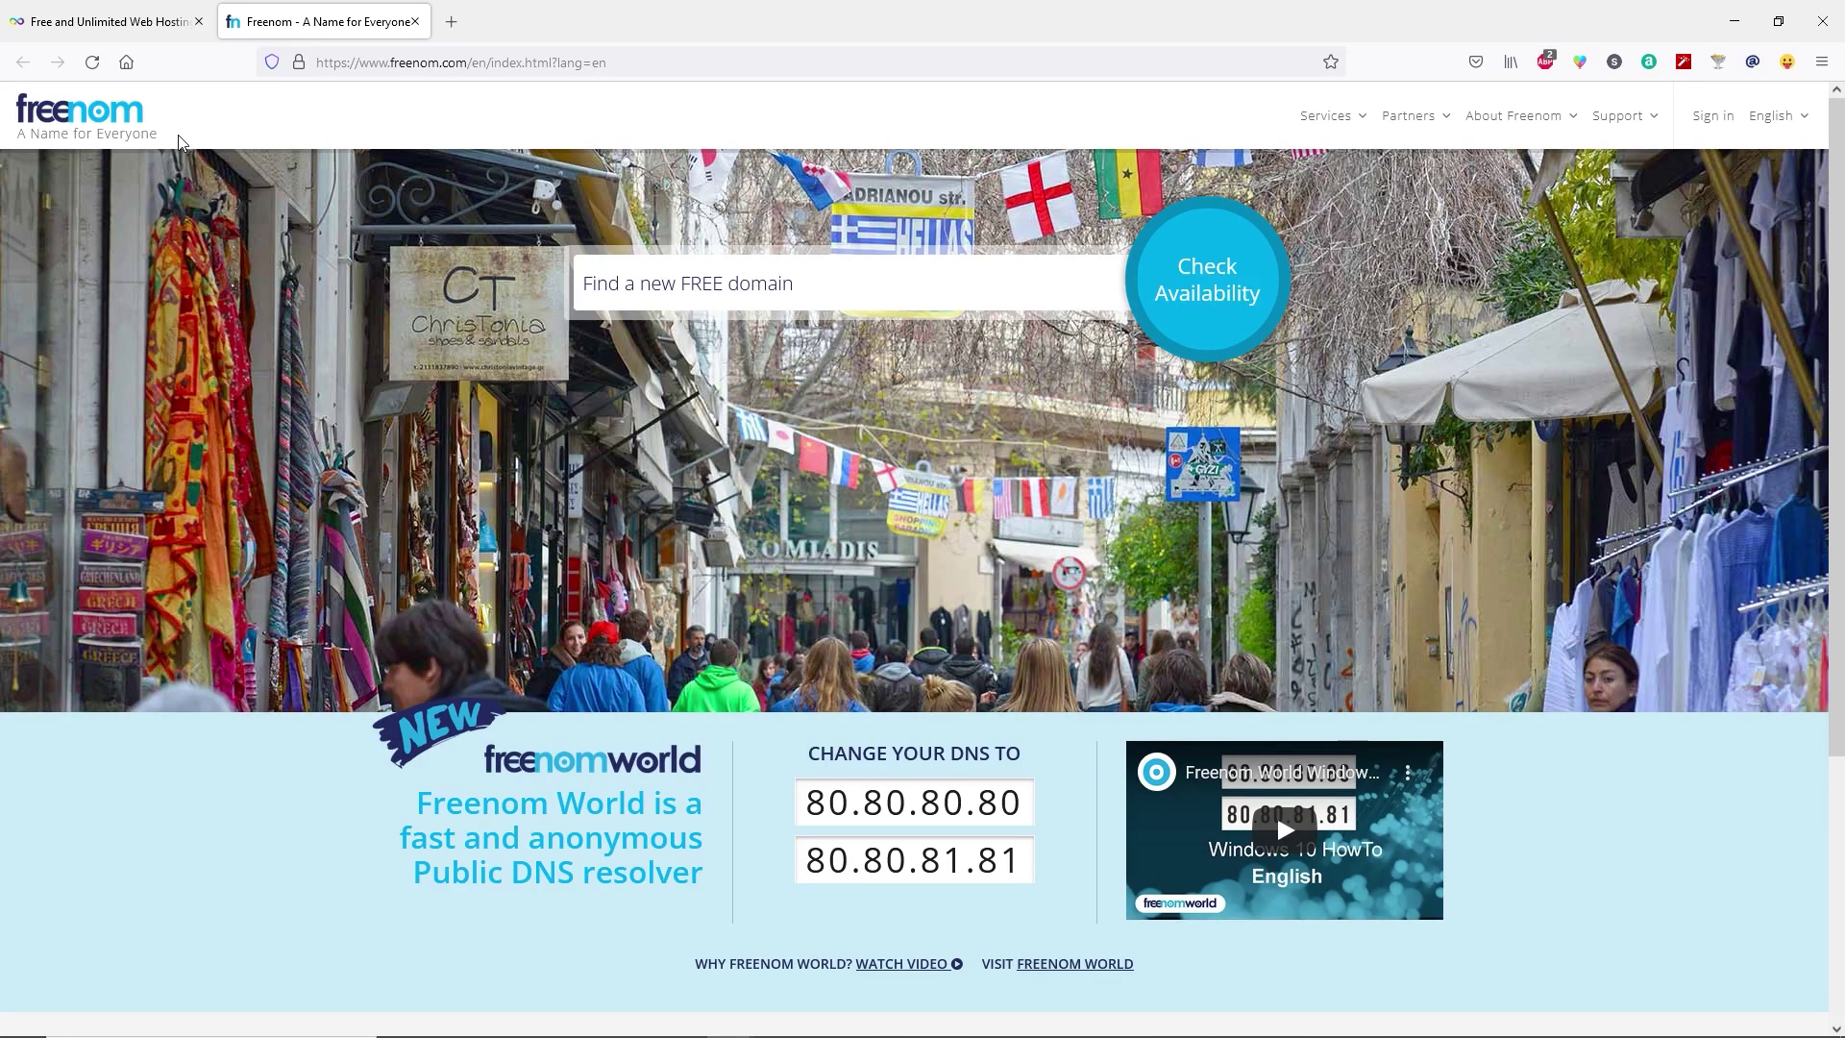
click(1714, 117)
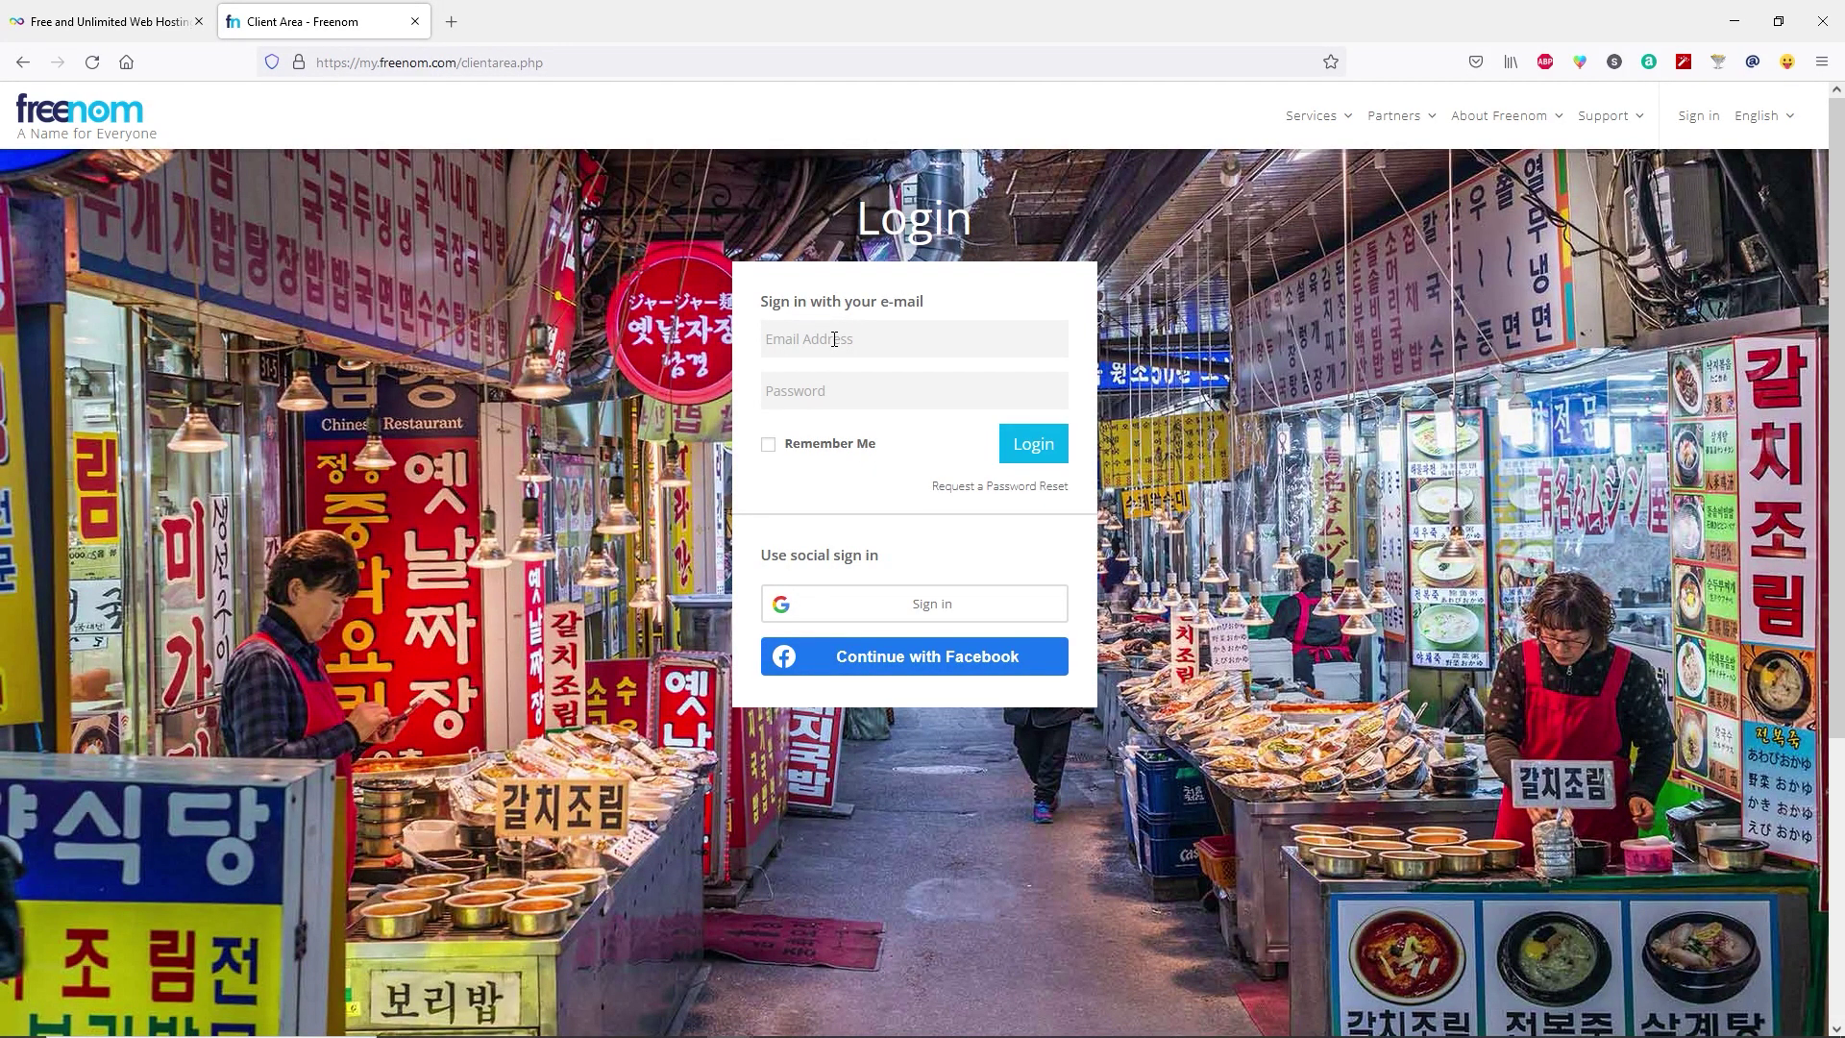
click(834, 339)
click(844, 495)
click(1027, 456)
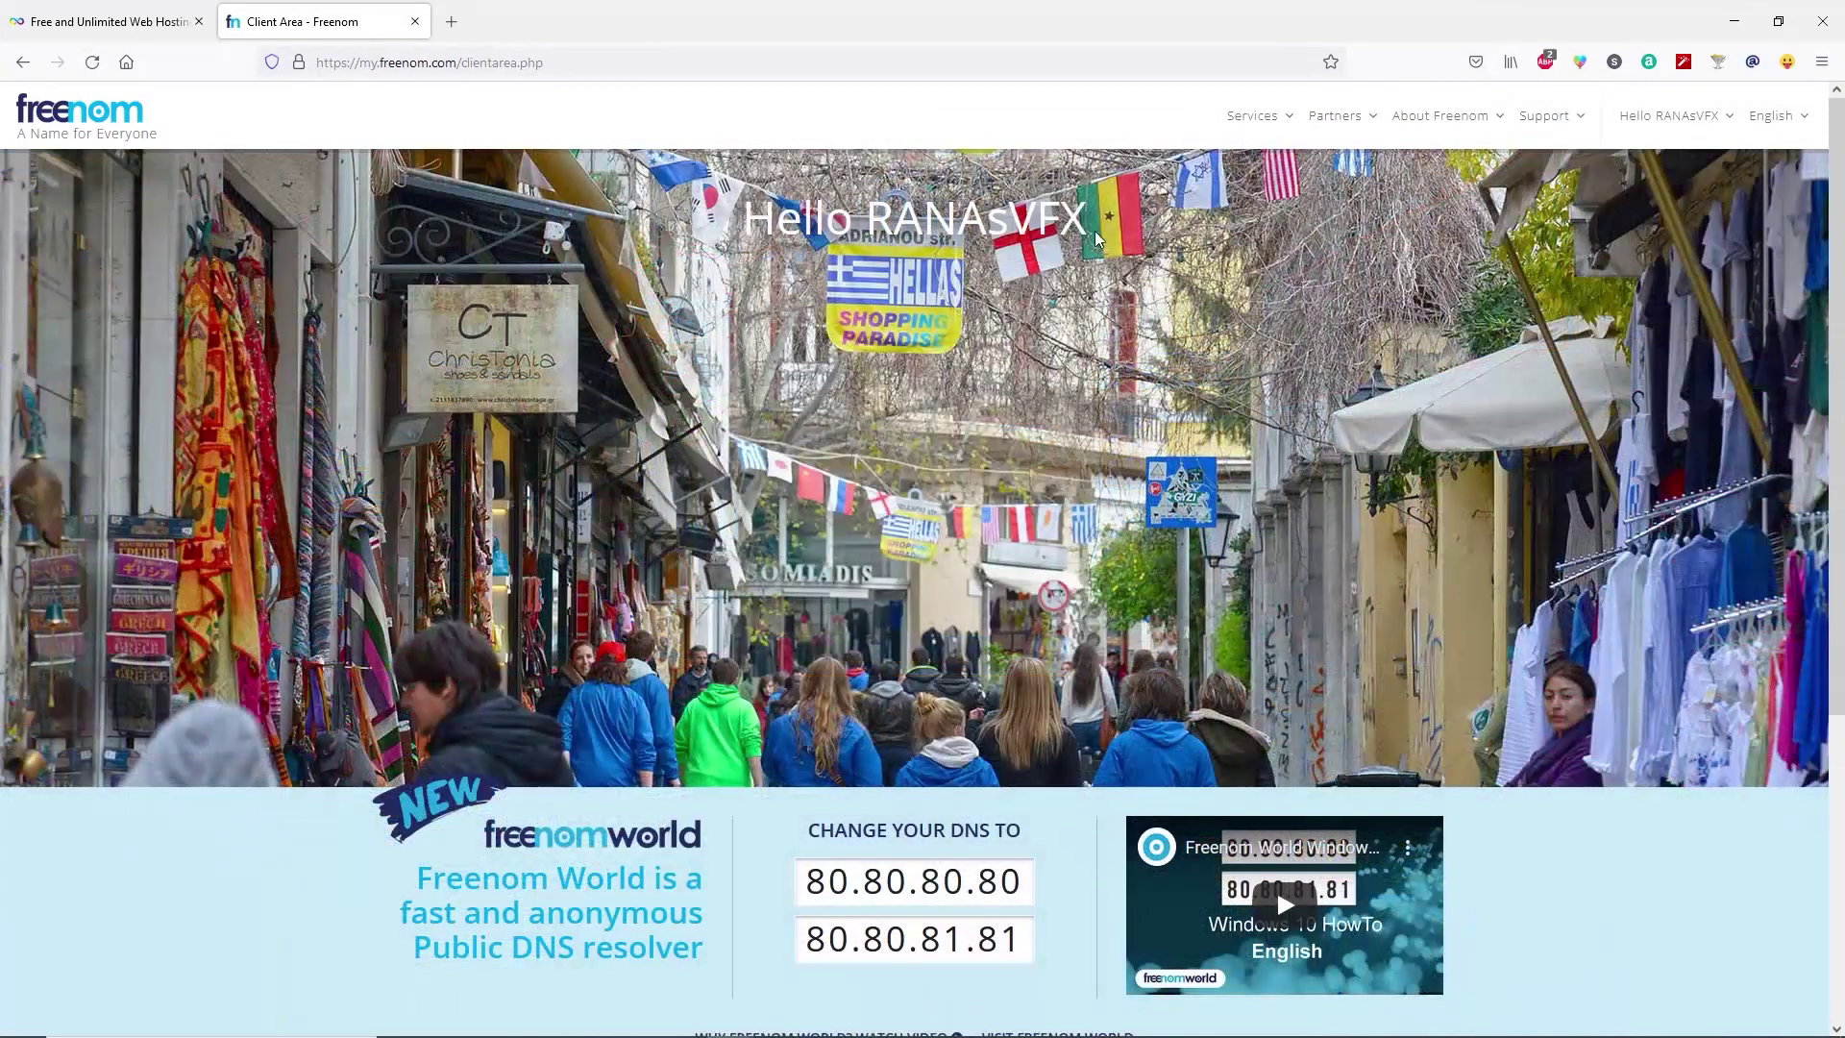
drag(1089, 231, 870, 224)
click(871, 223)
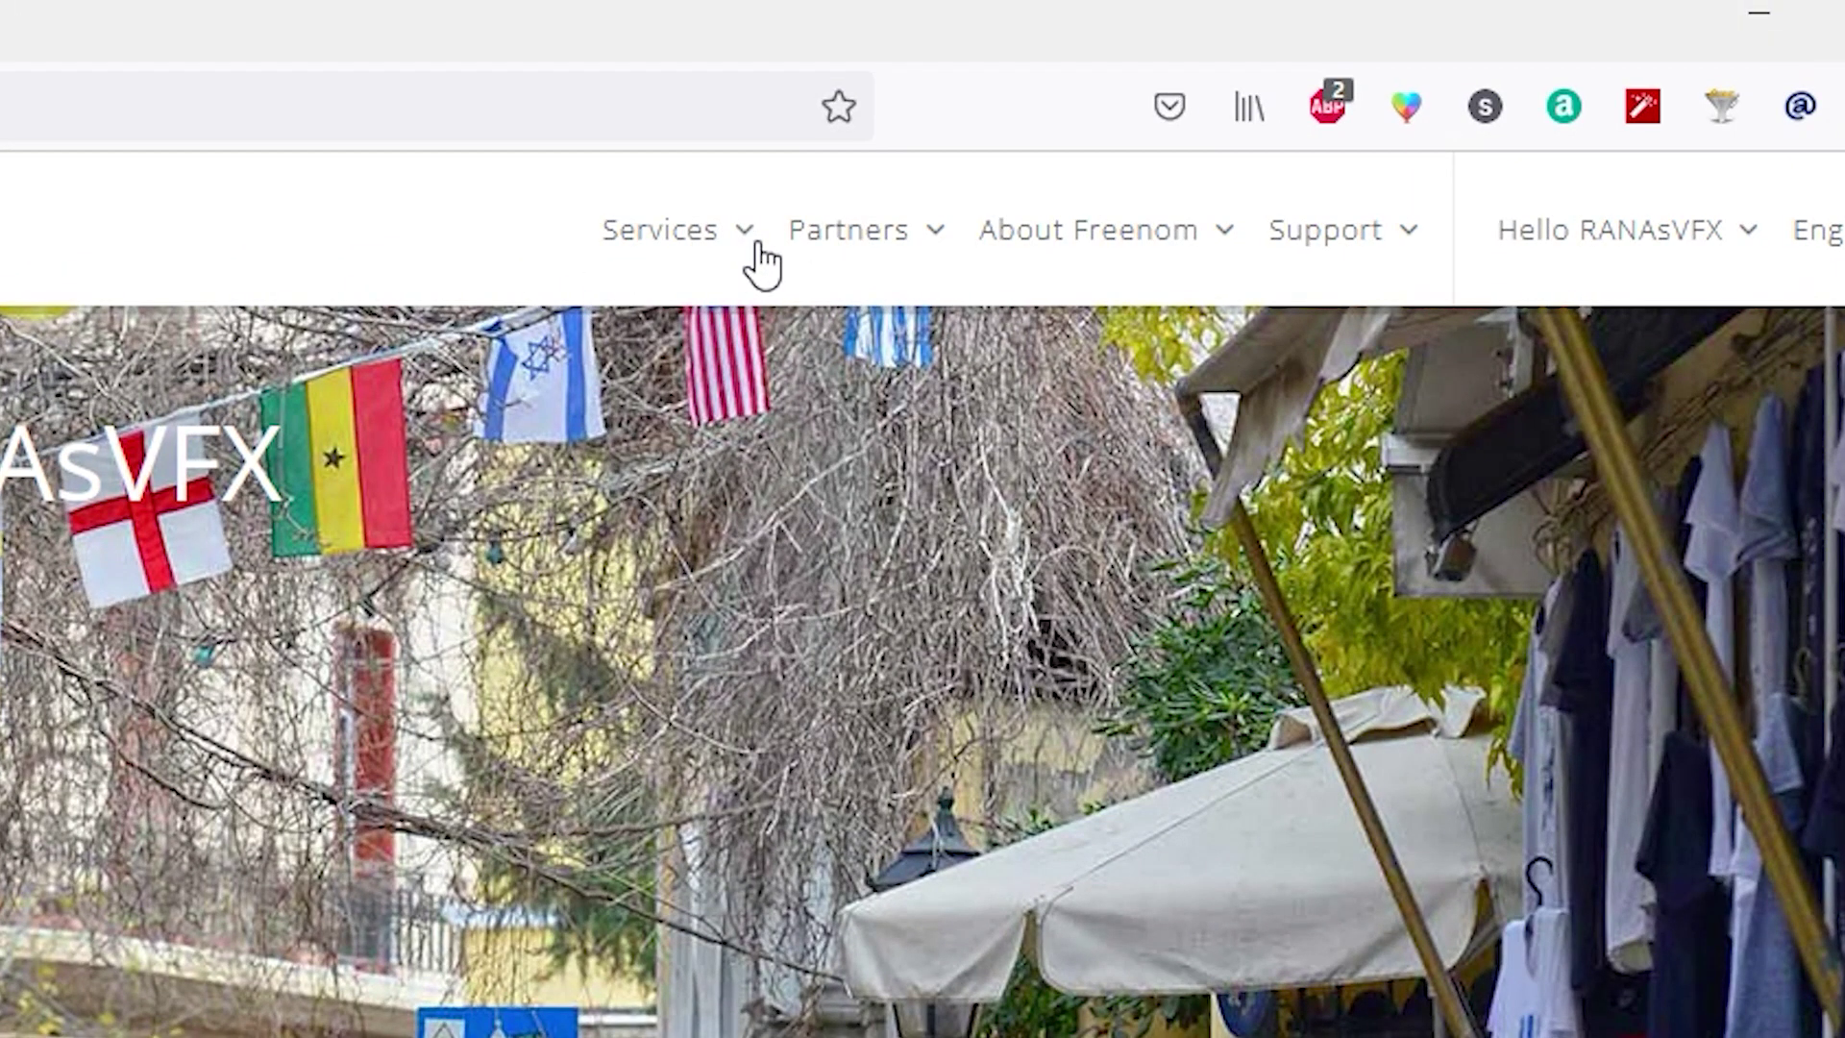
click(755, 248)
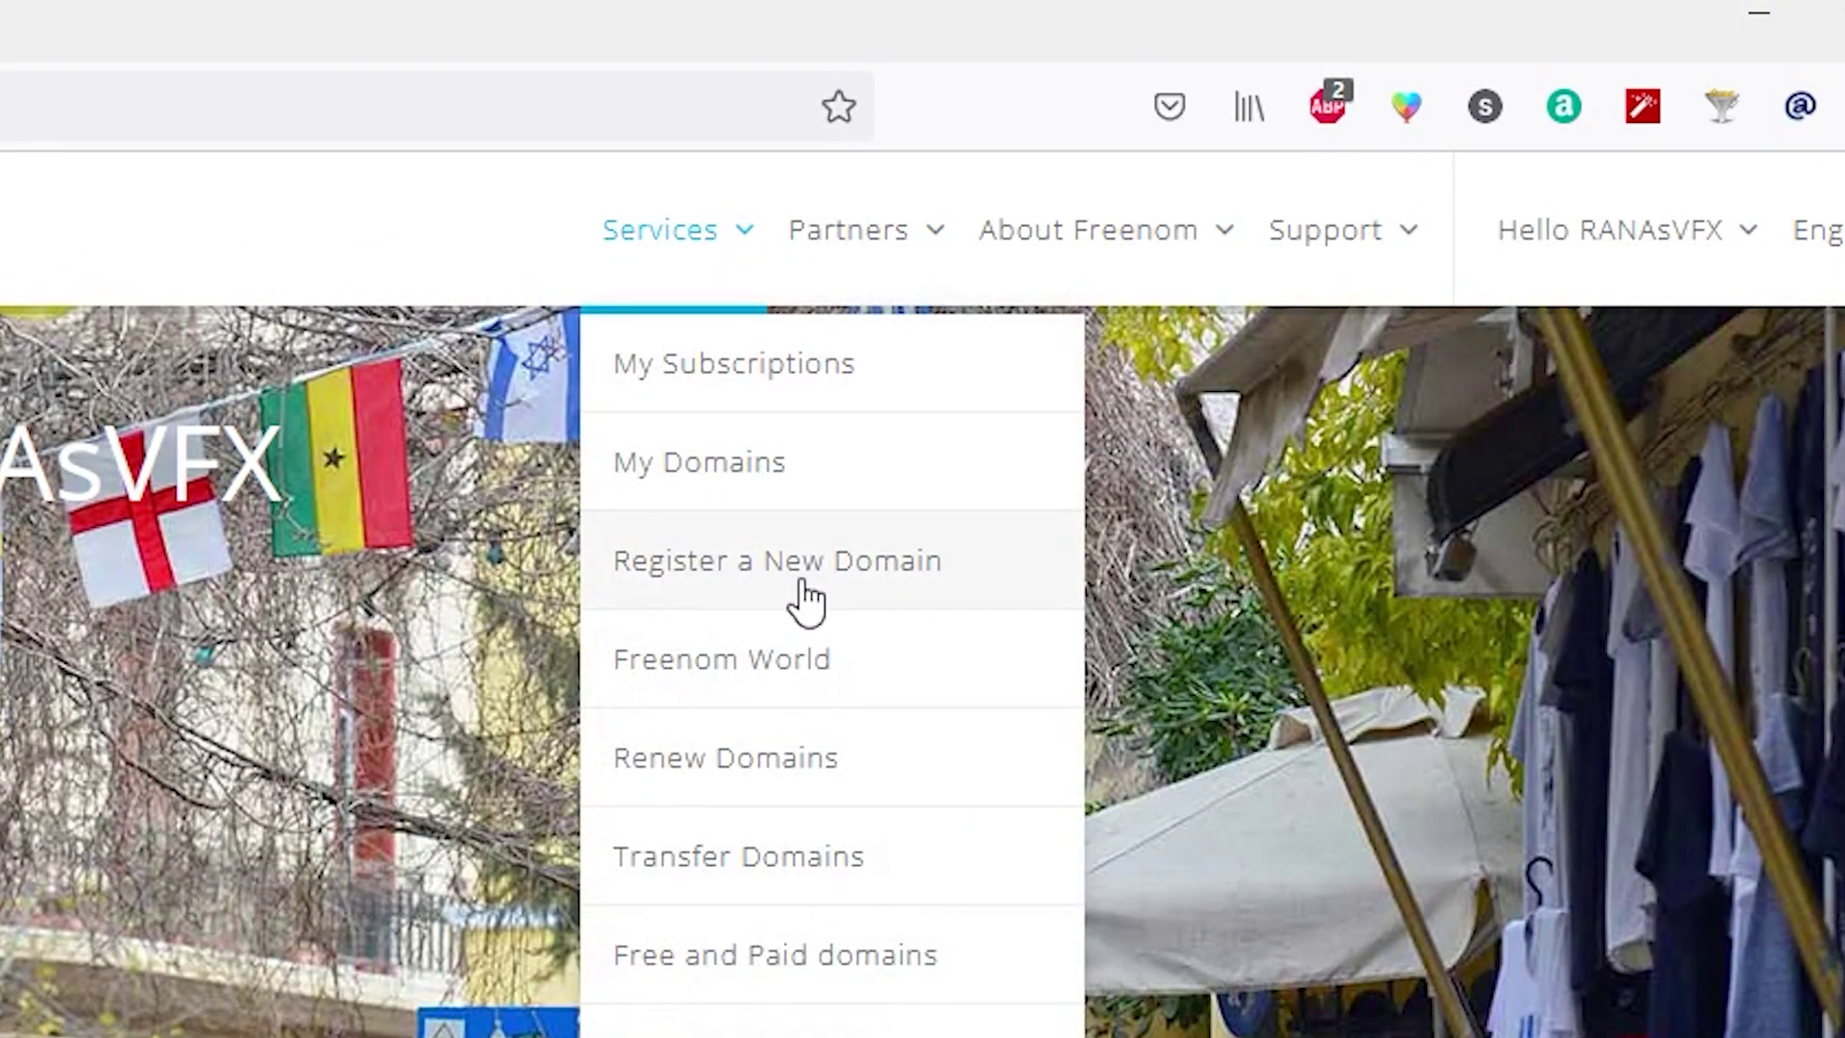
Check availability of 'coolmool' and add the free coolmool.ml domain to the cart for checkout.
click(877, 597)
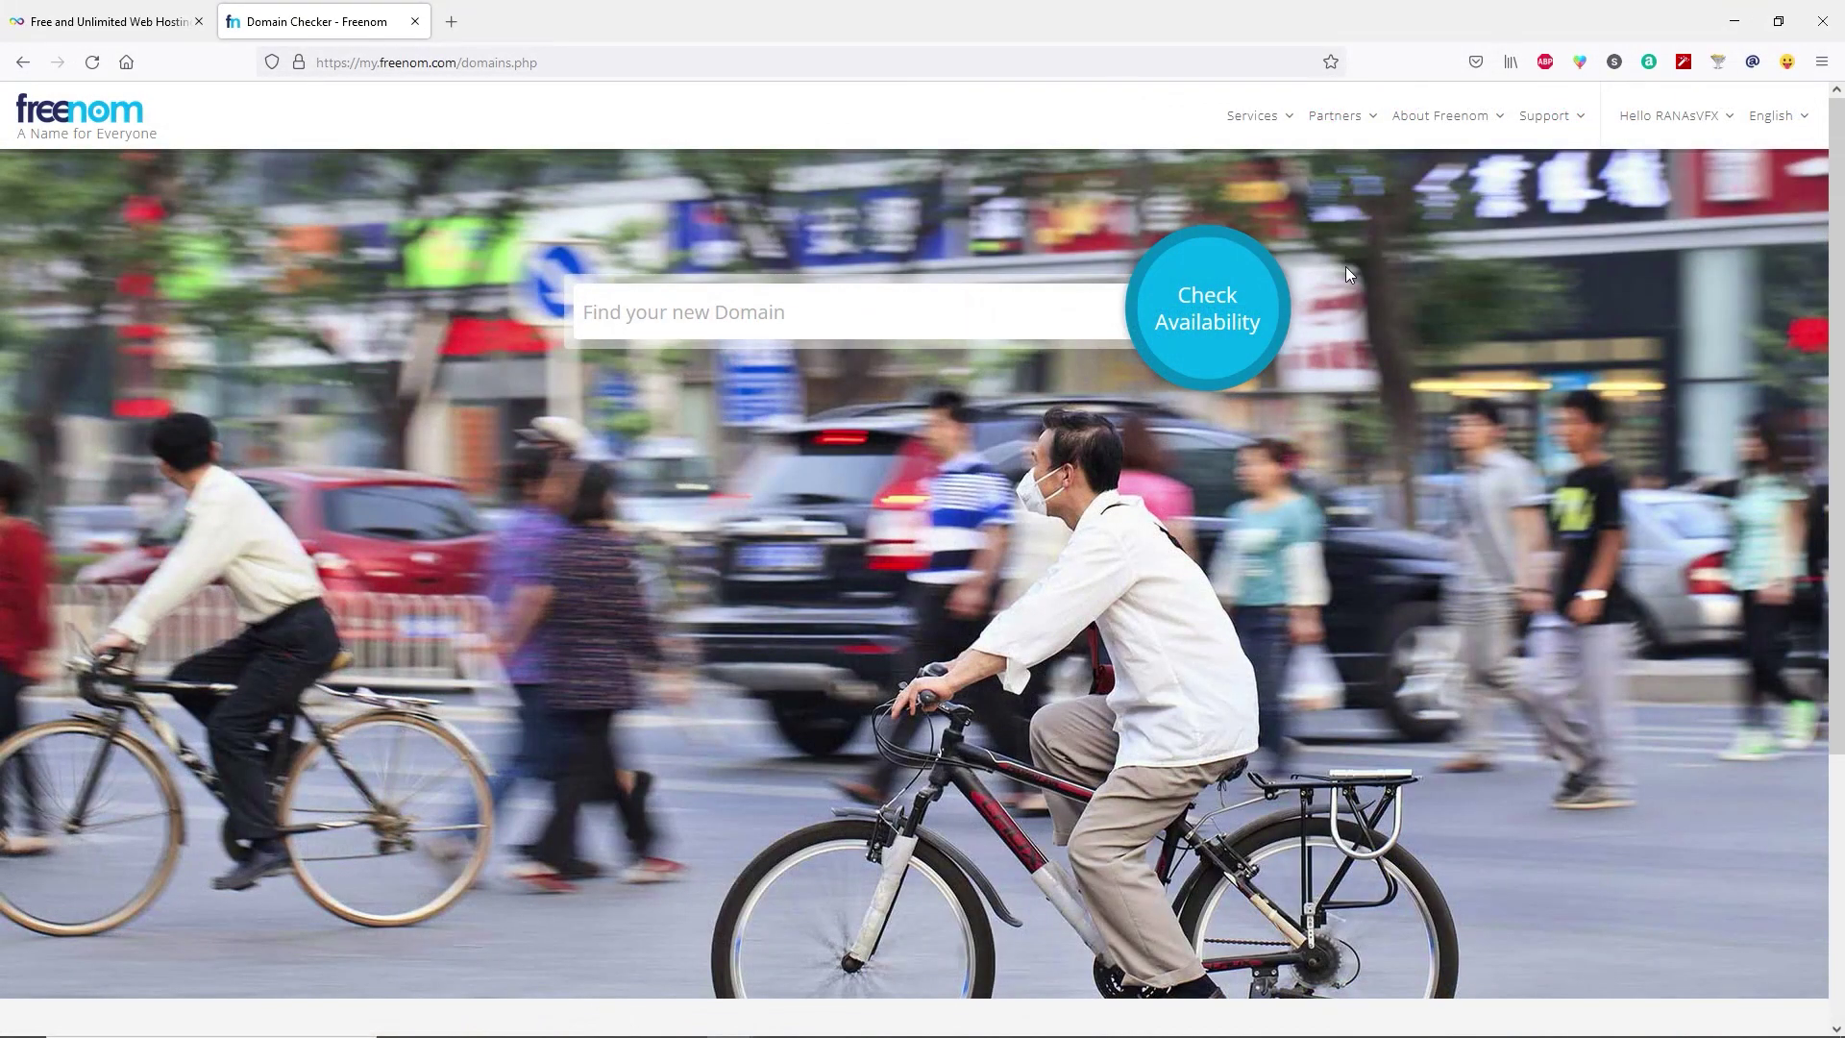
click(849, 306)
text(coolmool)
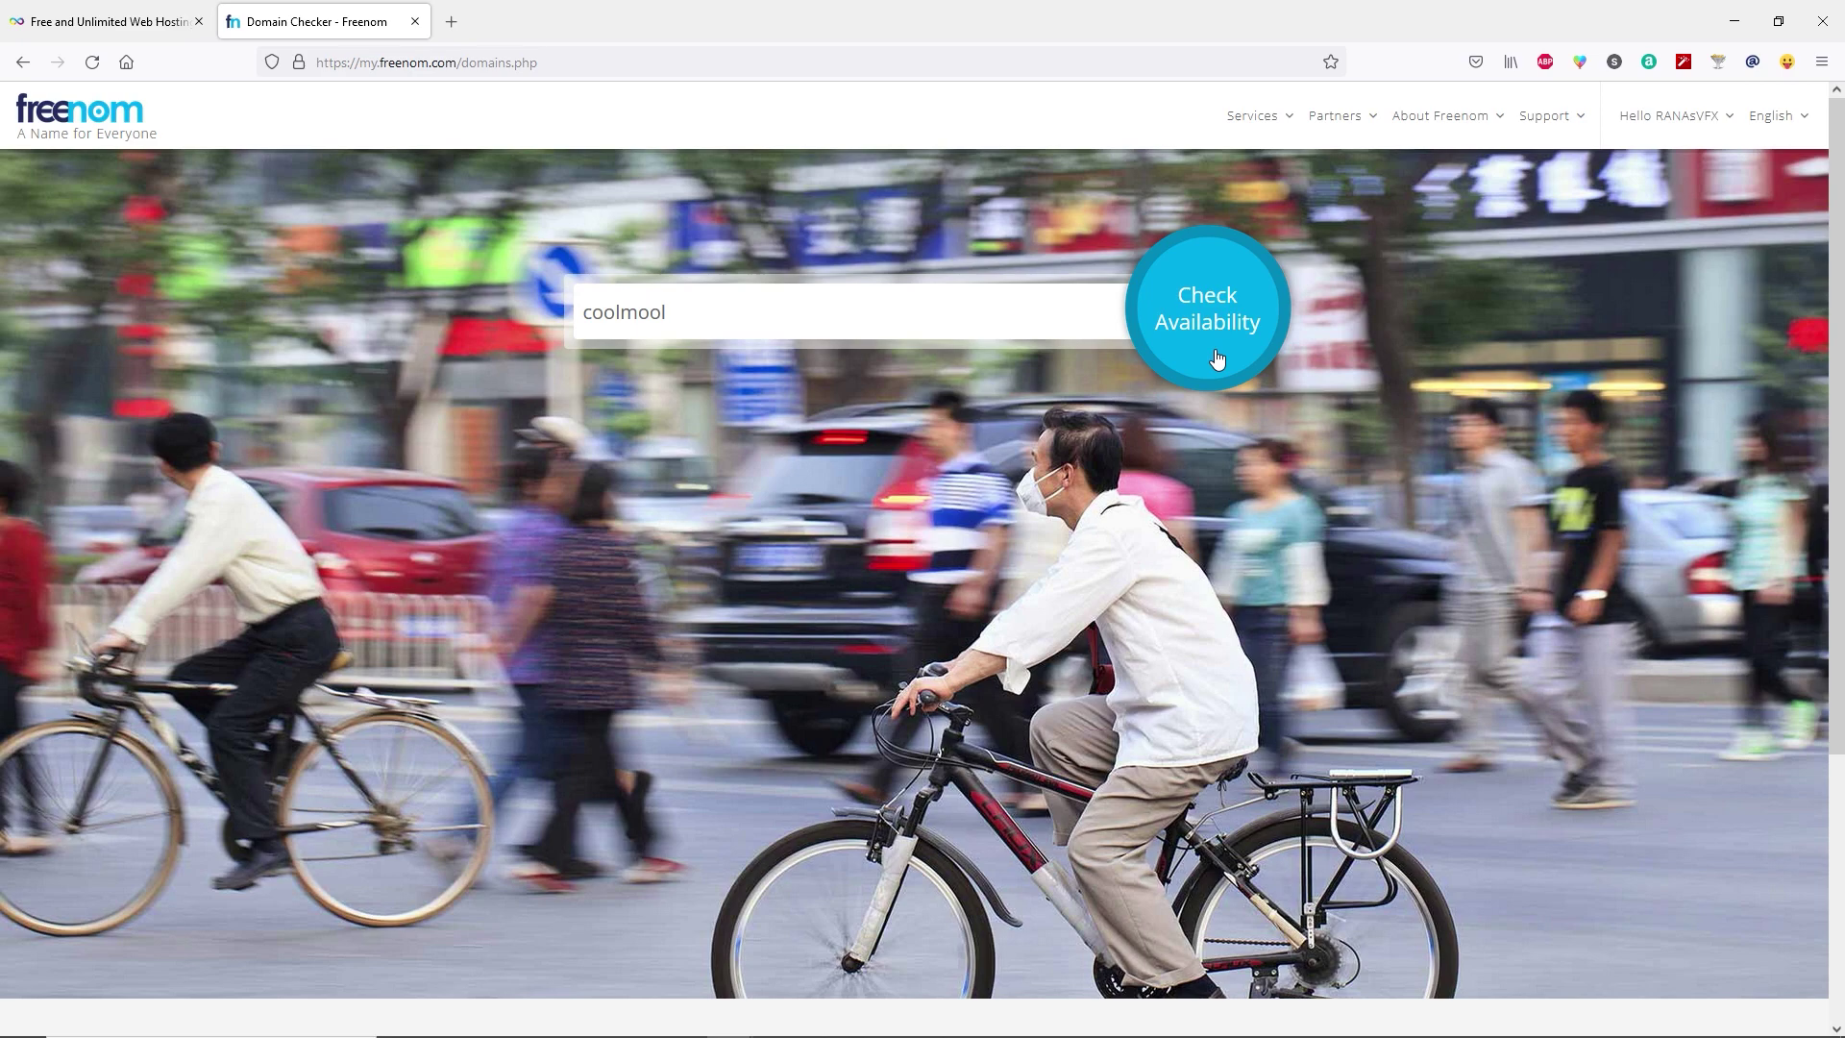
click(1217, 358)
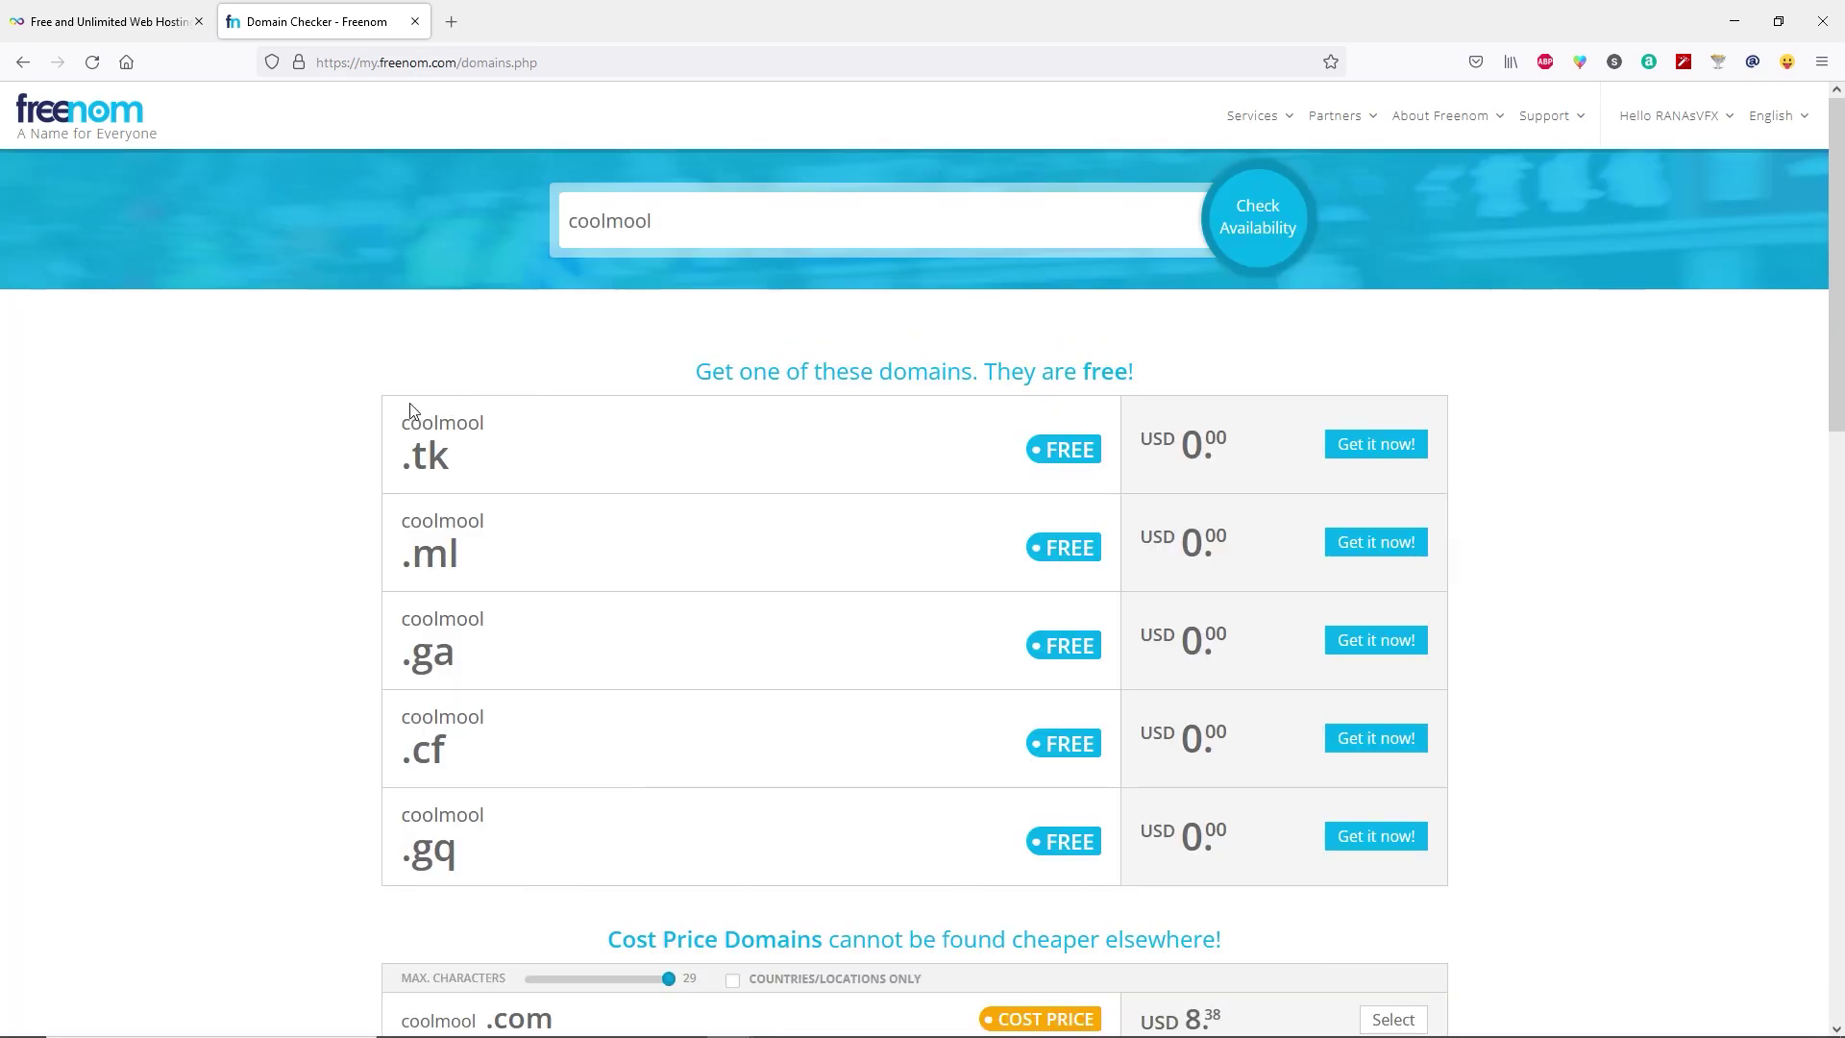
scroll(1016, 506, down, 6)
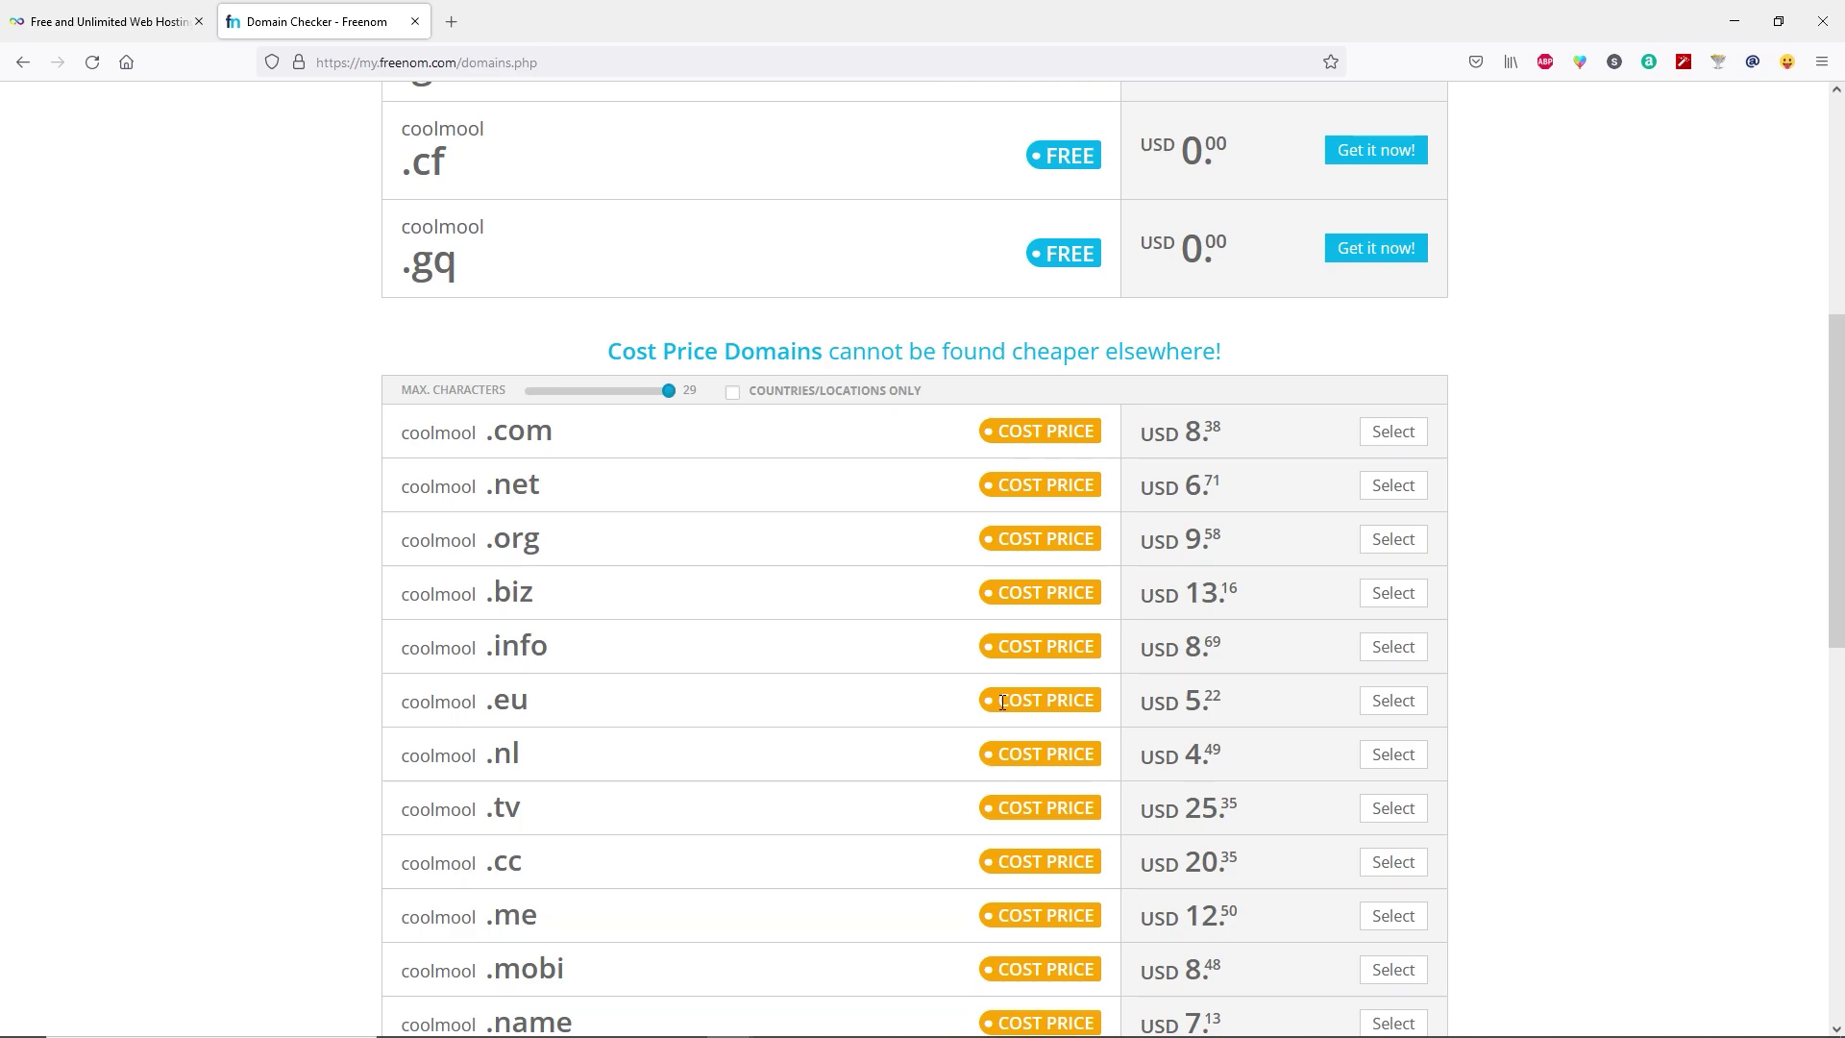
scroll(1002, 702, up, 5)
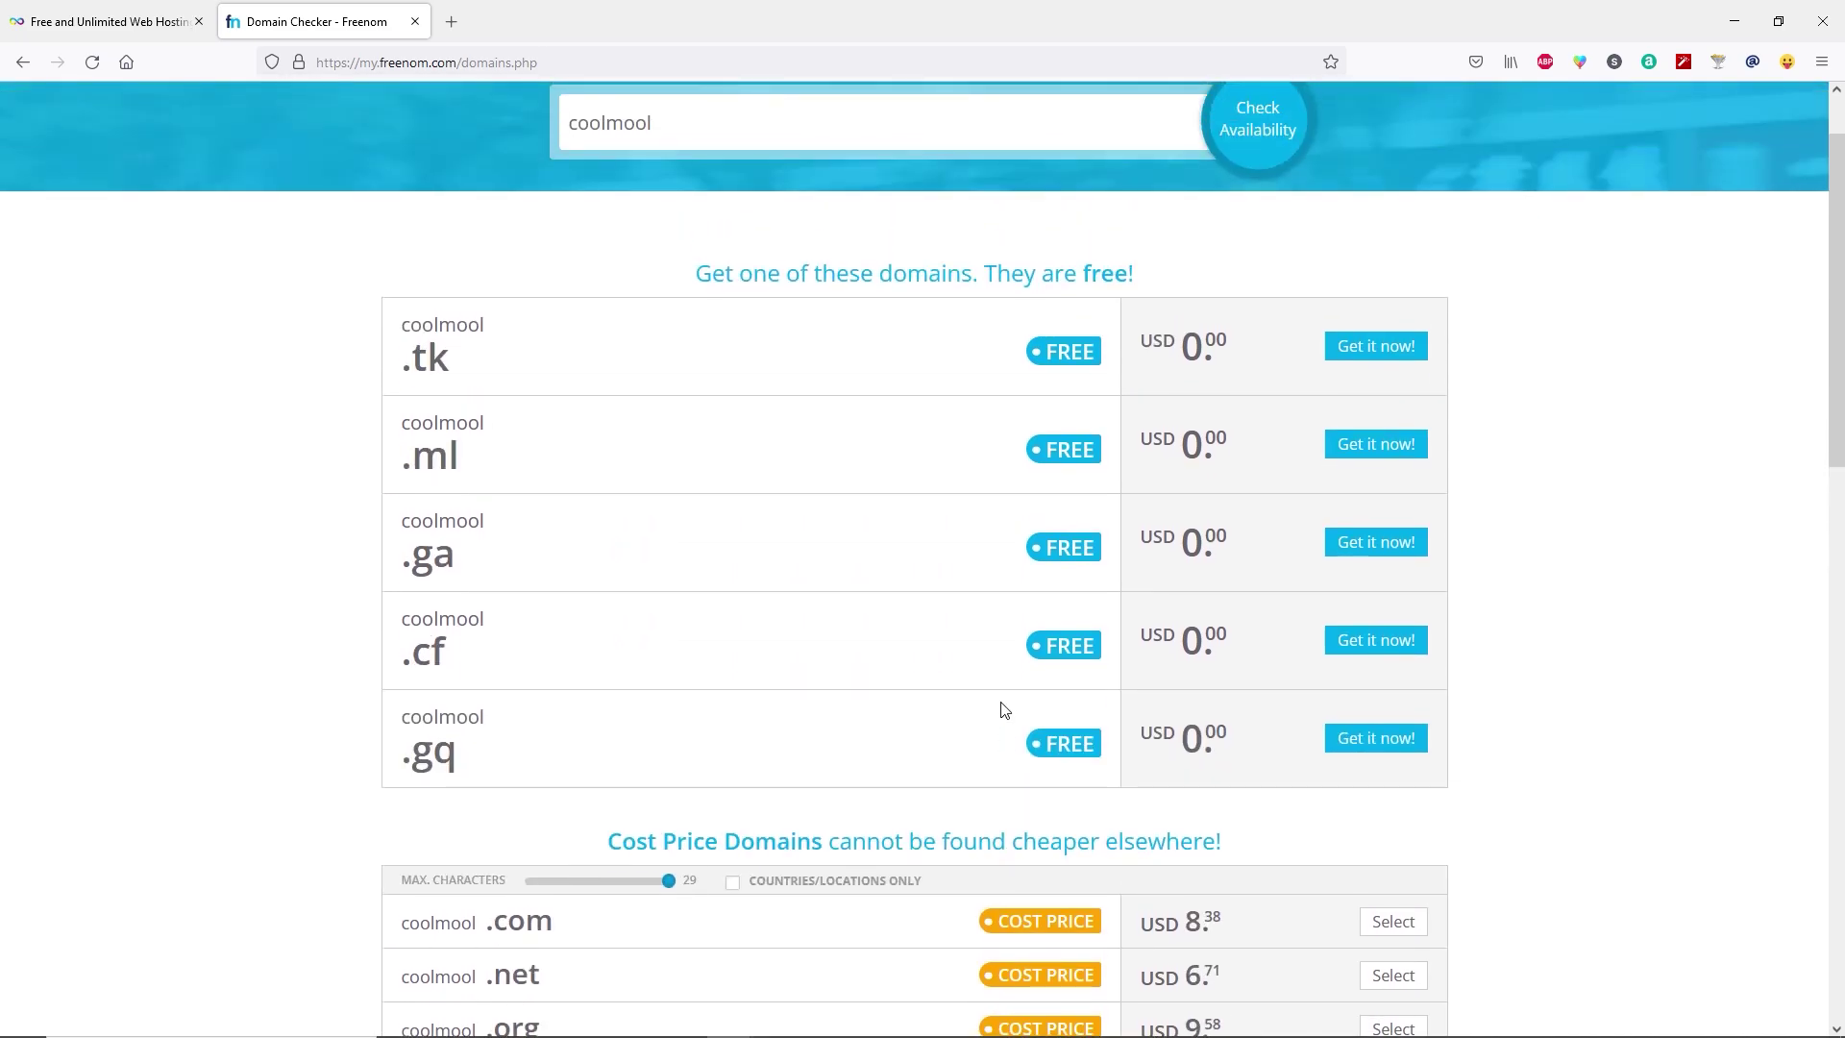
click(1382, 454)
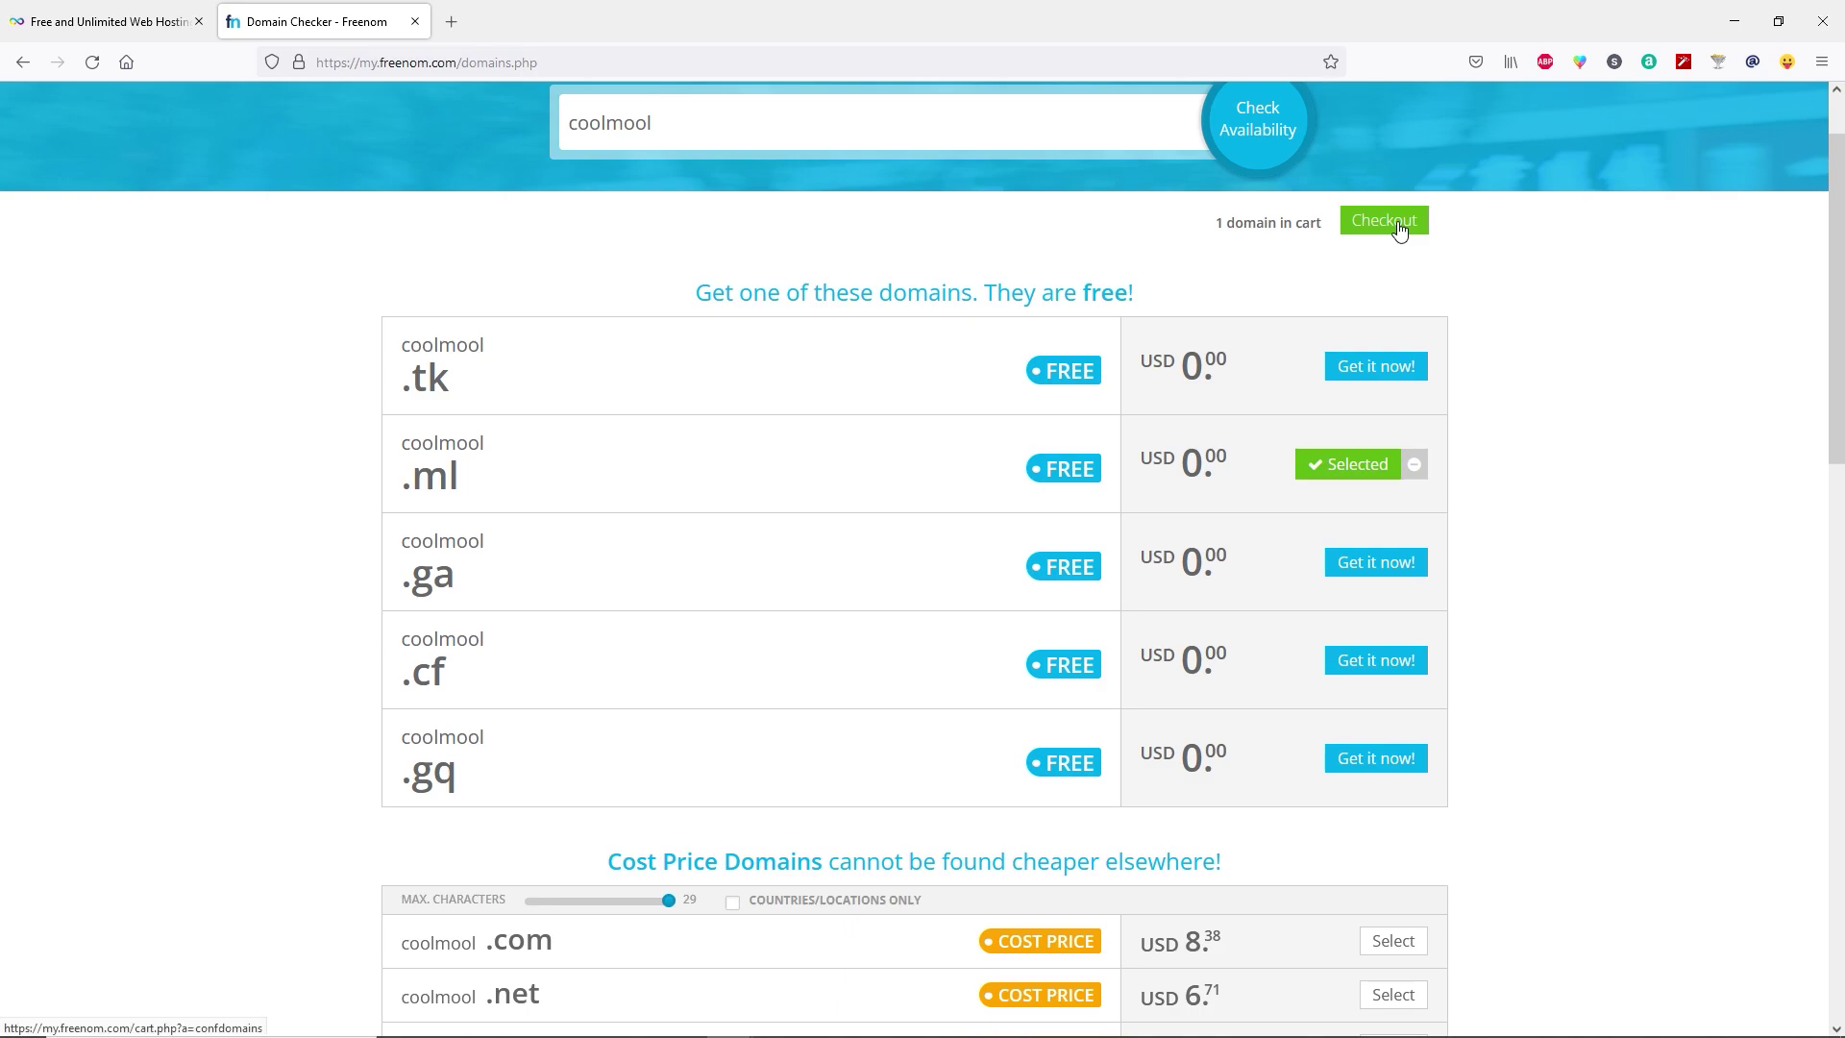
click(1395, 222)
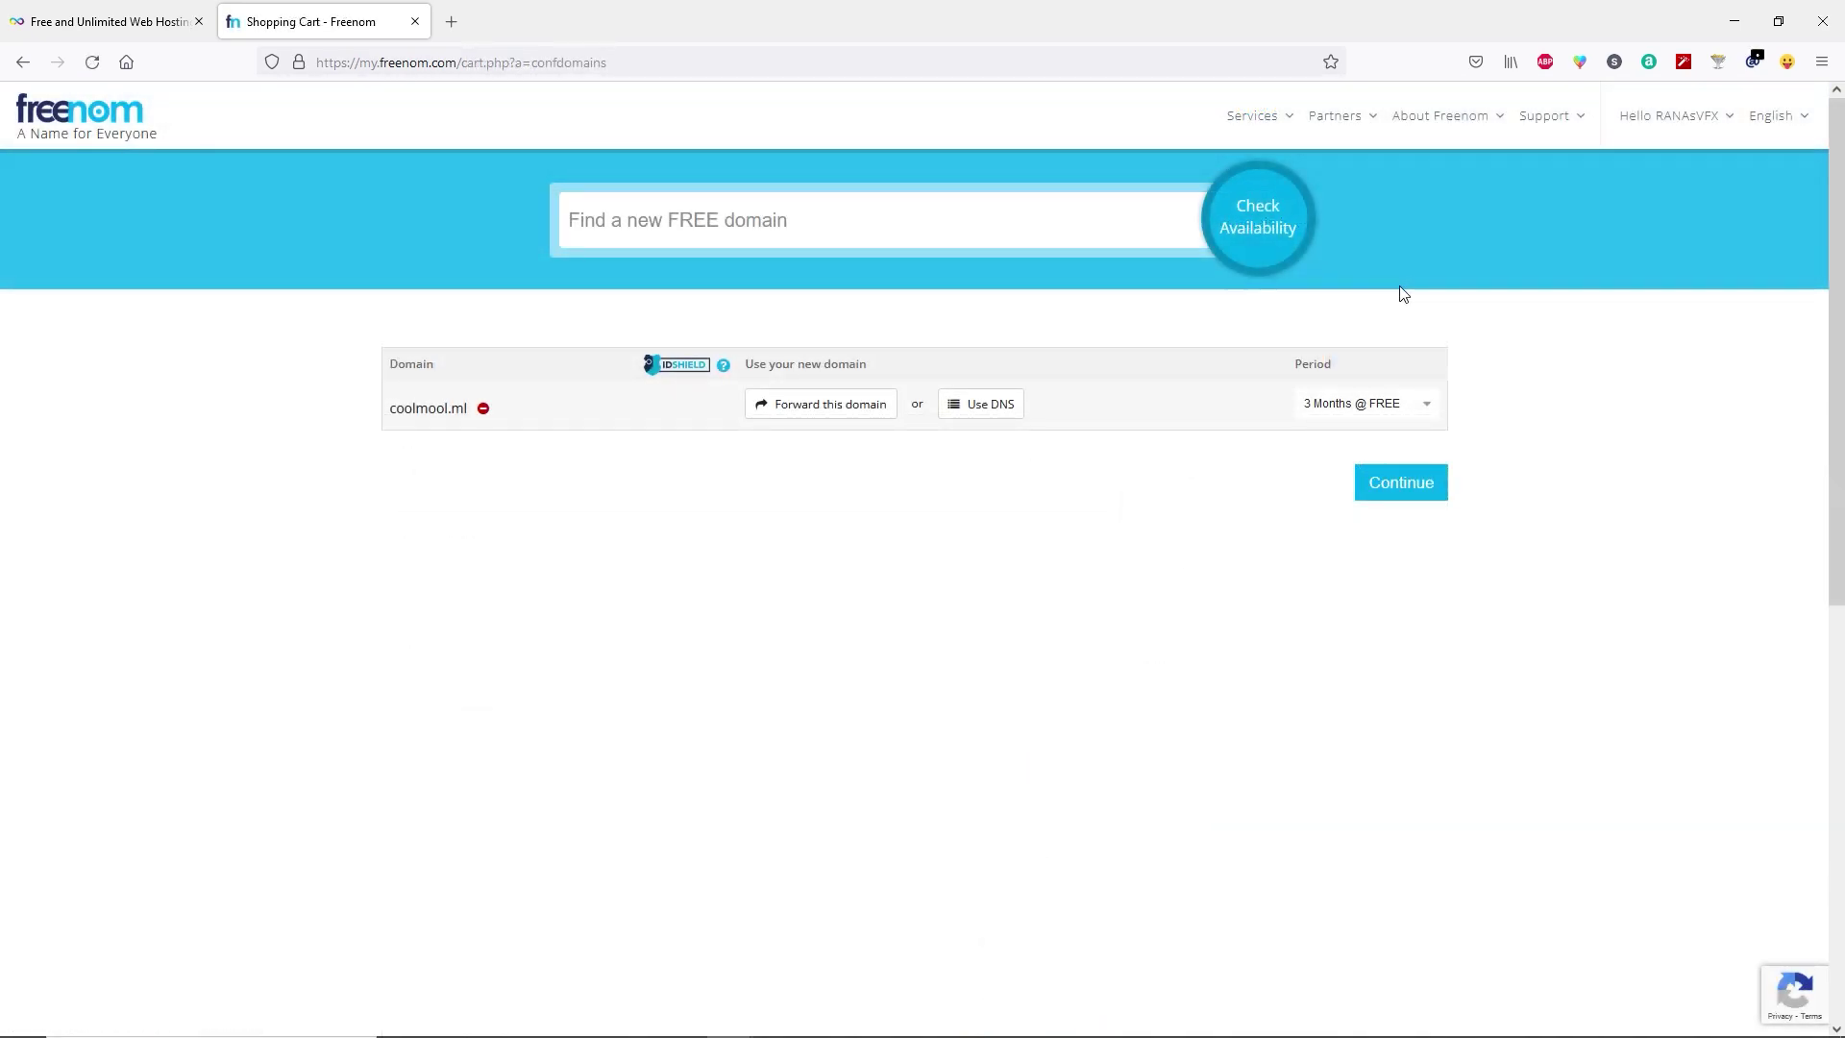
Order coolmool.ml for 12 Months @ FREE, accepting the Terms & Conditions.
click(1335, 405)
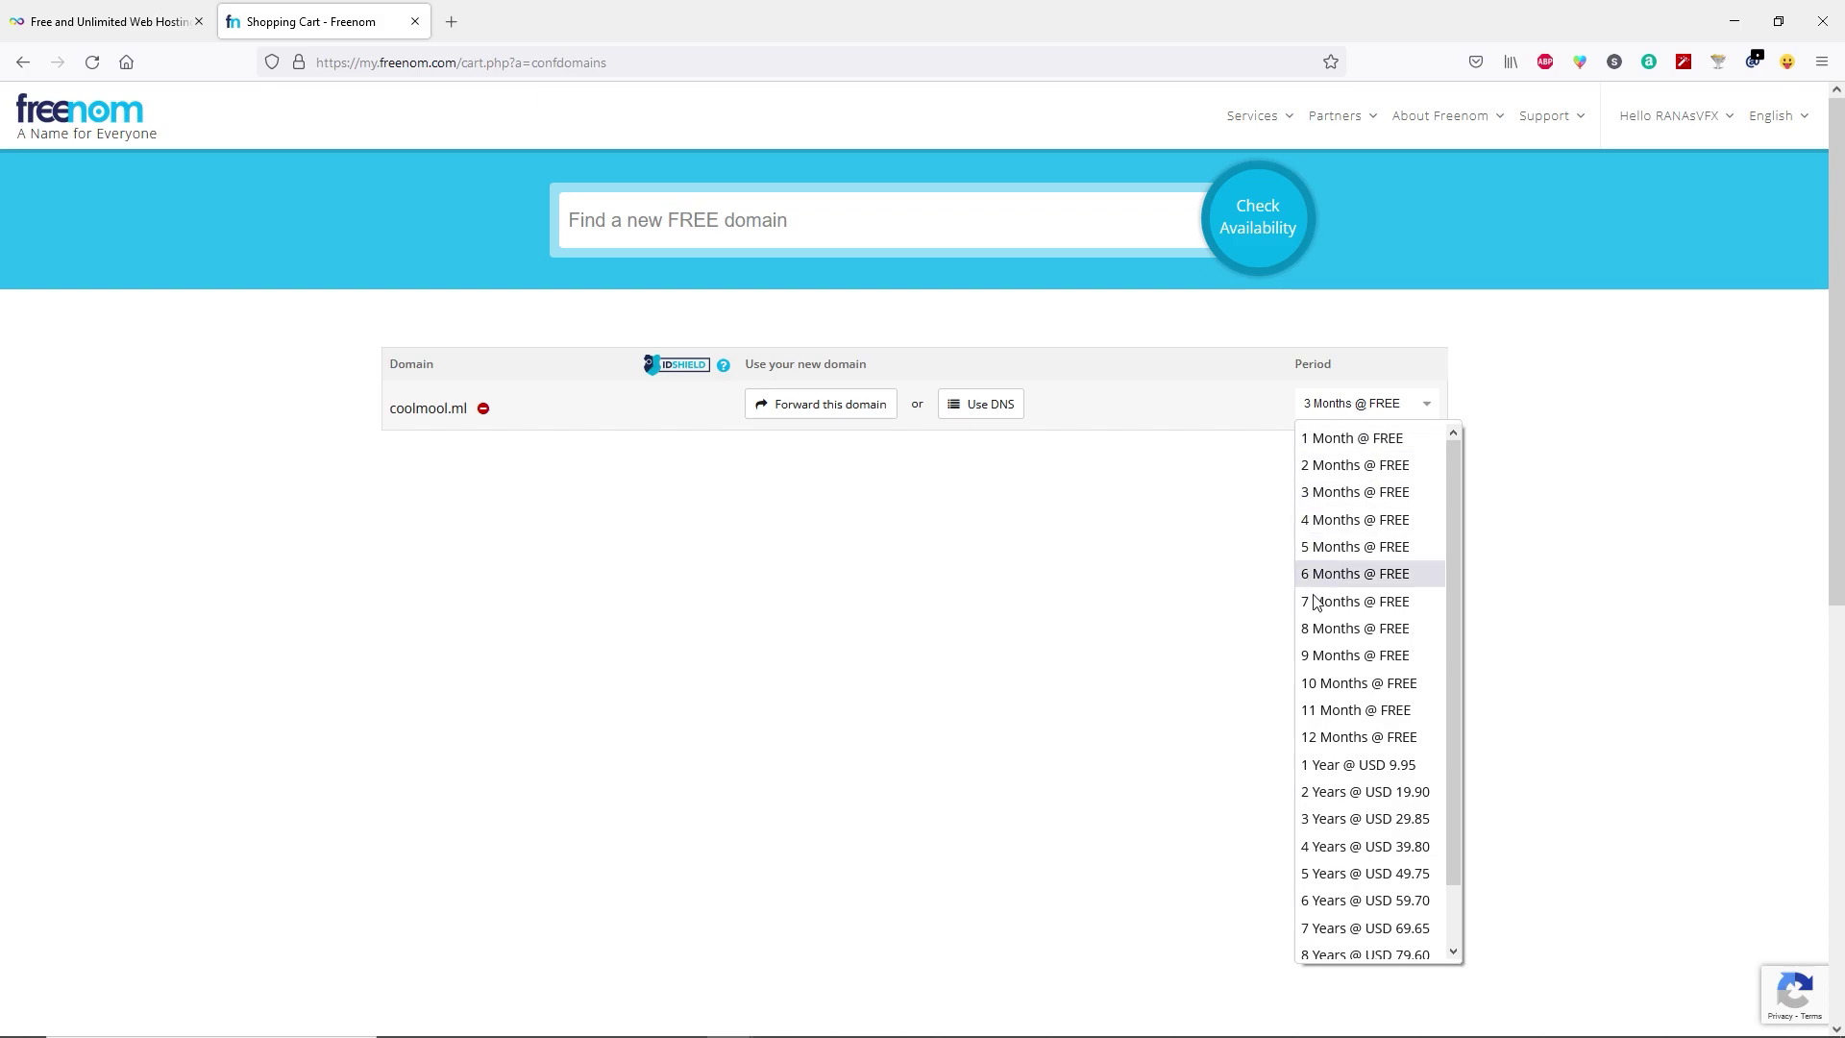
click(1336, 737)
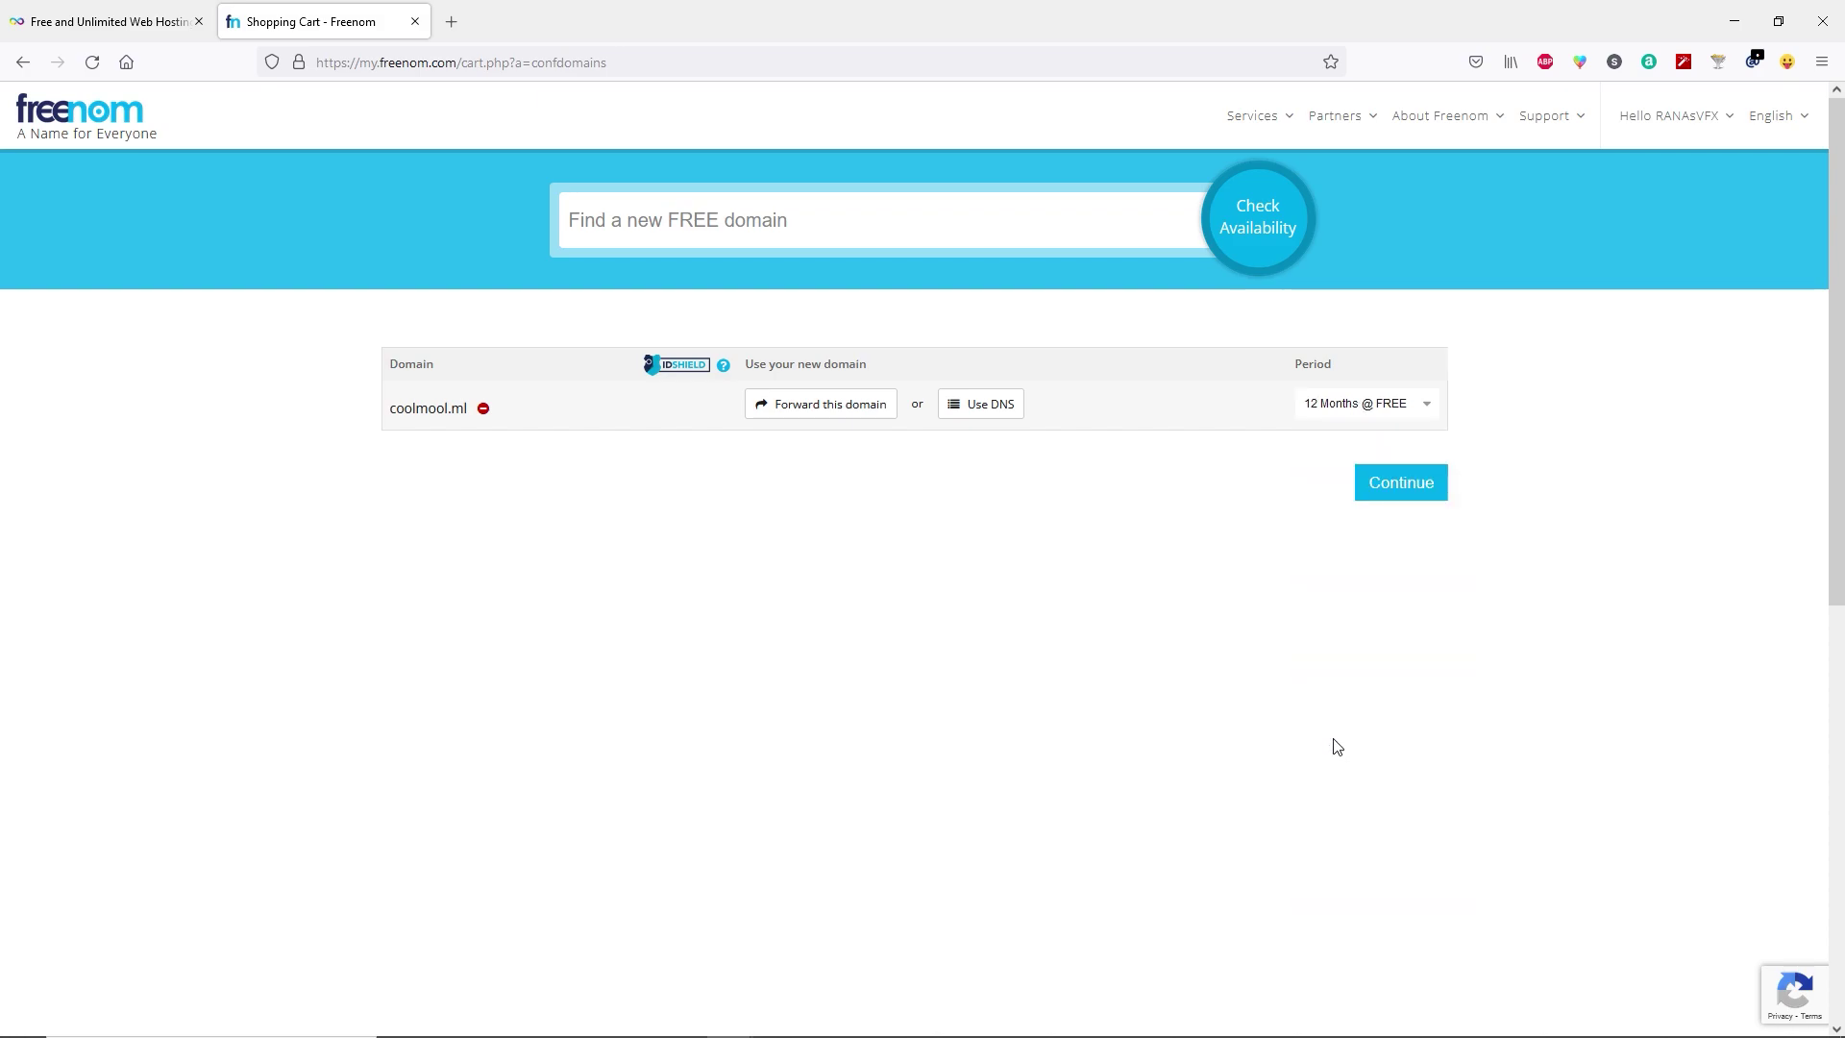
click(1411, 494)
click(947, 535)
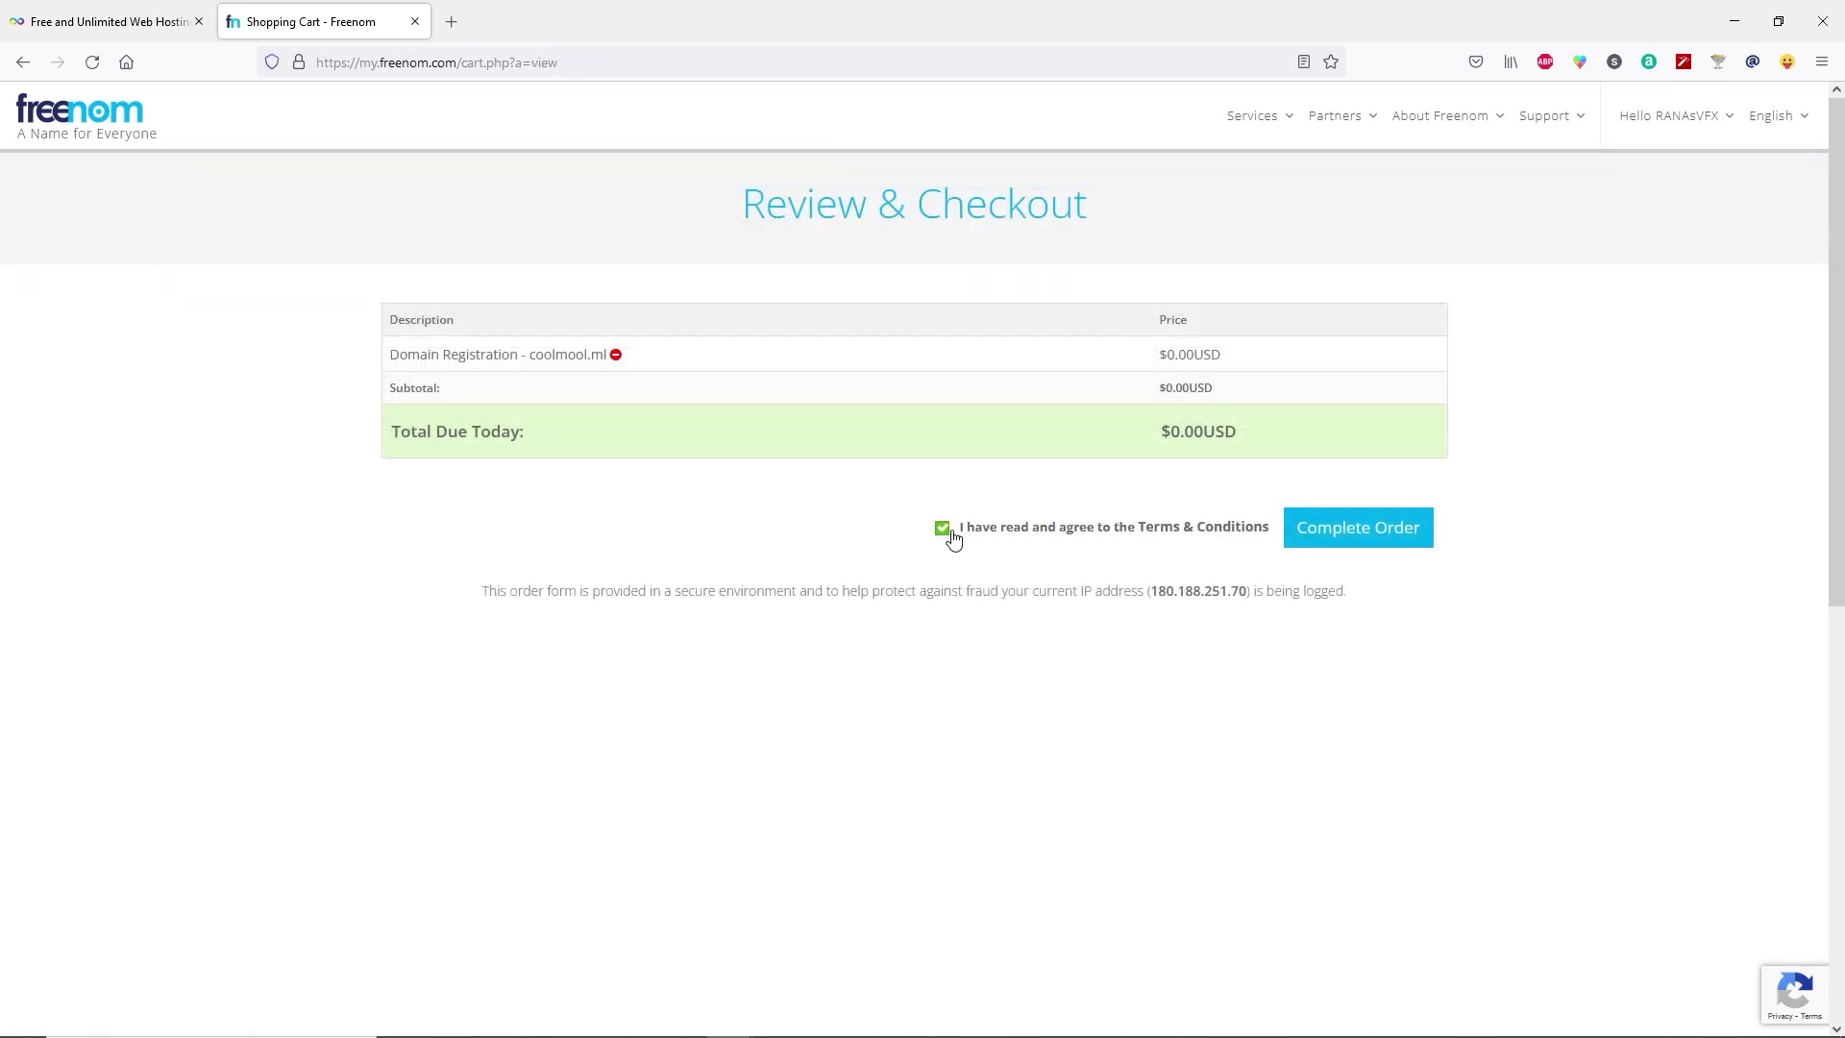
click(1357, 538)
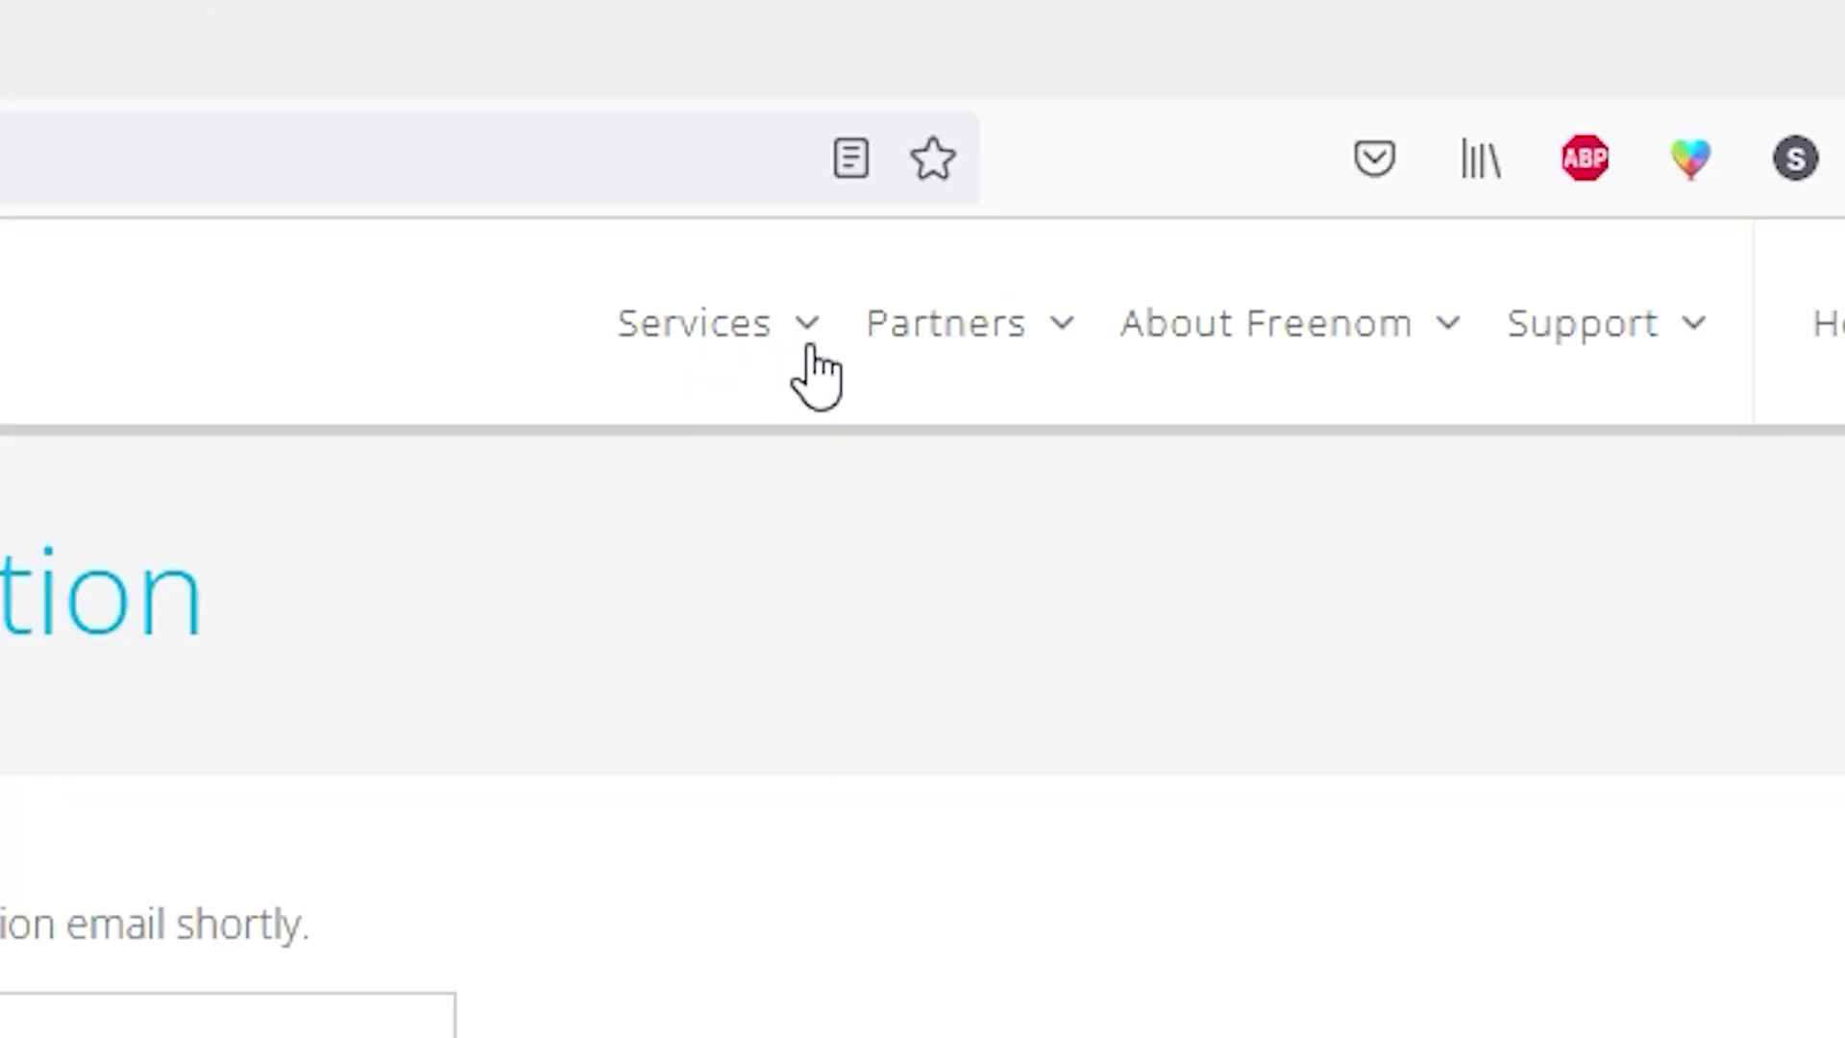
Switch coolmool.ml to custom nameservers under My Domains, then start InfinityFree sign-up.
click(810, 336)
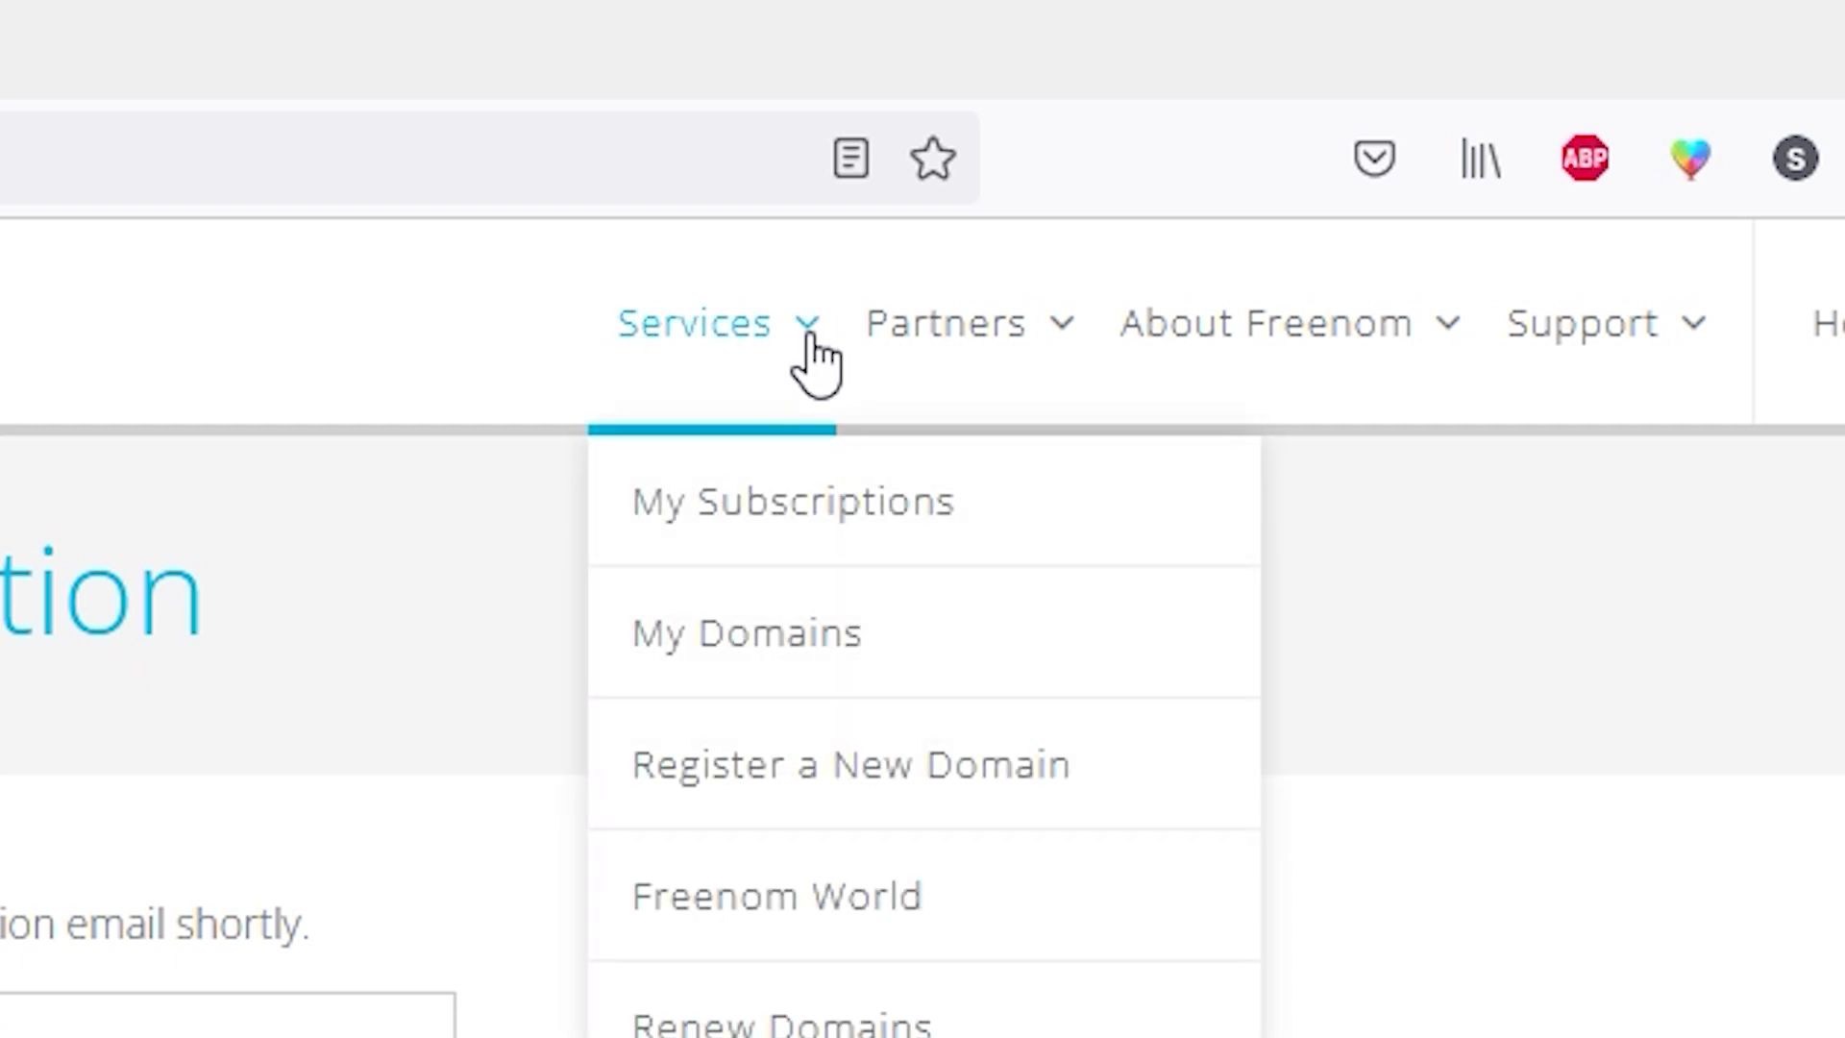
click(908, 654)
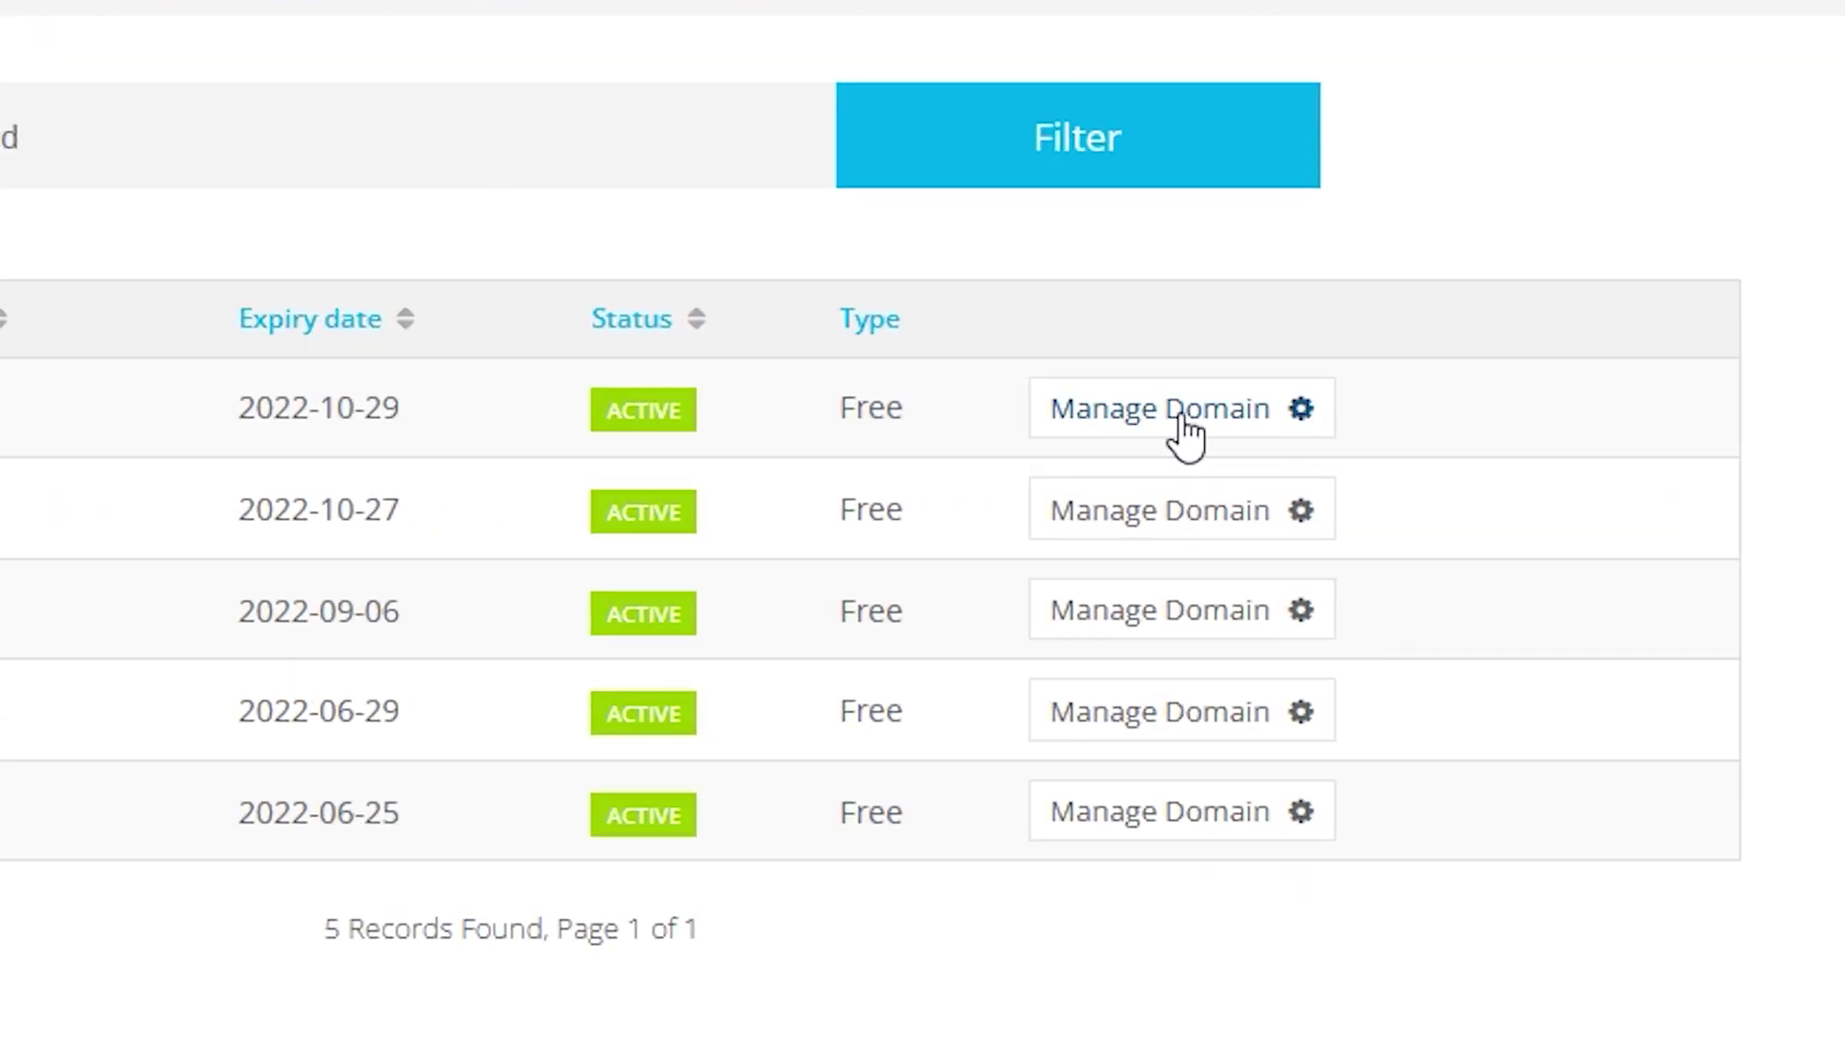
click(1187, 434)
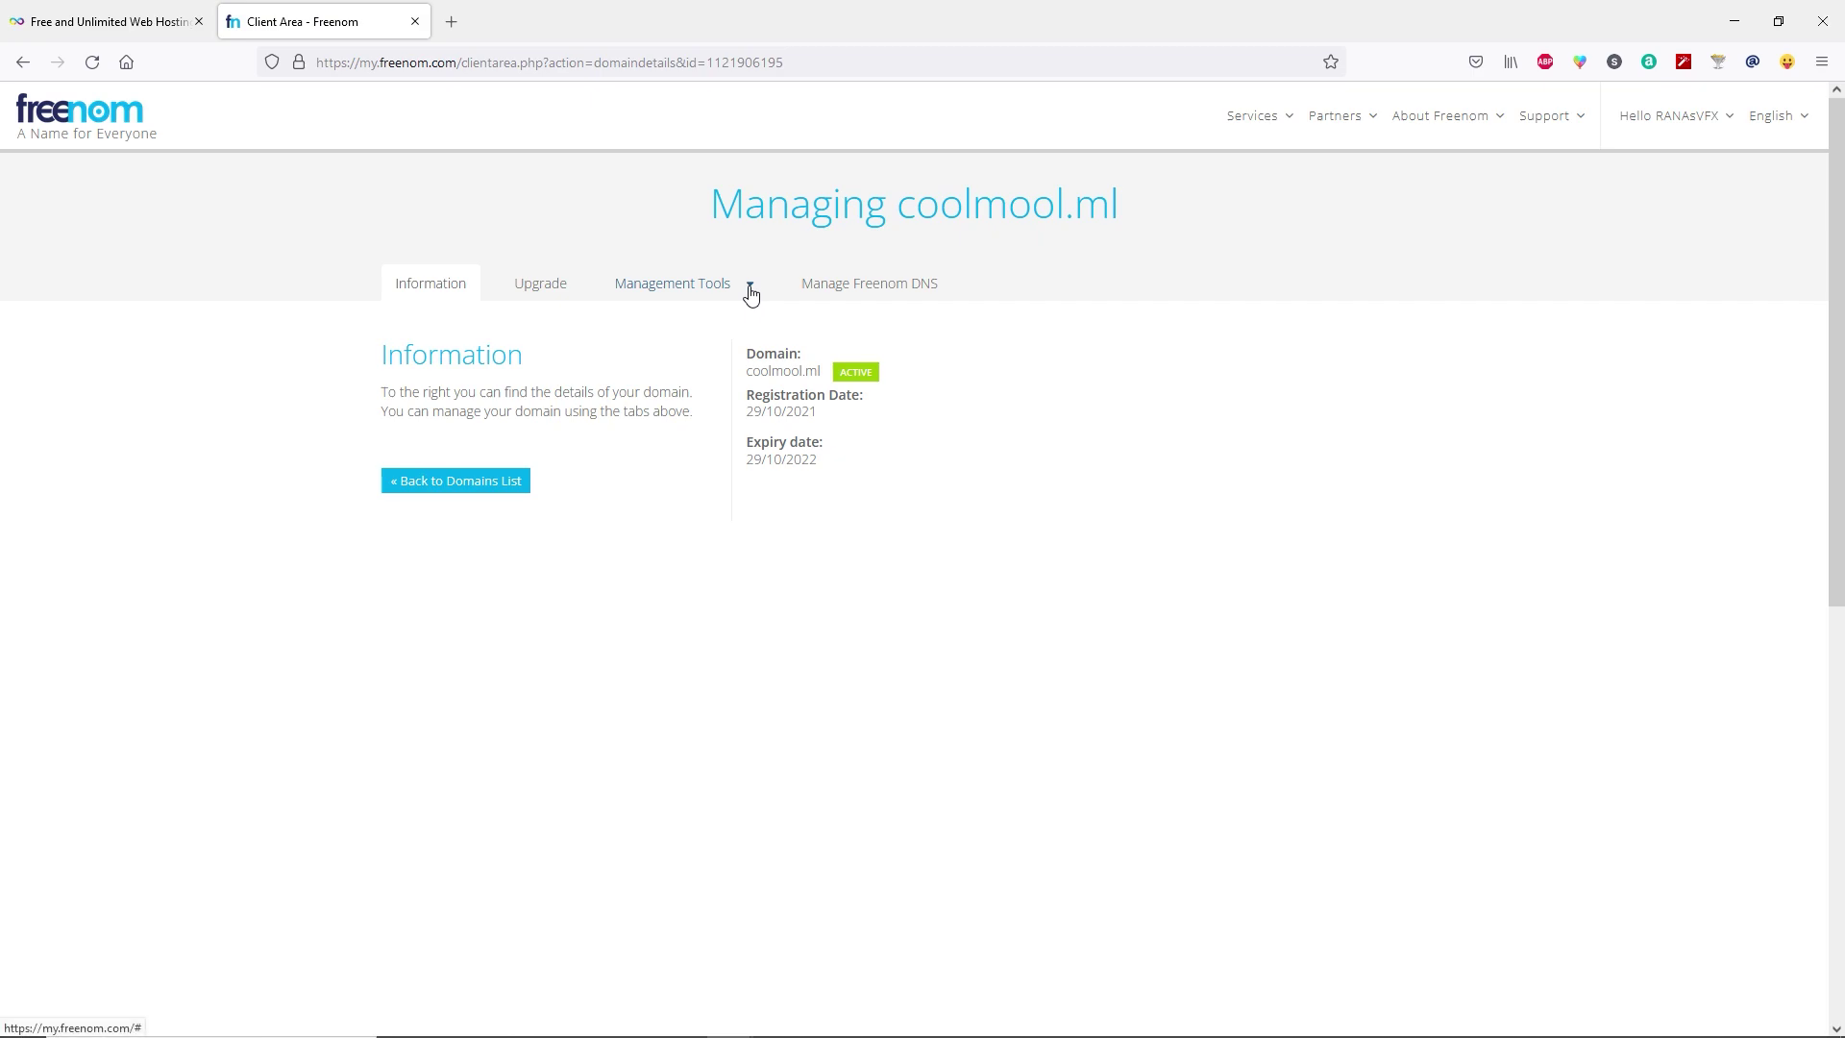
click(751, 293)
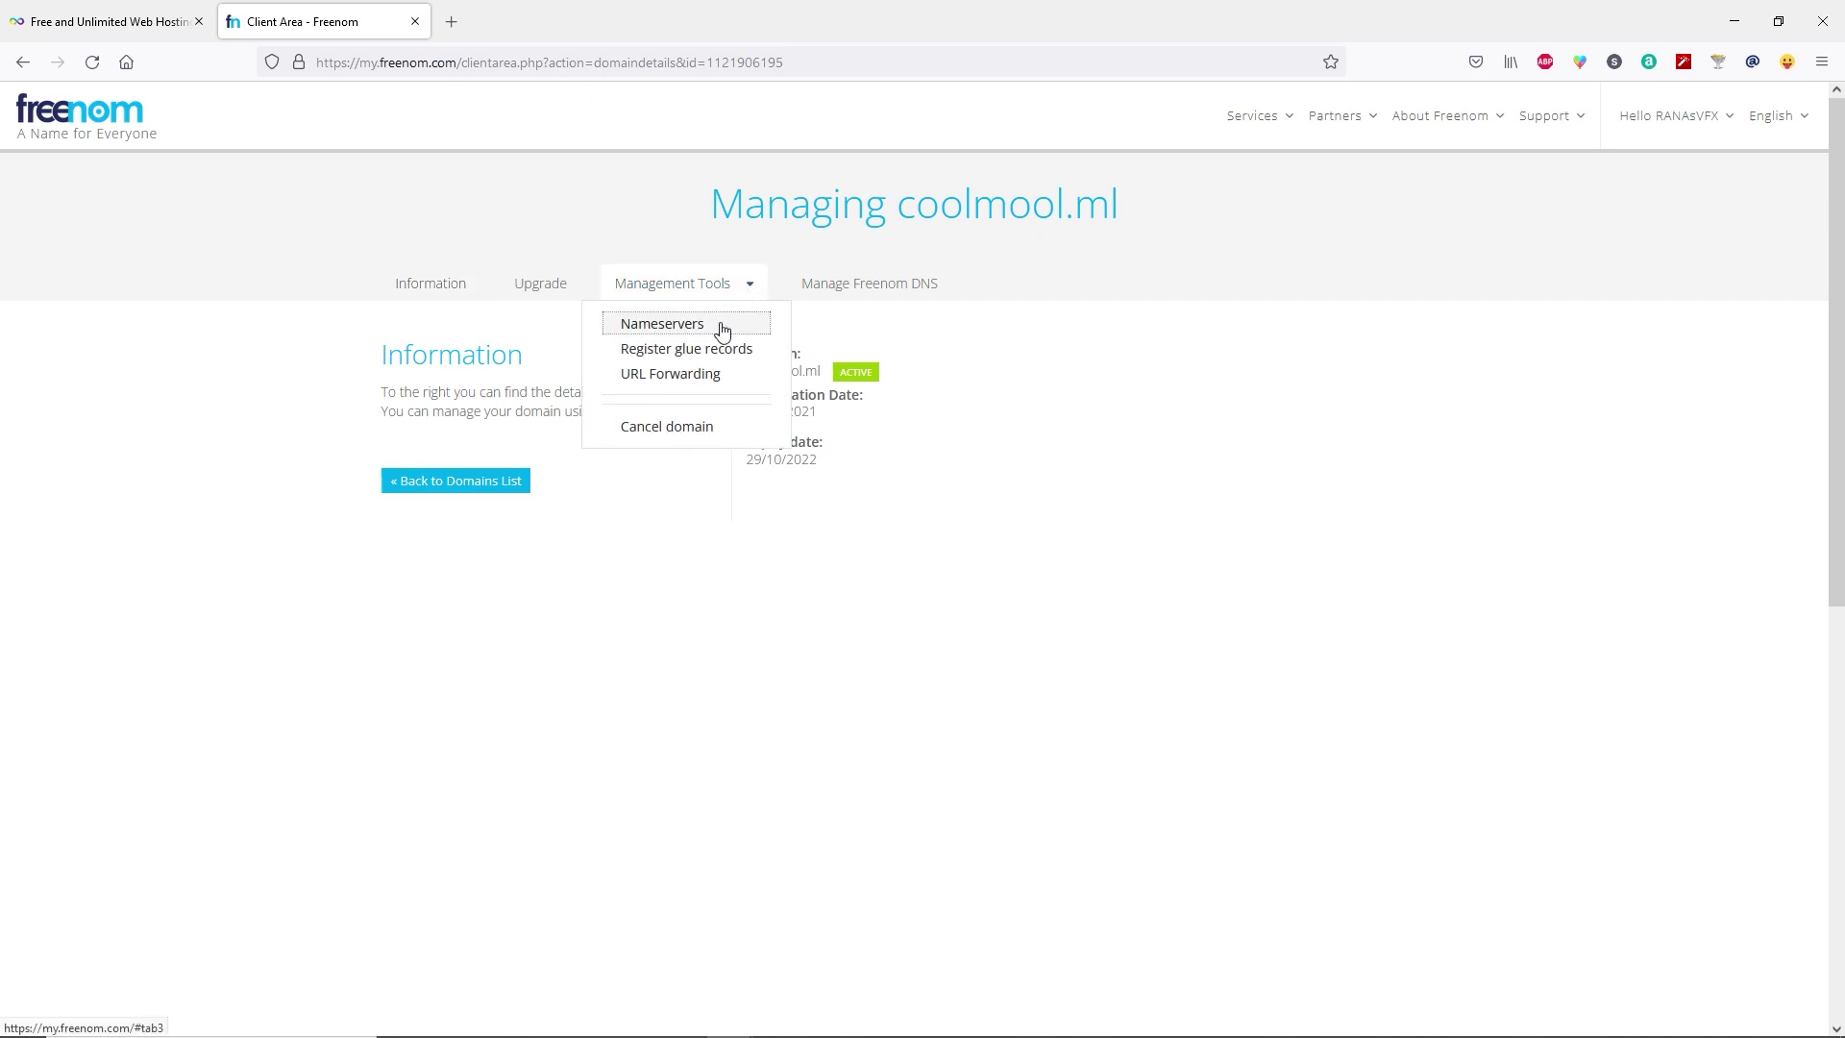
click(722, 327)
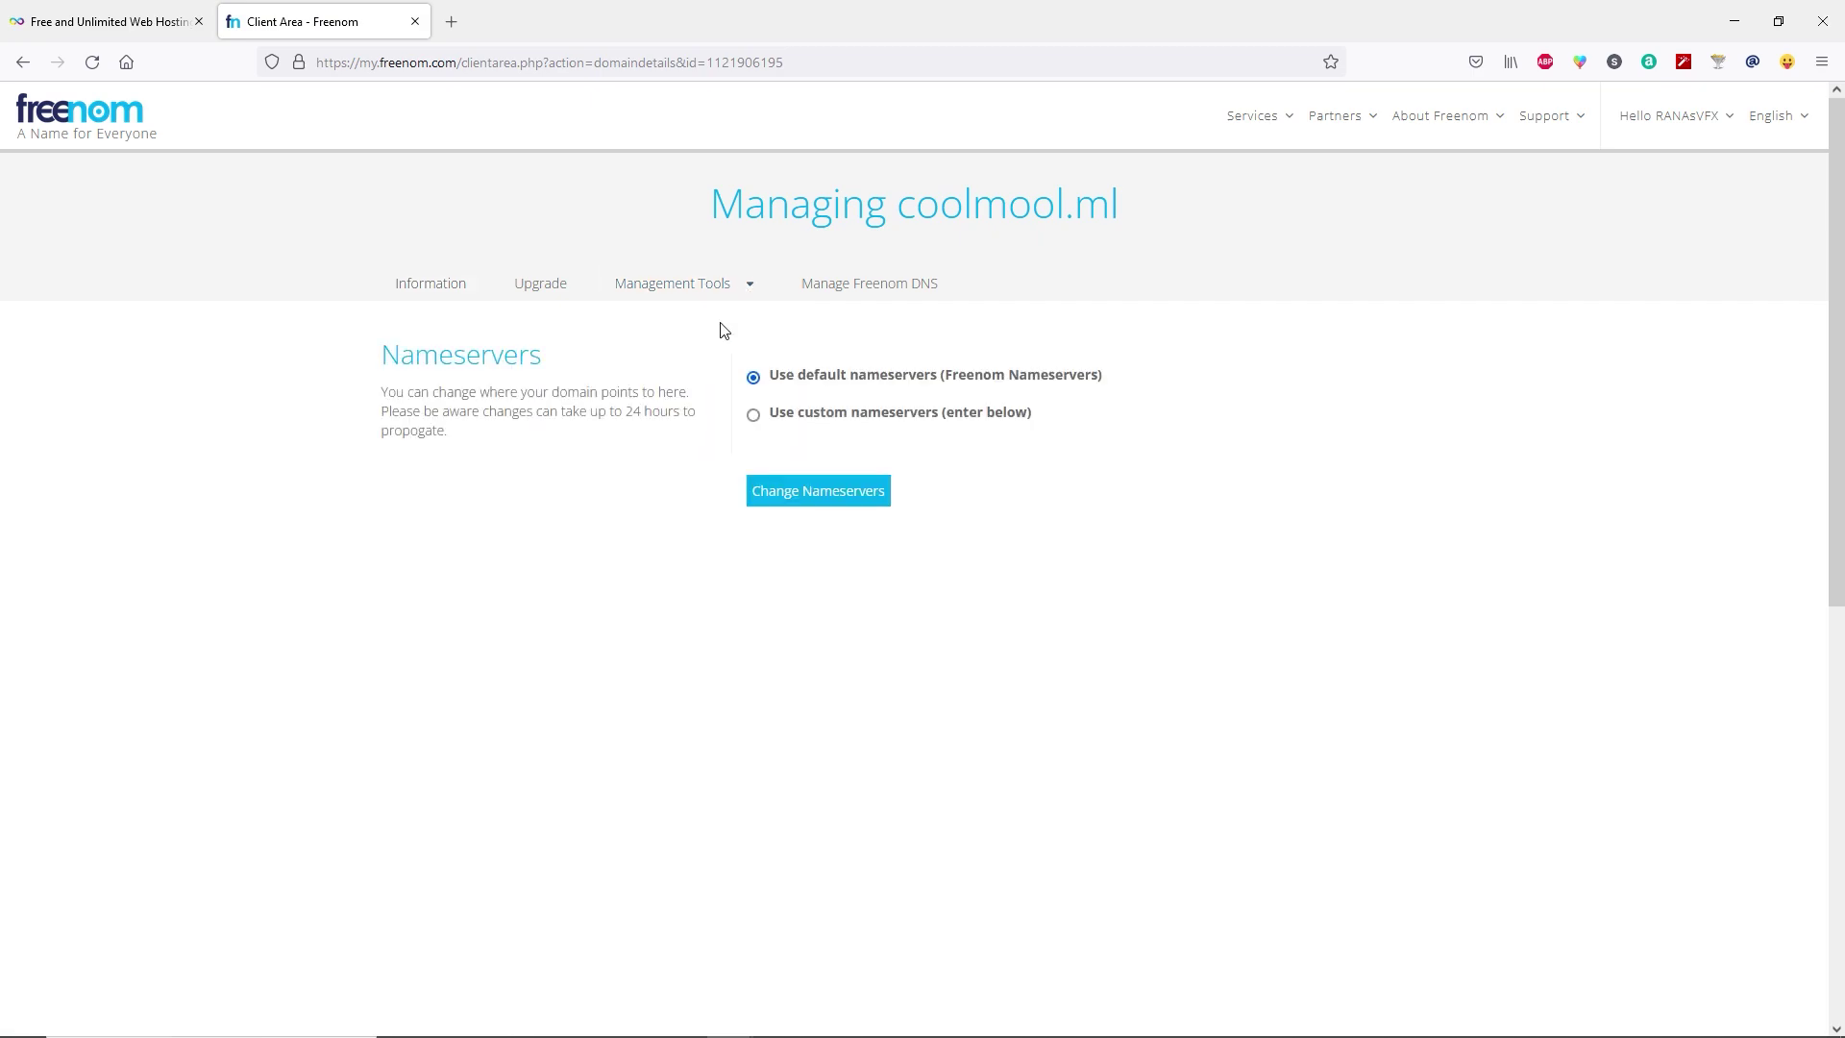
click(754, 416)
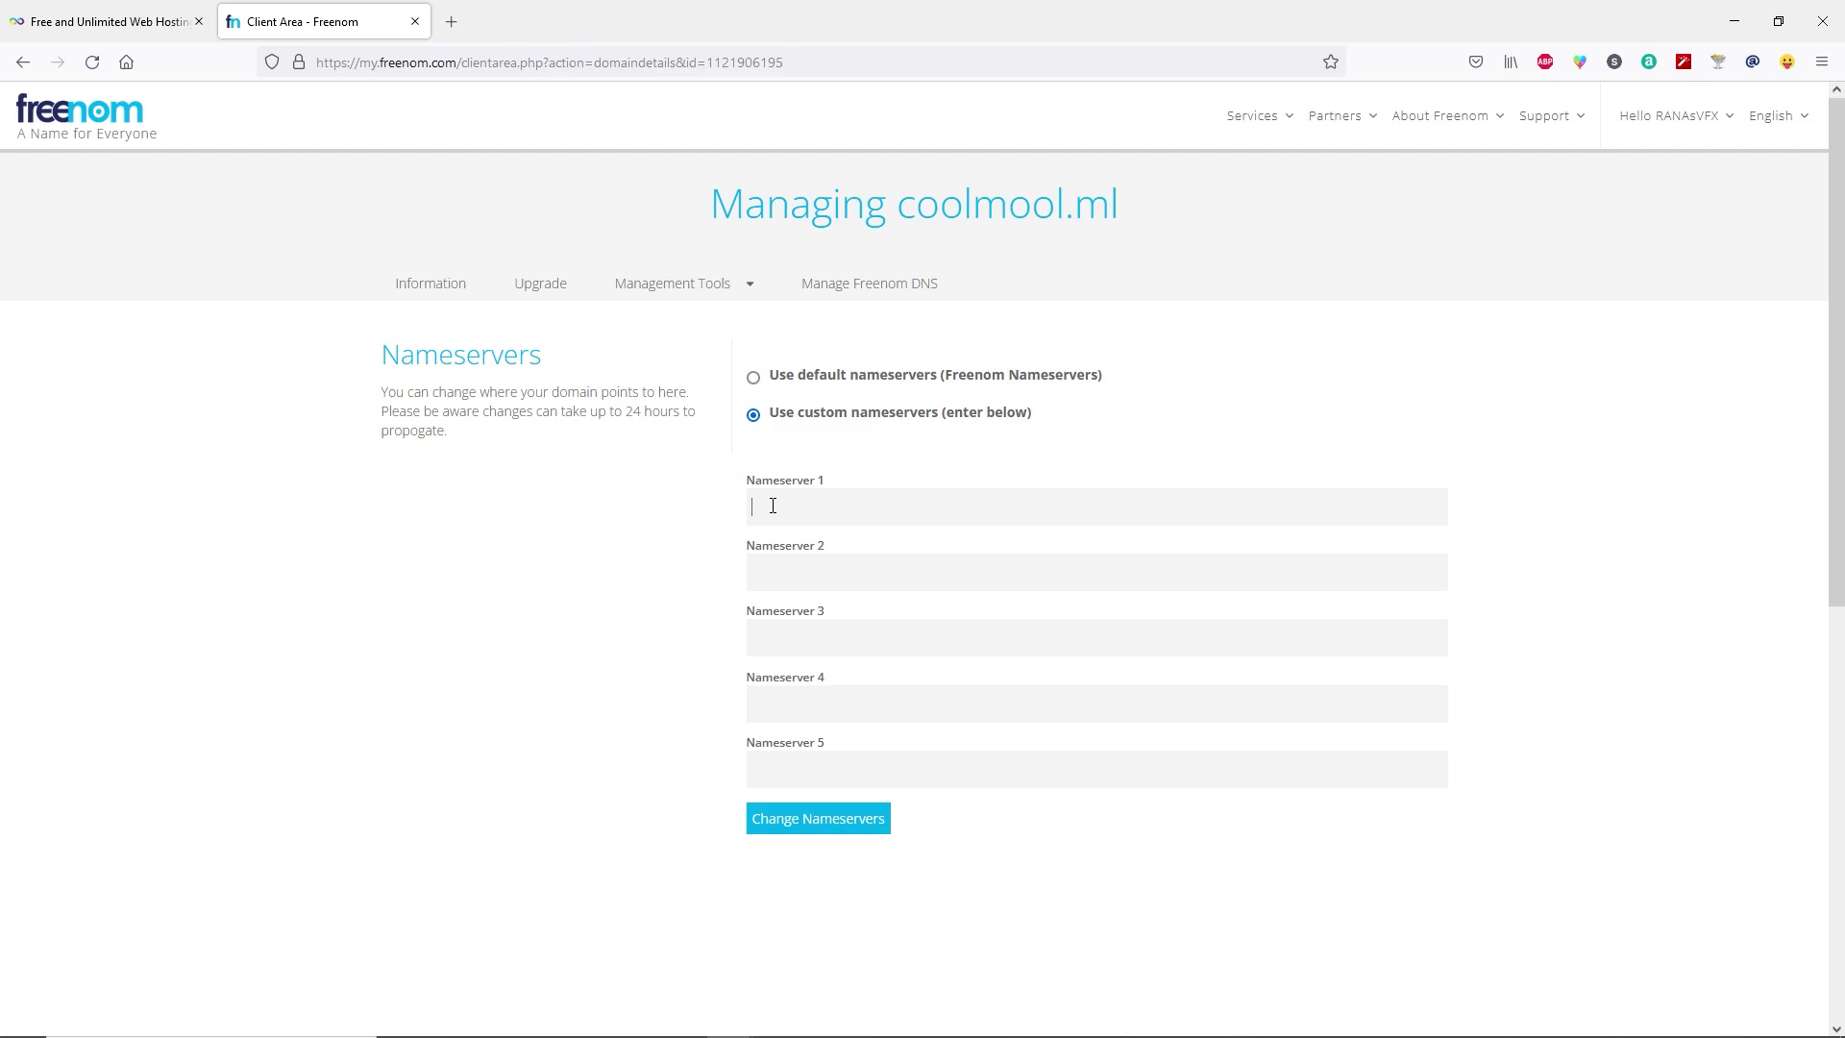
click(98, 25)
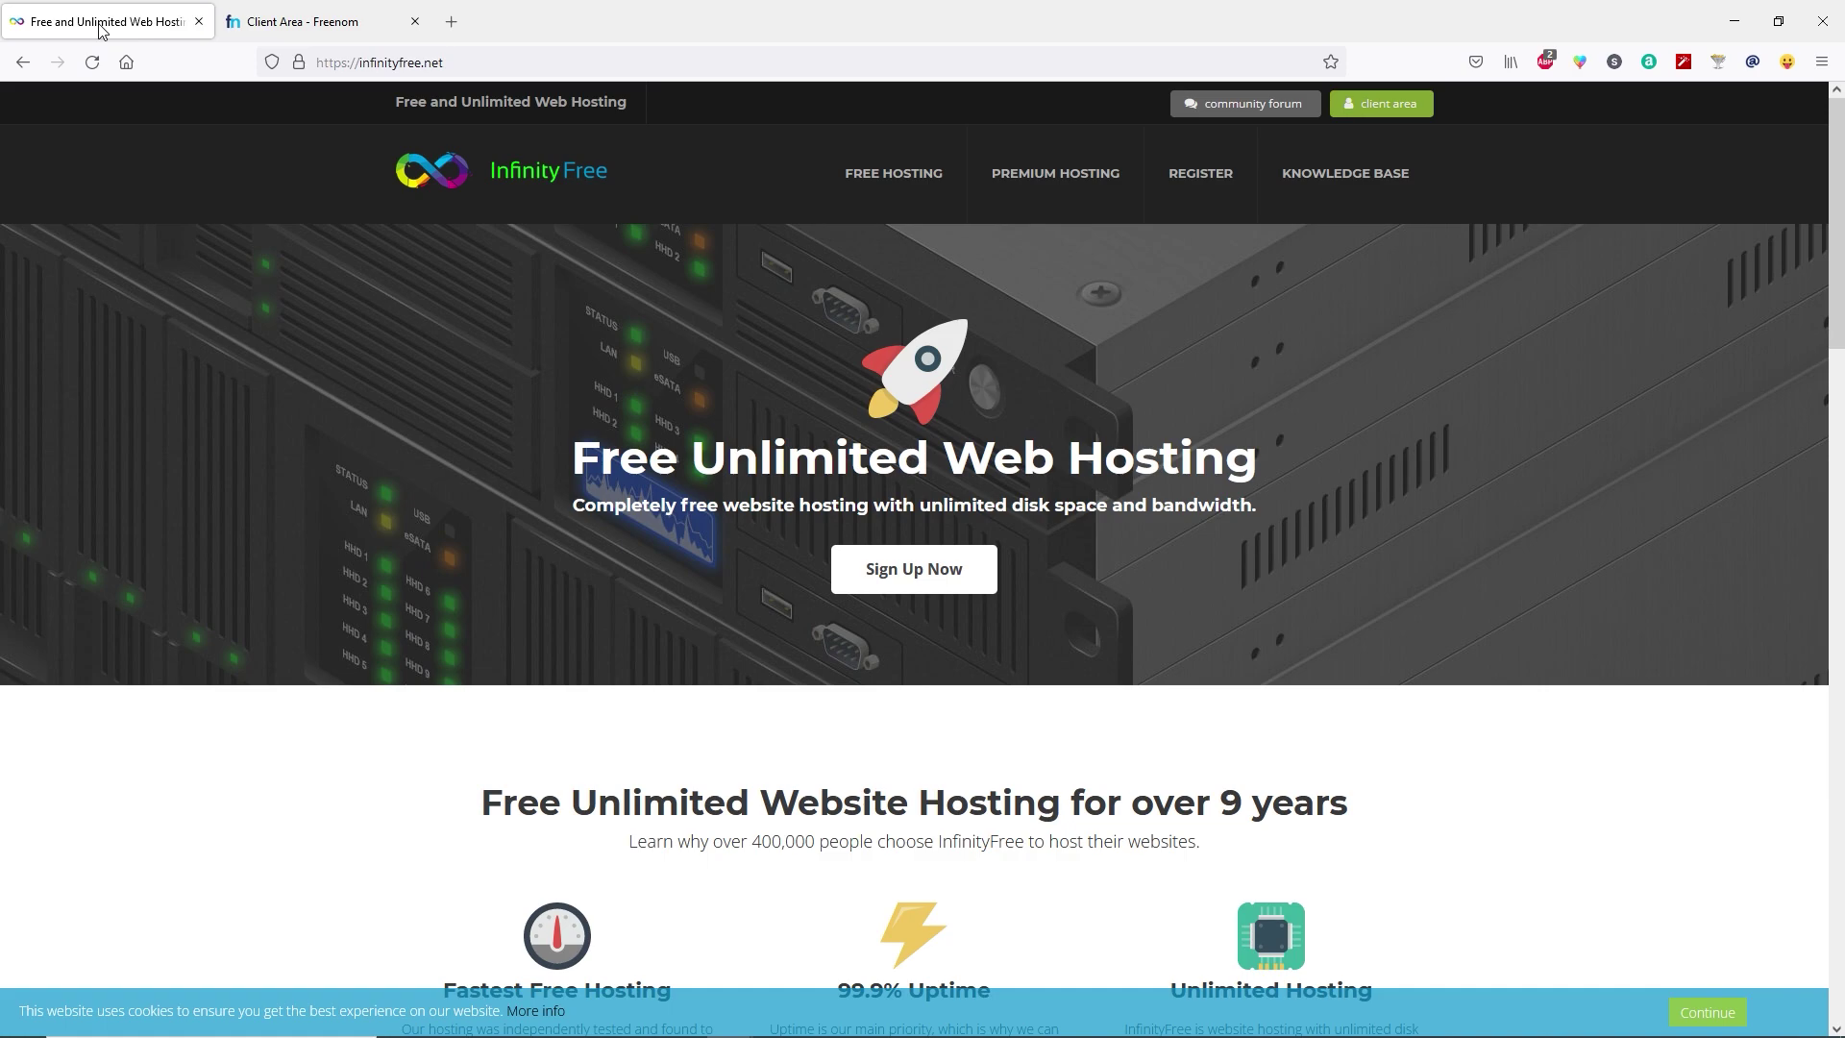
click(891, 583)
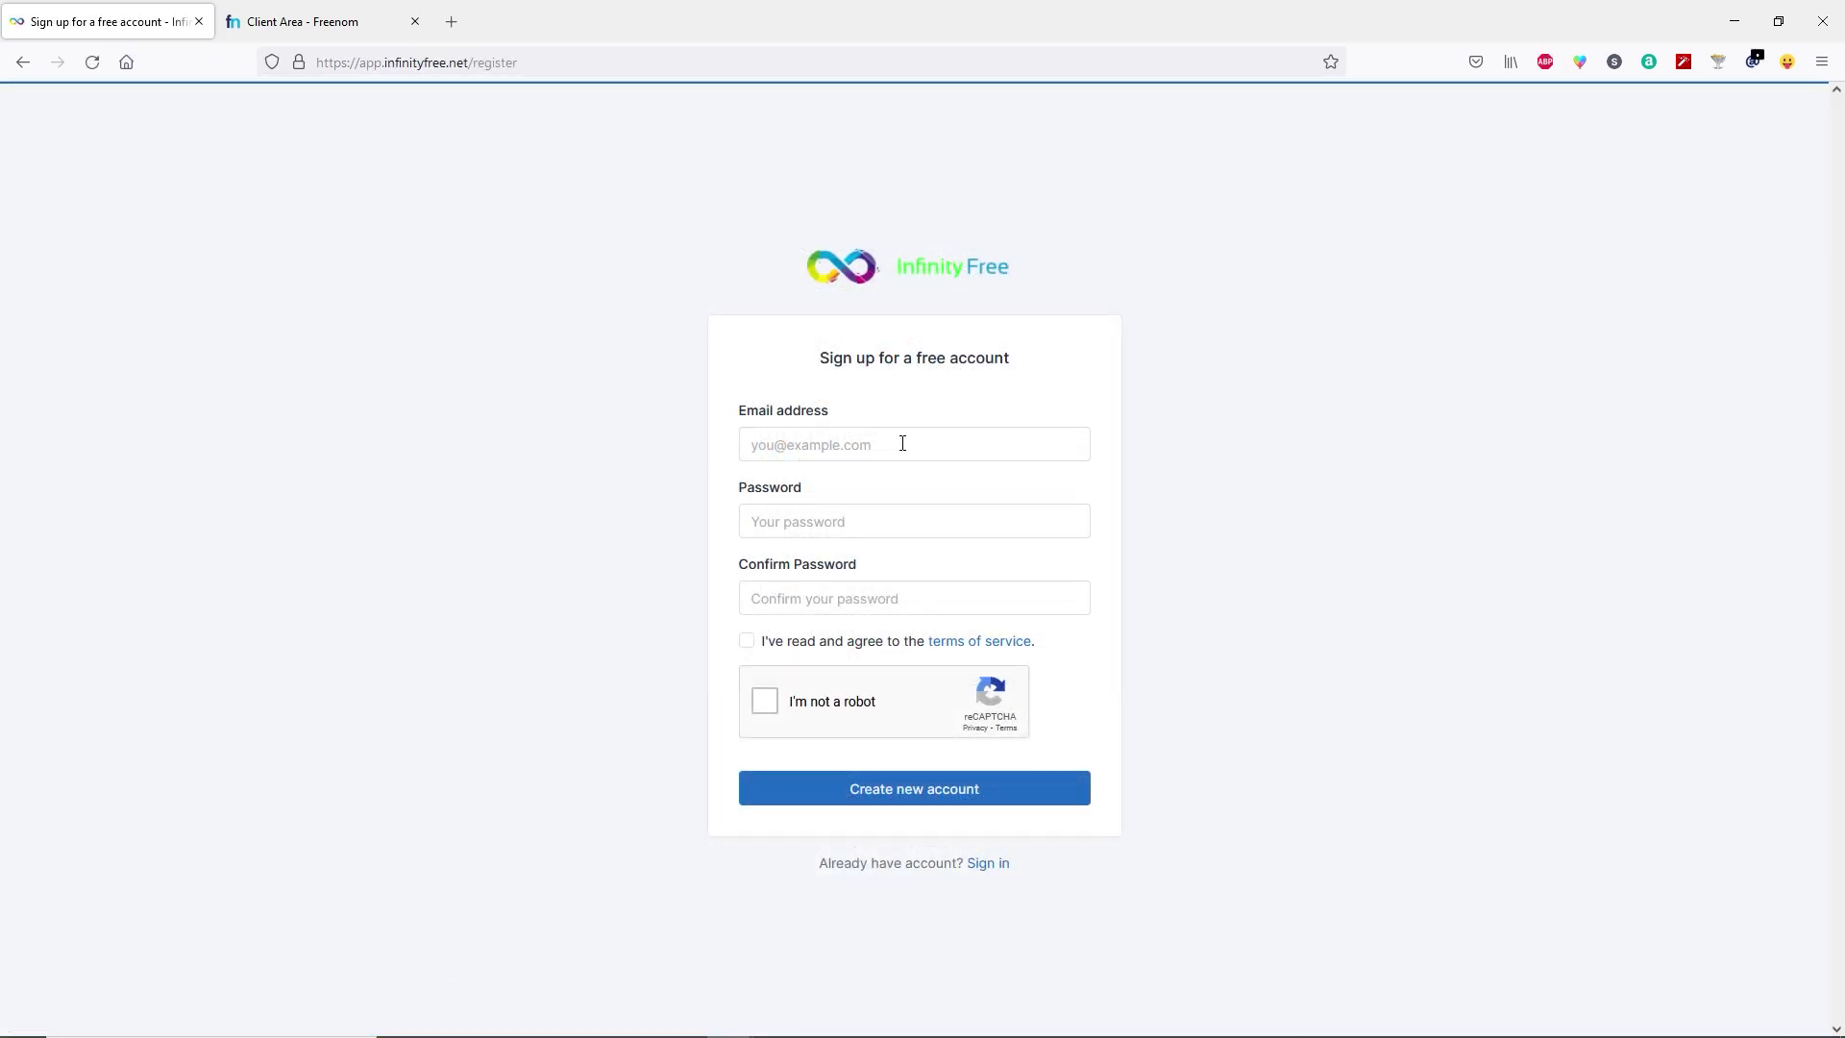
Create the InfinityFree account with the saved email and password, accepting terms and reCAPTCHA.
click(902, 443)
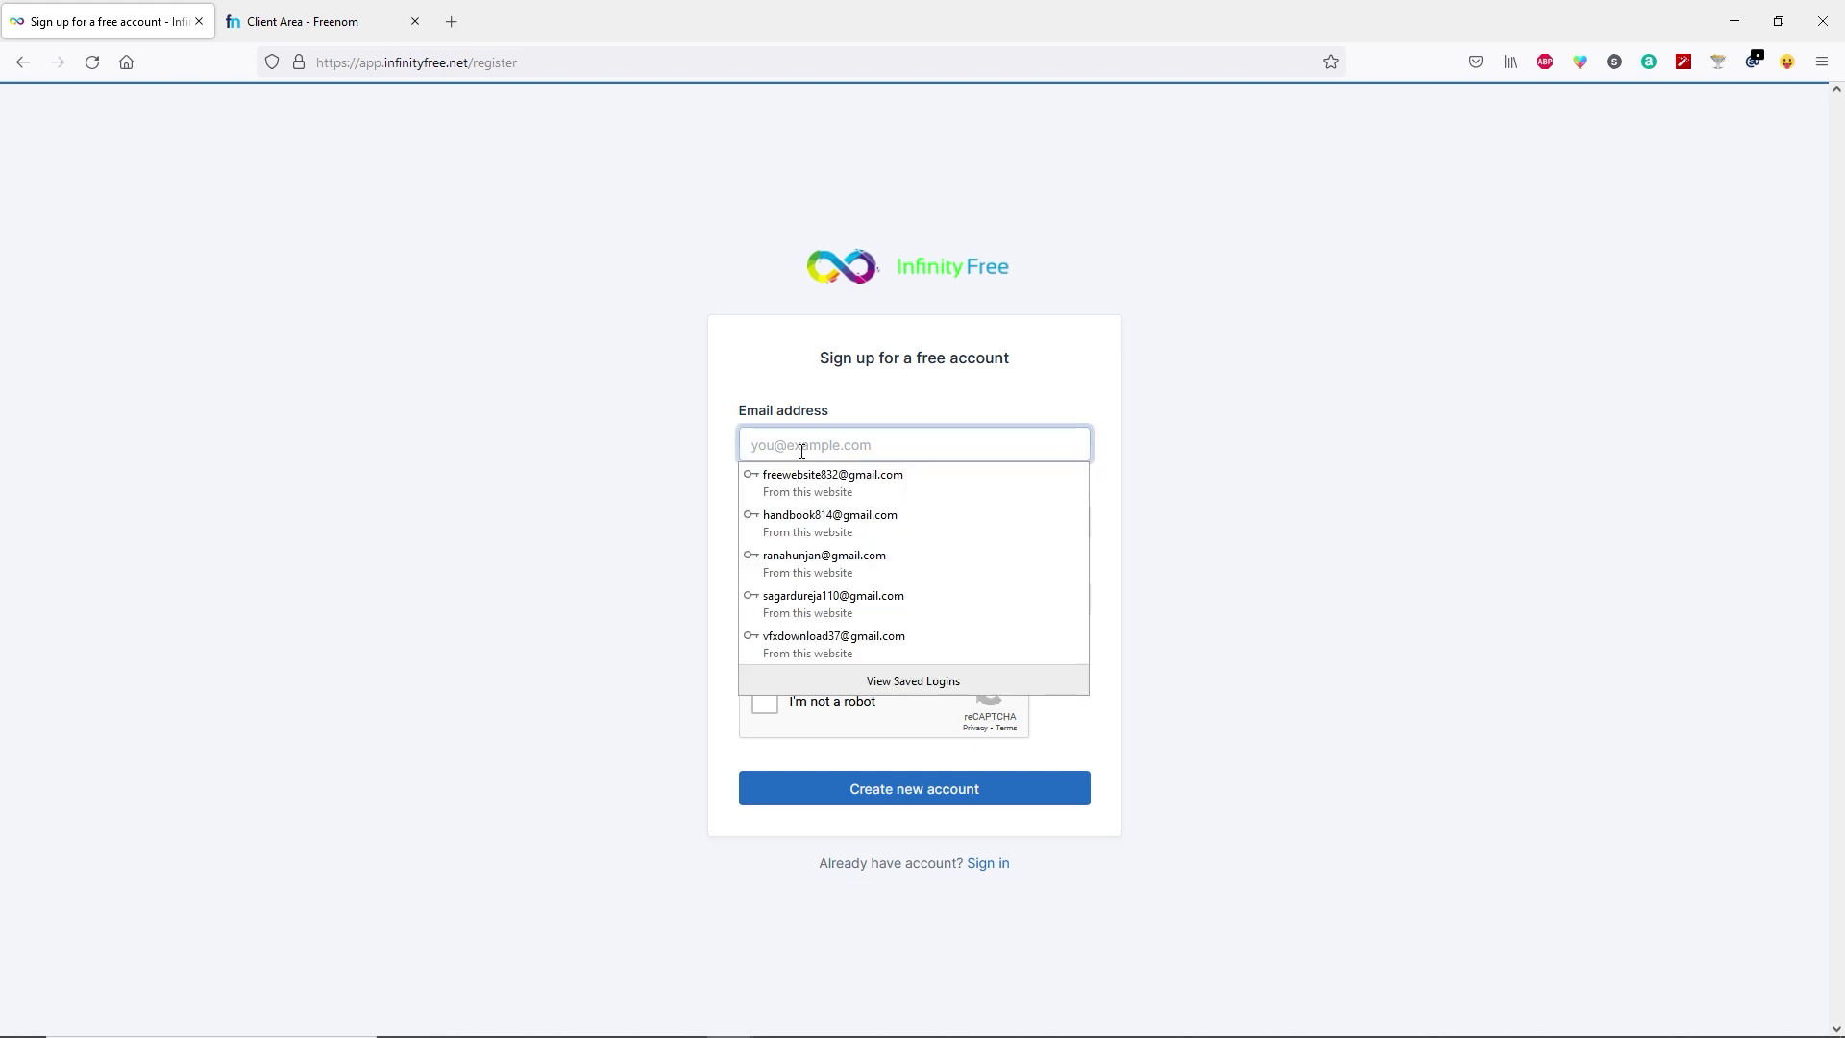
right_click(803, 456)
click(791, 520)
click(750, 651)
click(747, 643)
click(773, 712)
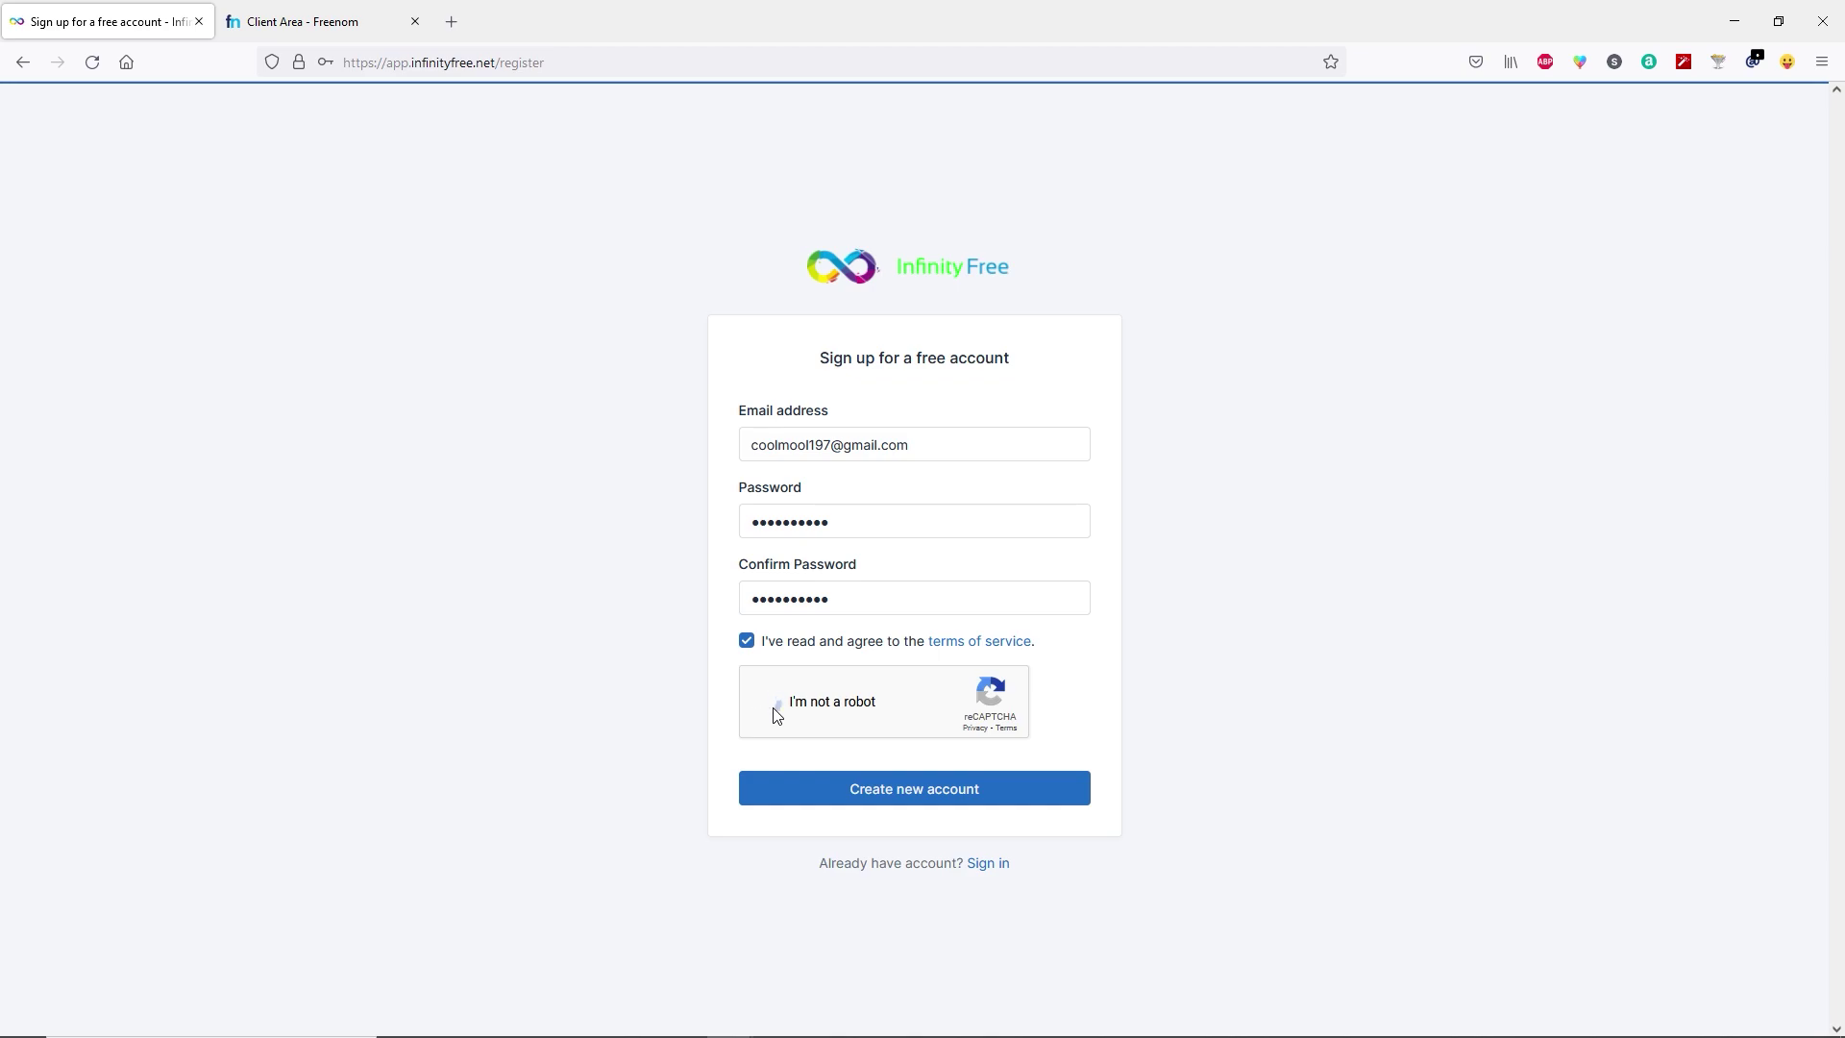
click(939, 790)
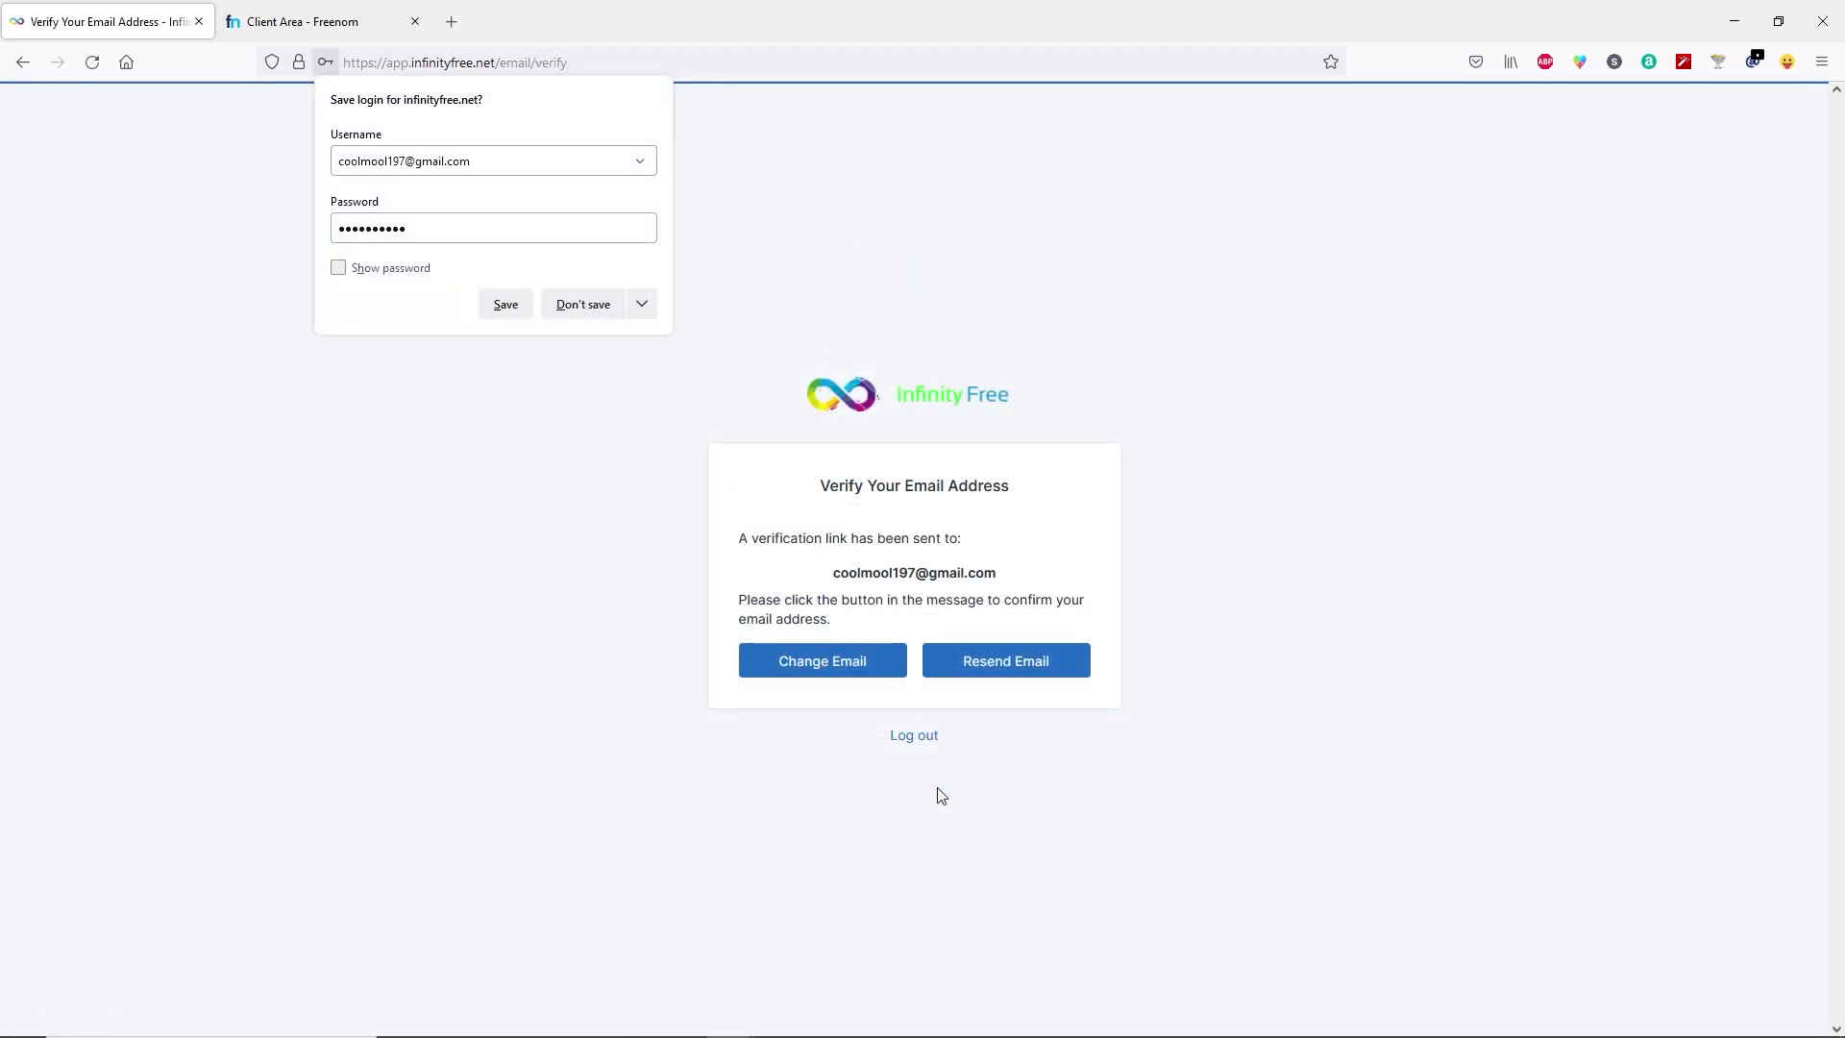
click(581, 649)
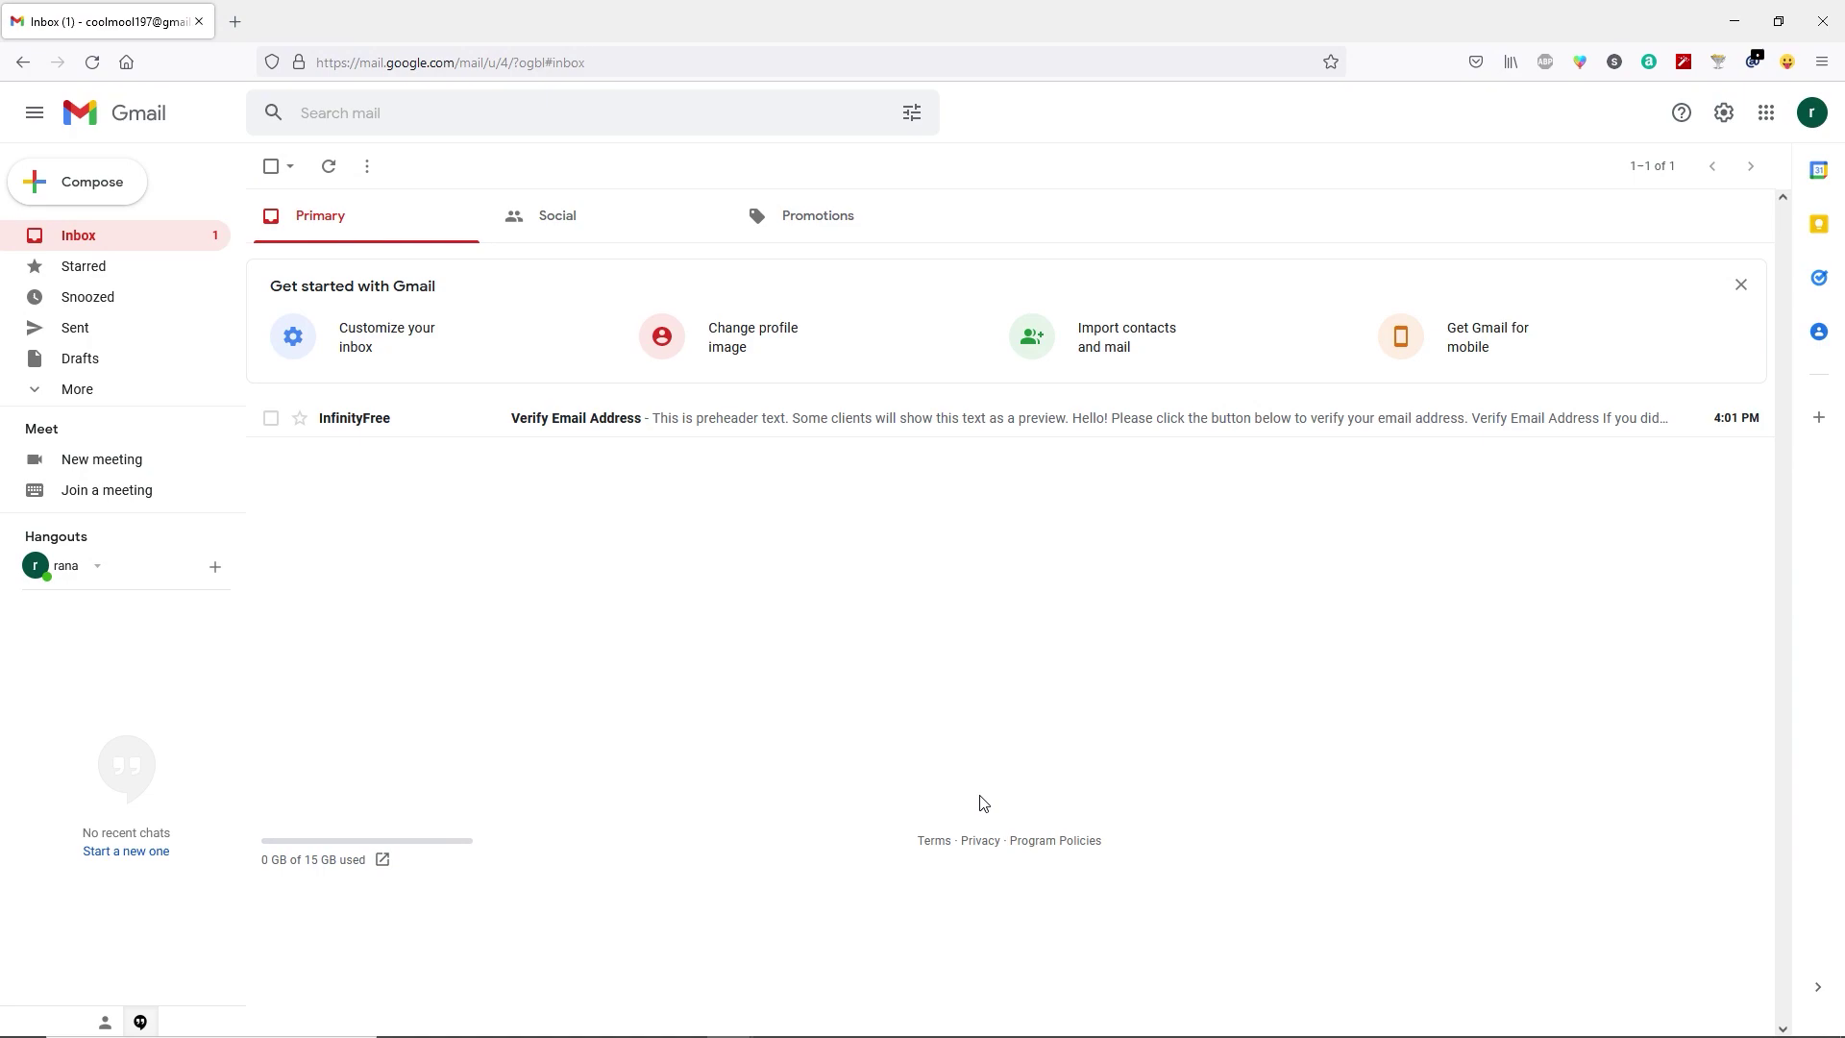
Follow the Verify Email Address link in InfinityFree's Gmail message.
click(471, 432)
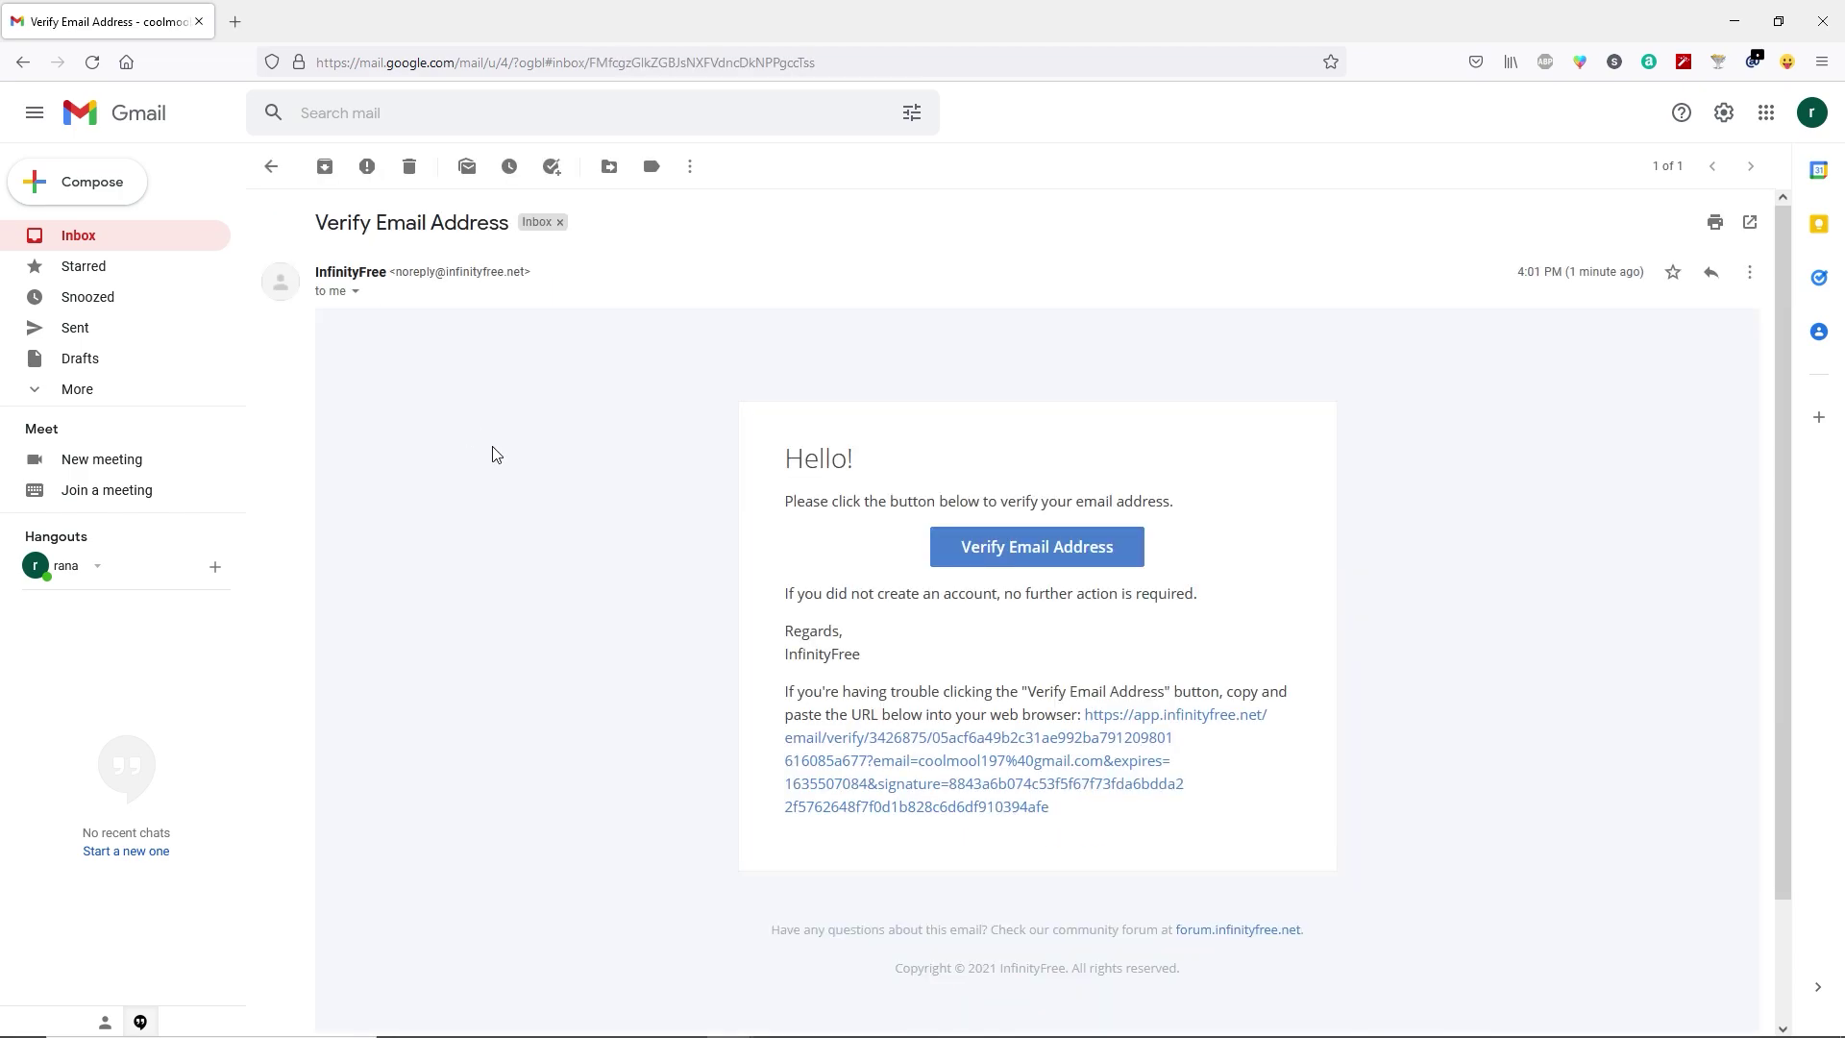
click(1002, 561)
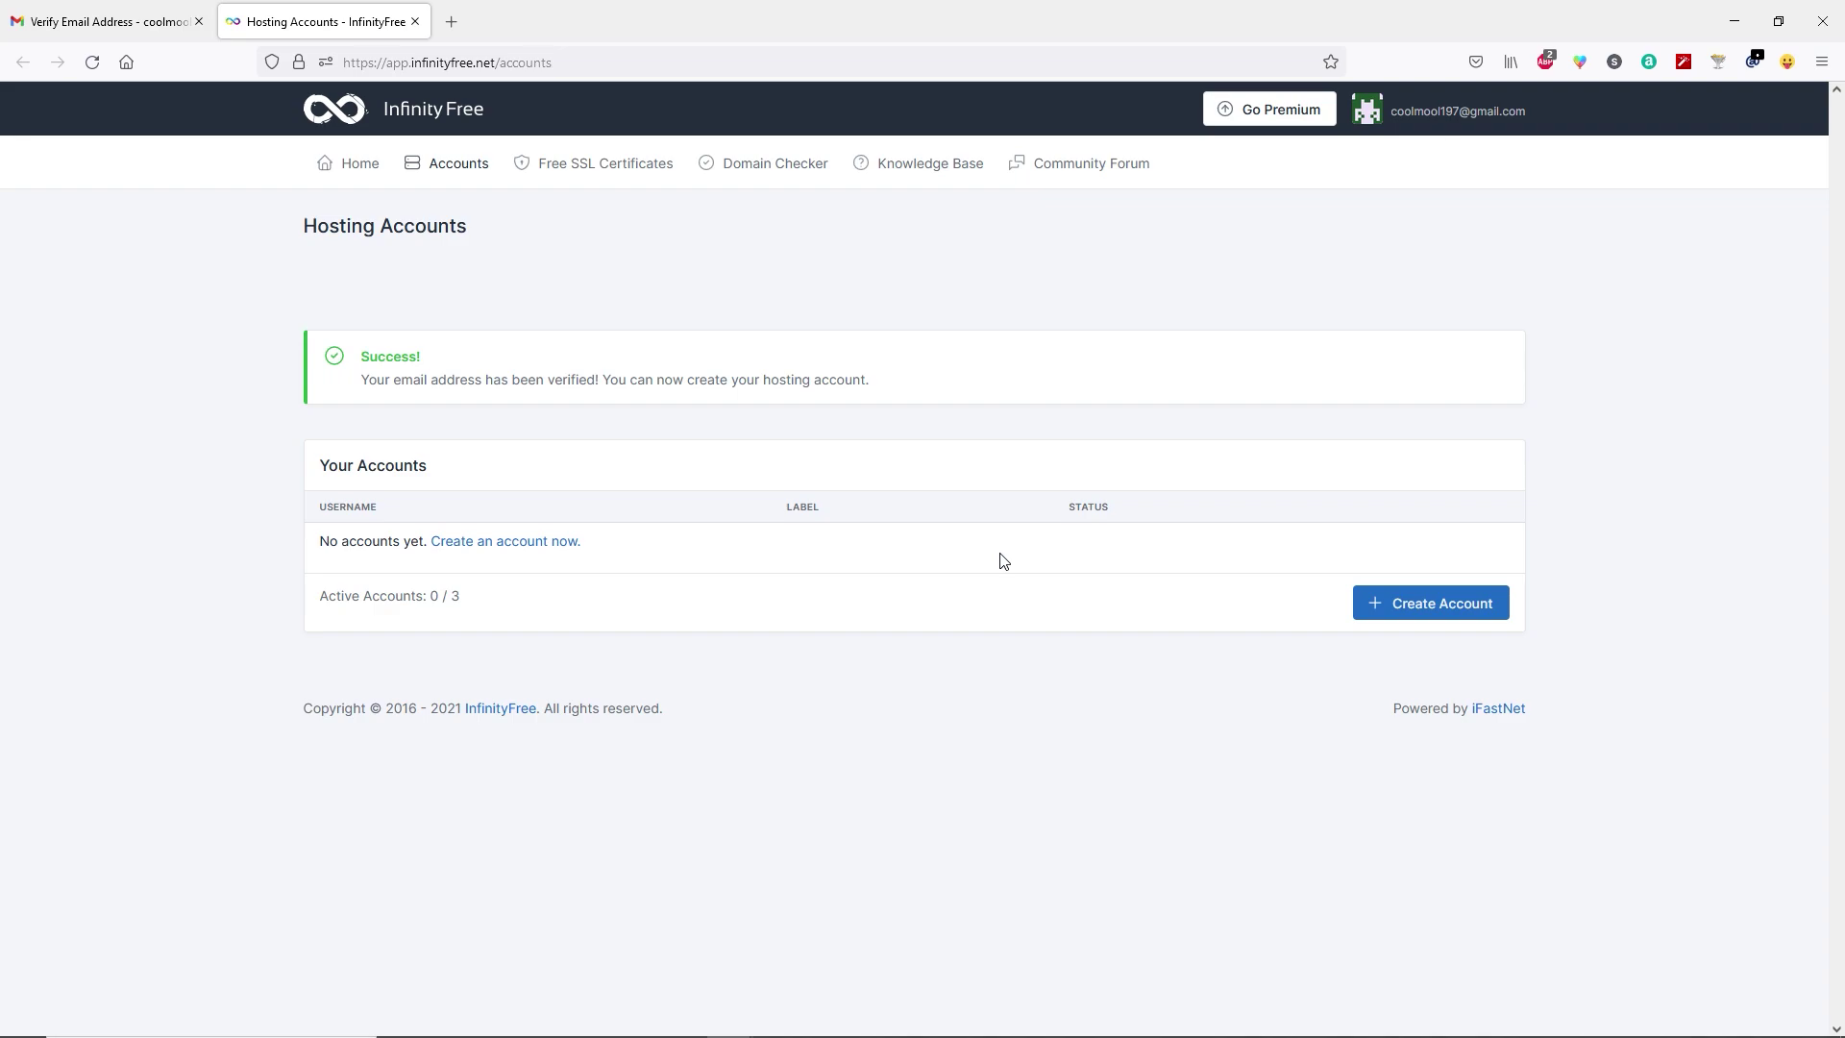
Request a hosting account for custom domain coolmool.ml with a password and reCAPTCHA.
click(1410, 615)
click(506, 518)
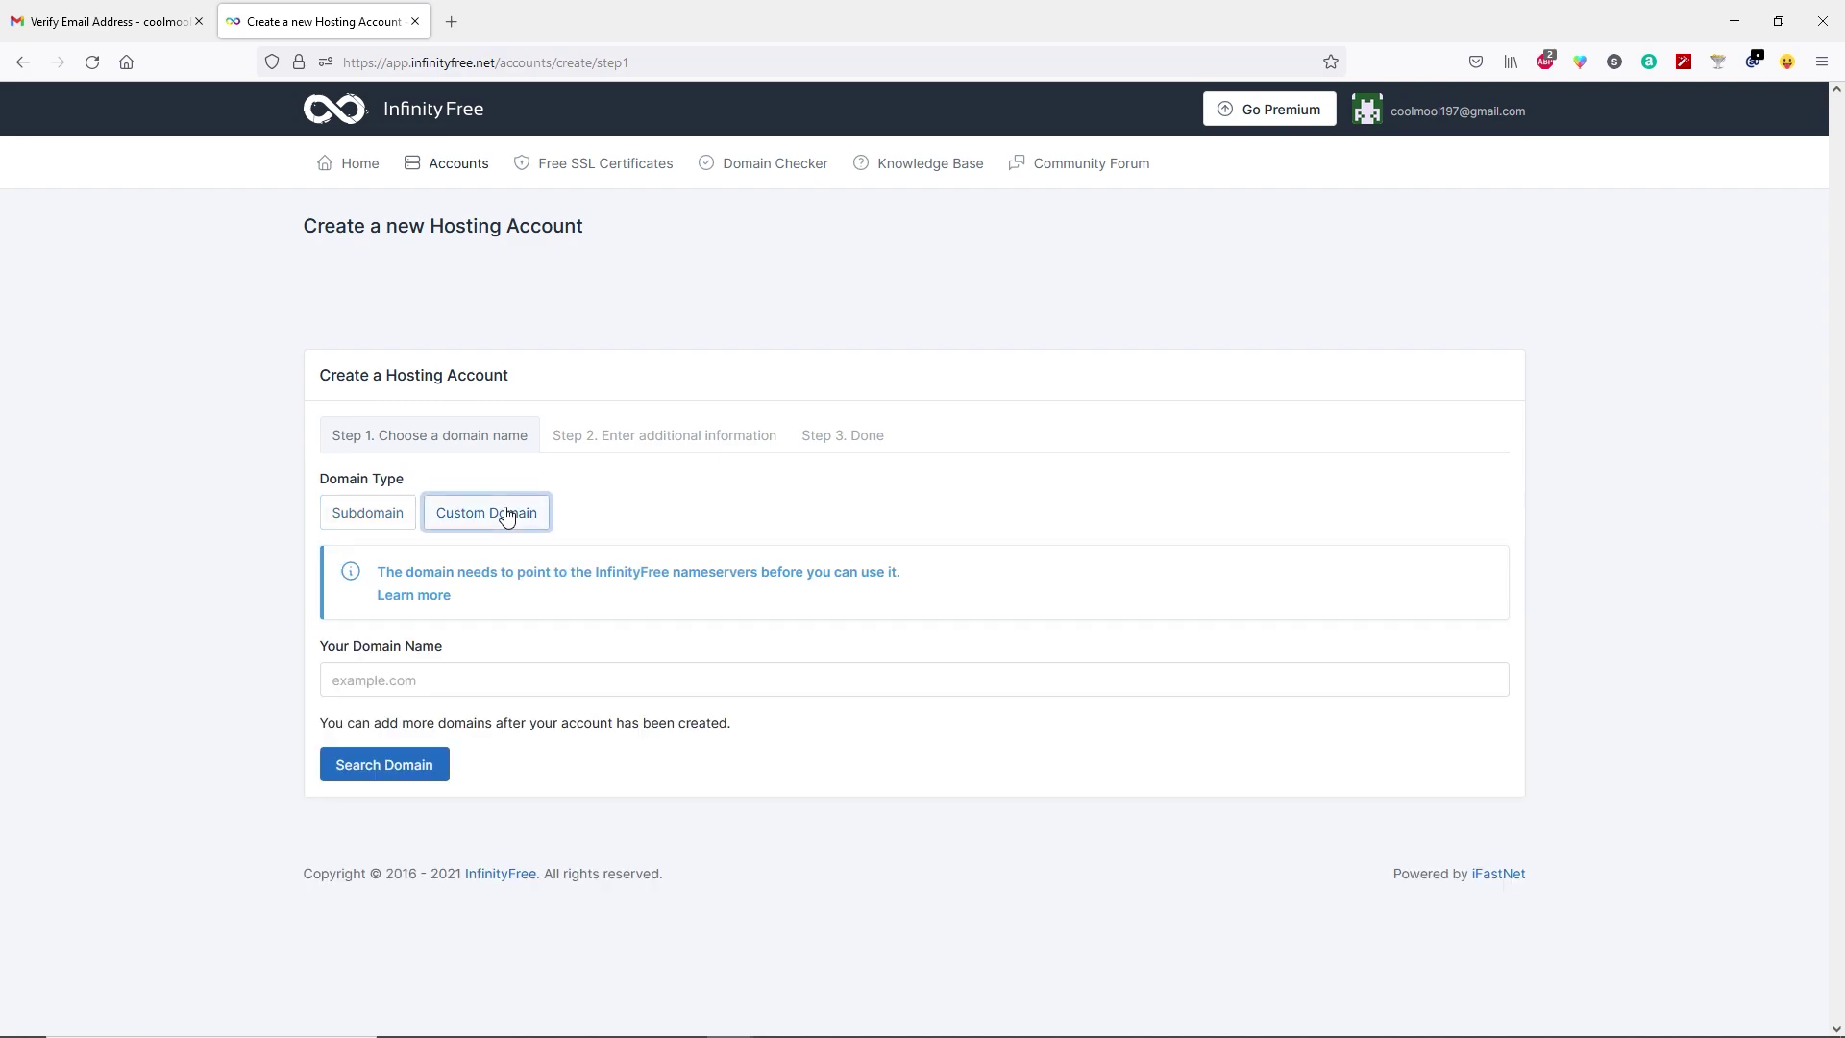
click(432, 683)
text(coolmool.ml)
click(387, 765)
click(387, 765)
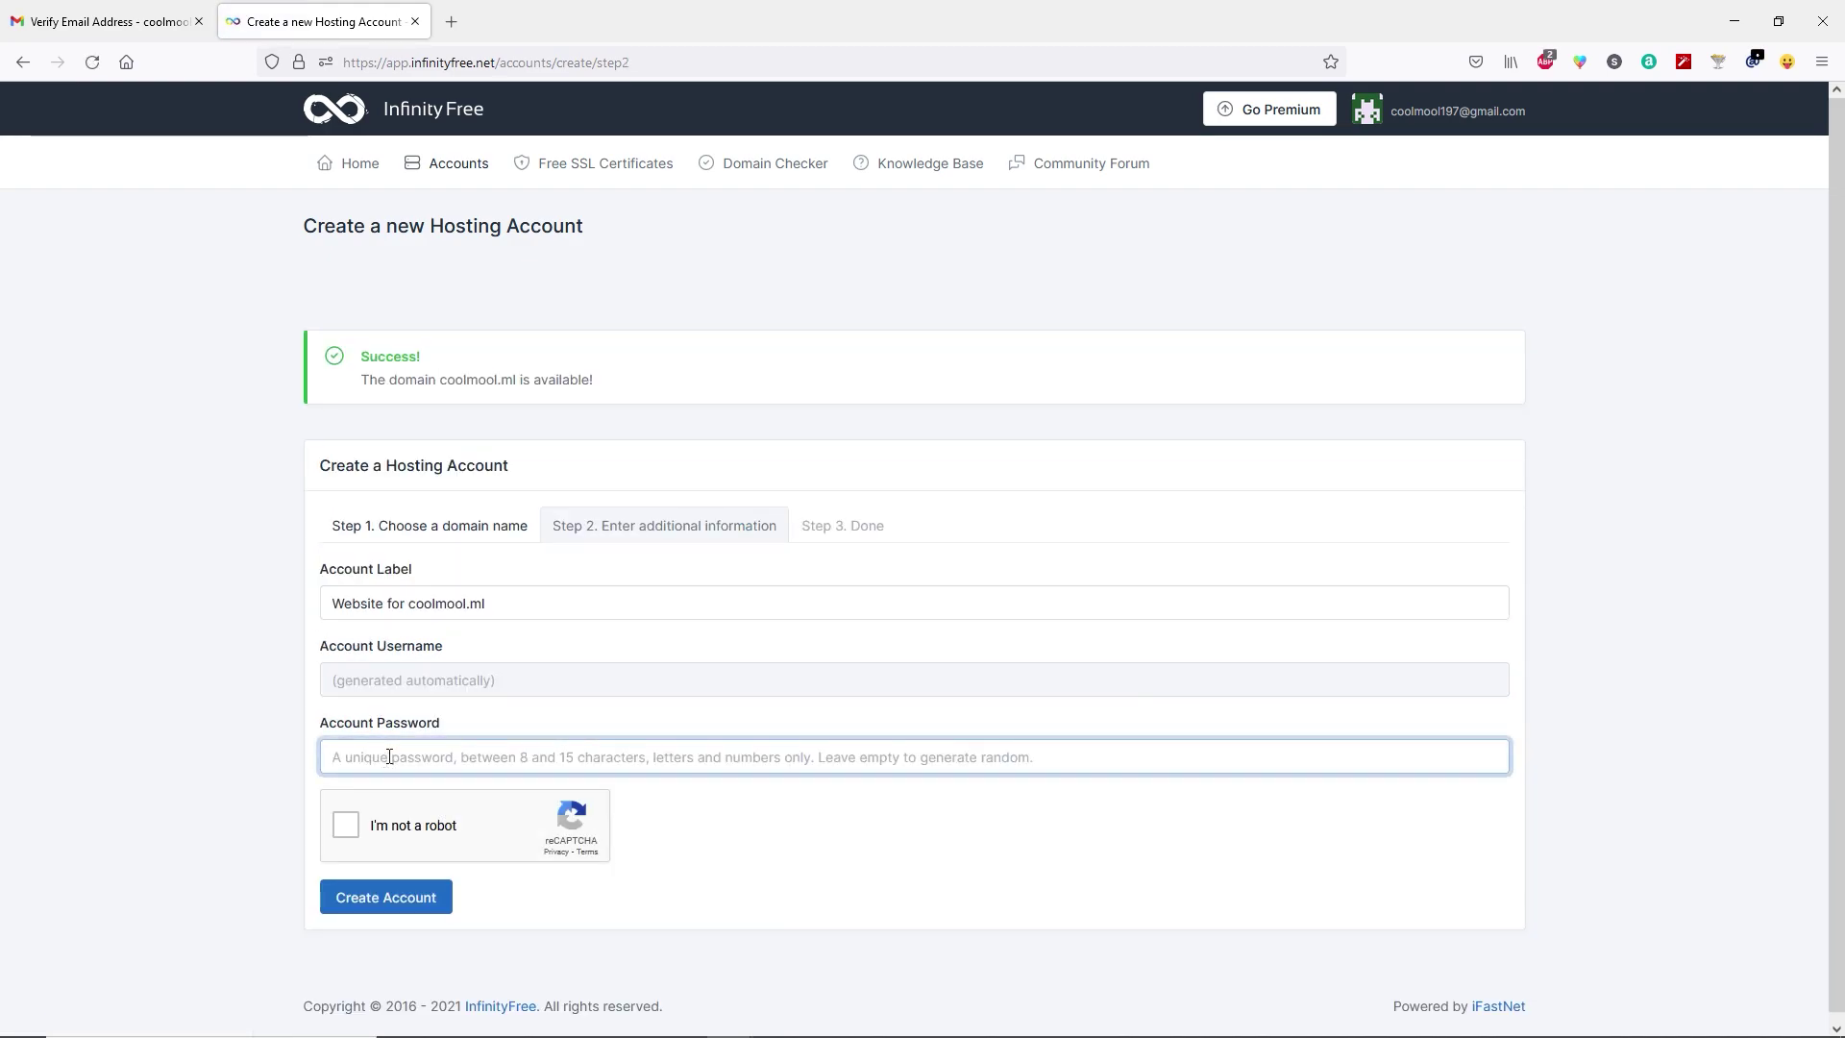
click(345, 832)
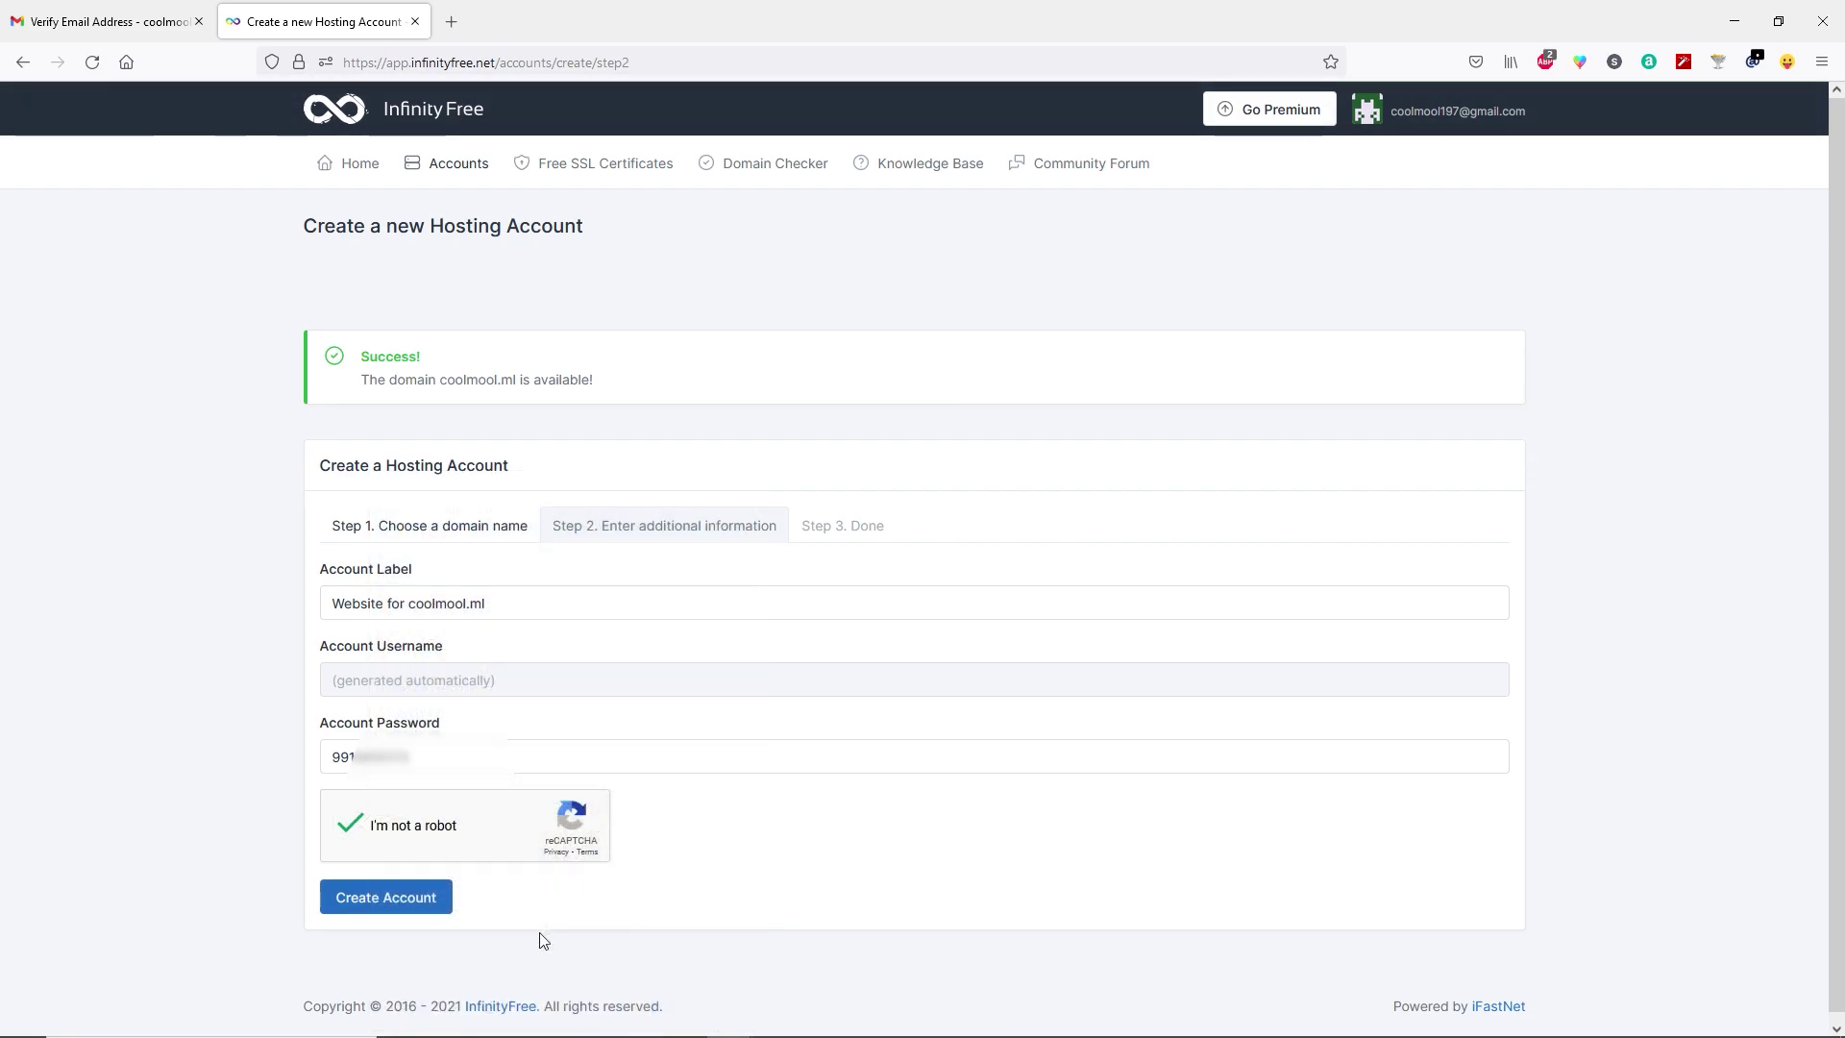
click(409, 903)
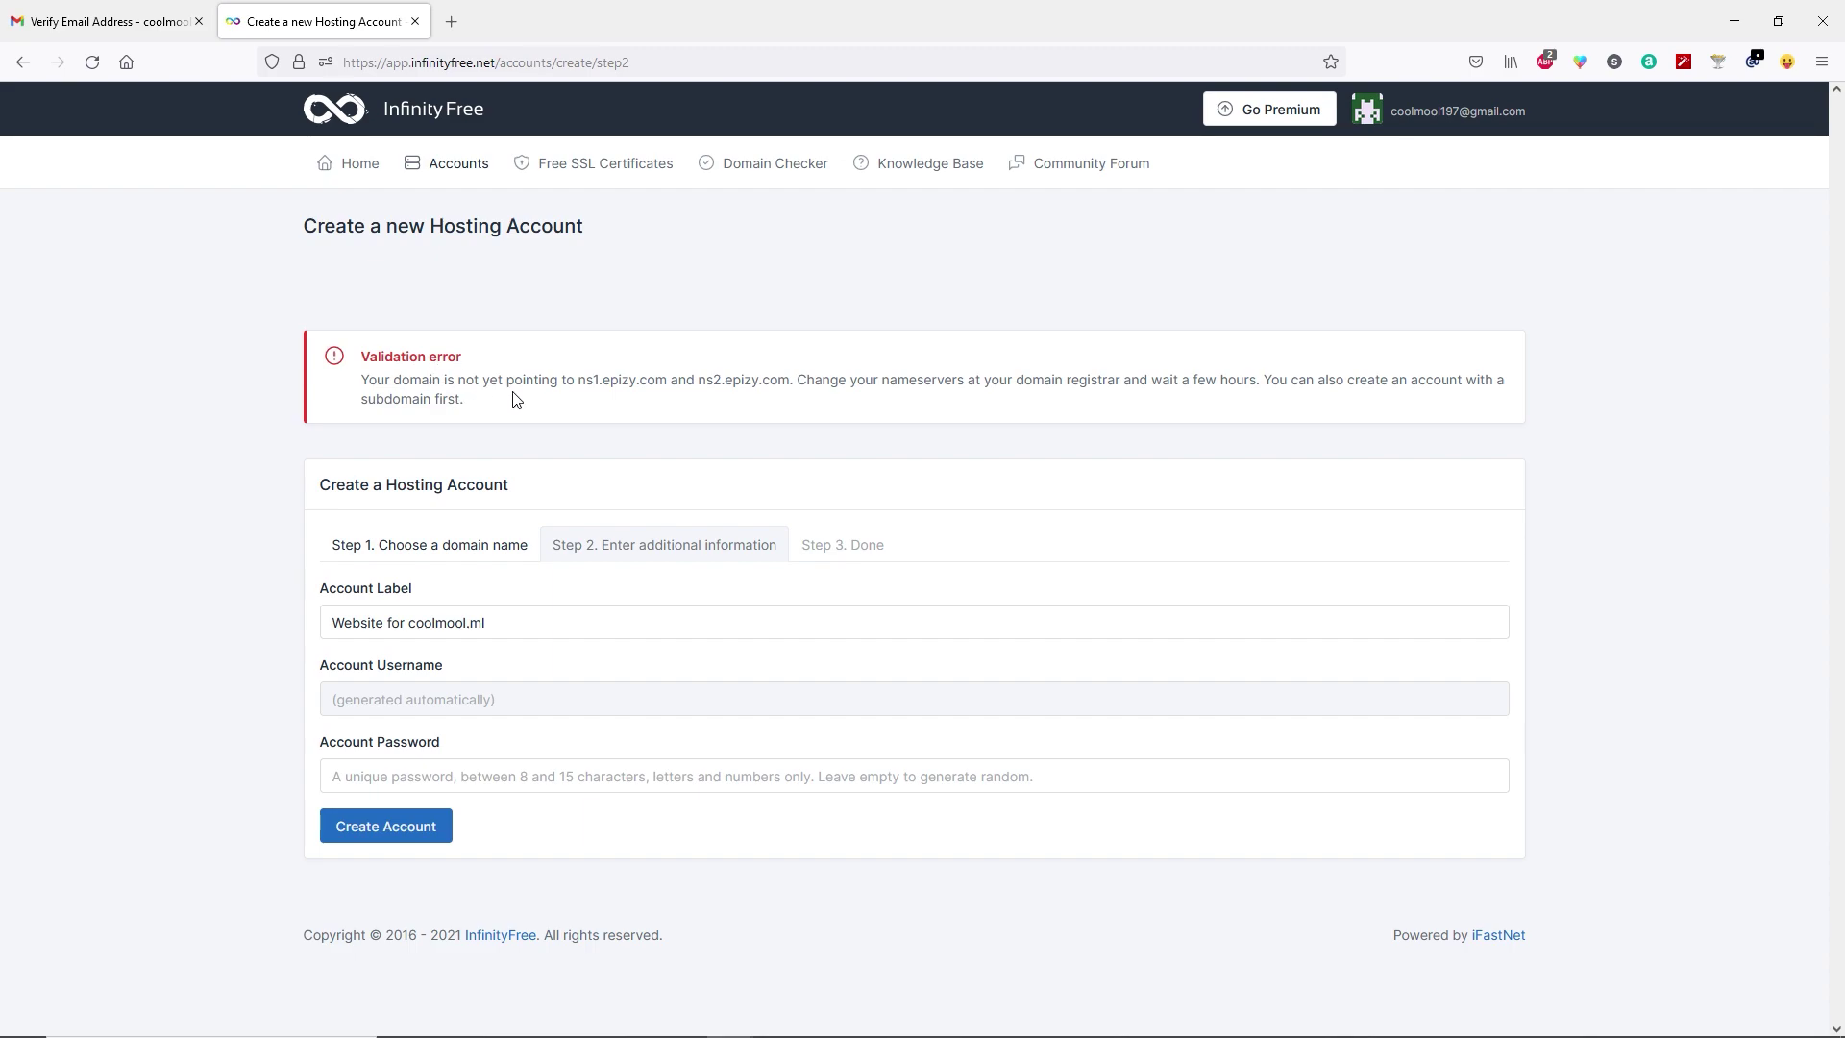
Copy the nameserver ns1.epizy.com from the InfinityFree validation error.
drag(579, 381, 667, 379)
right_click(667, 381)
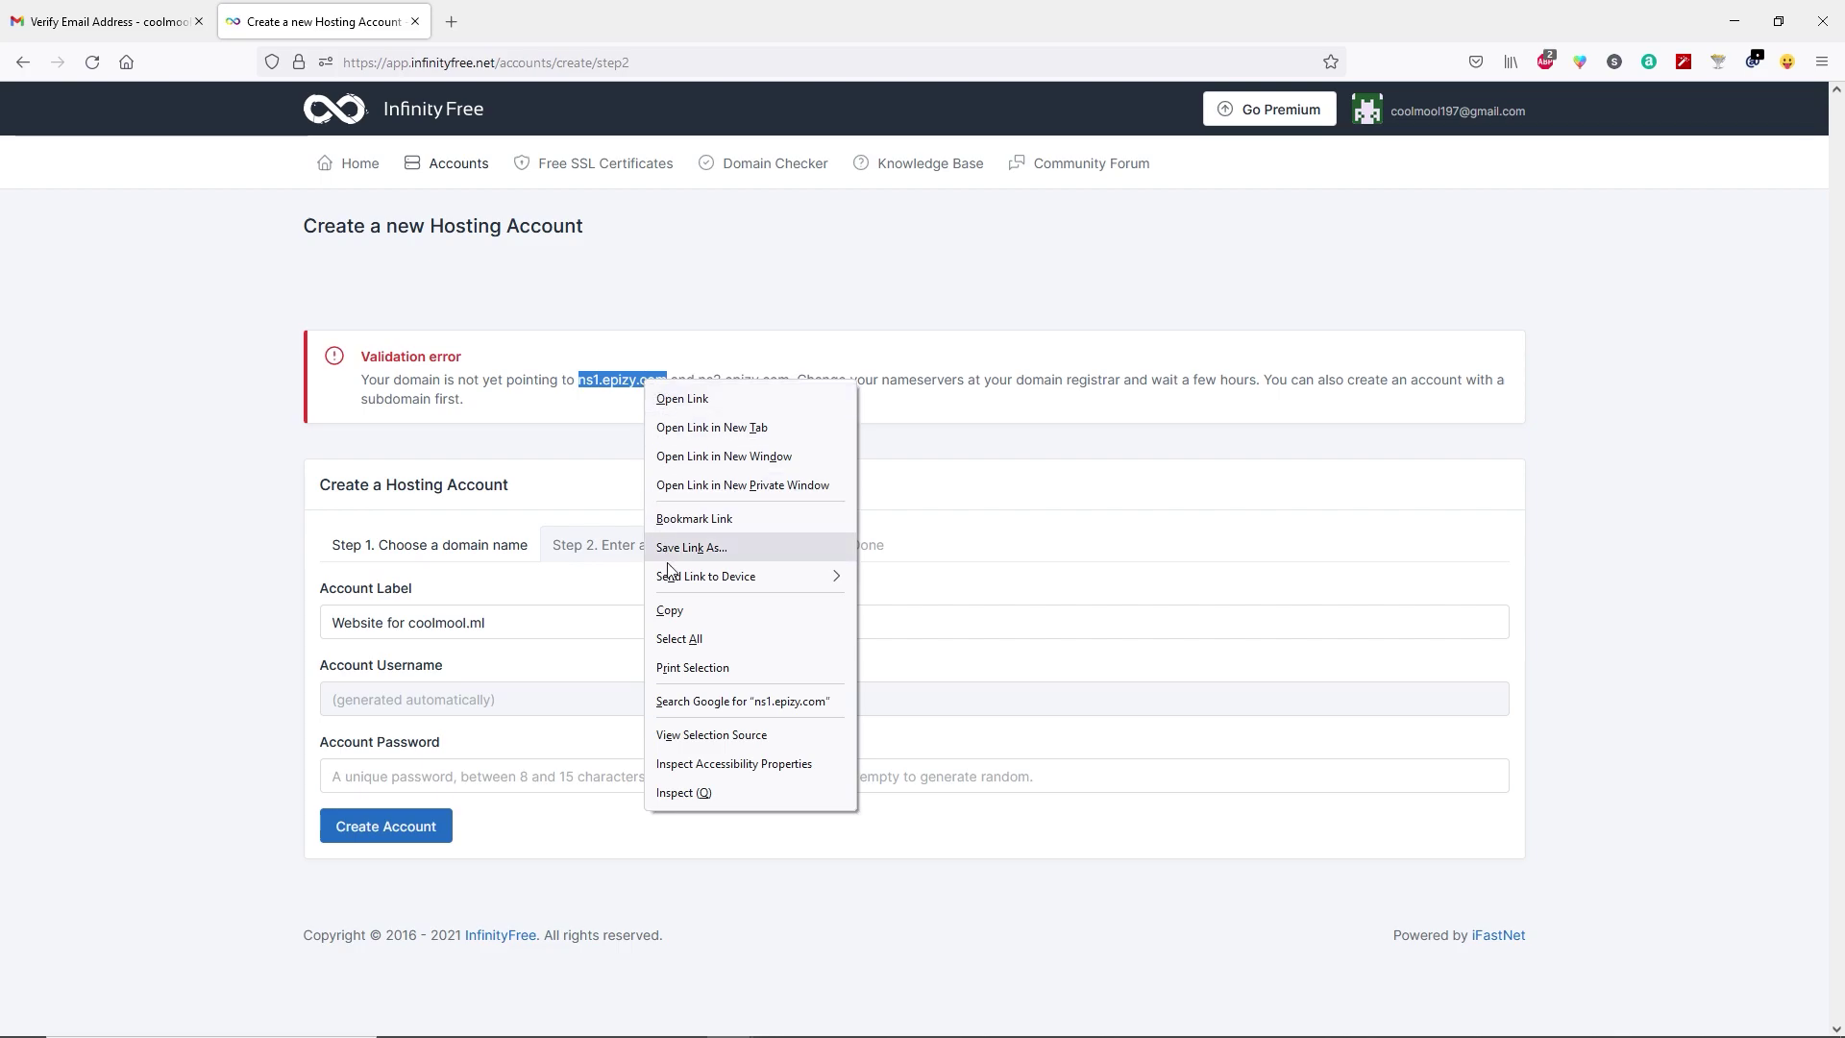
click(675, 611)
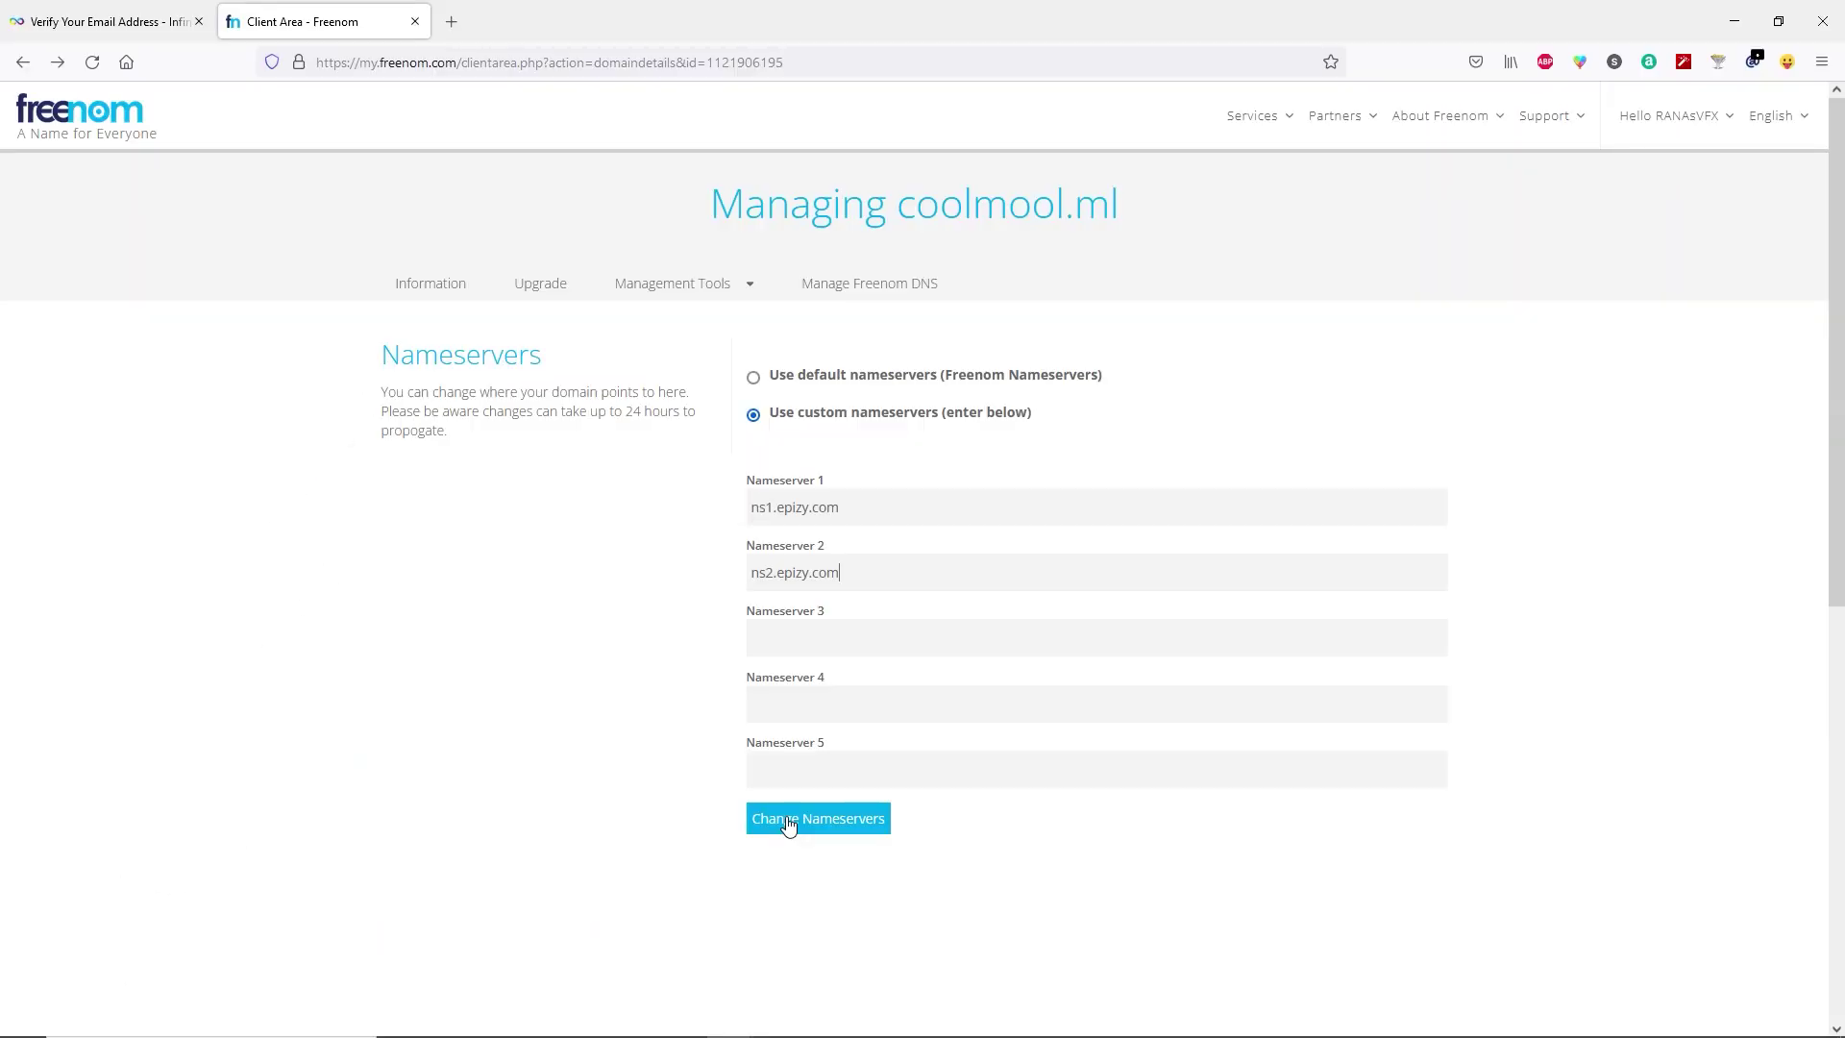
Apply ns1.epizy.com and ns2.epizy.com as coolmool.ml's nameservers.
click(787, 824)
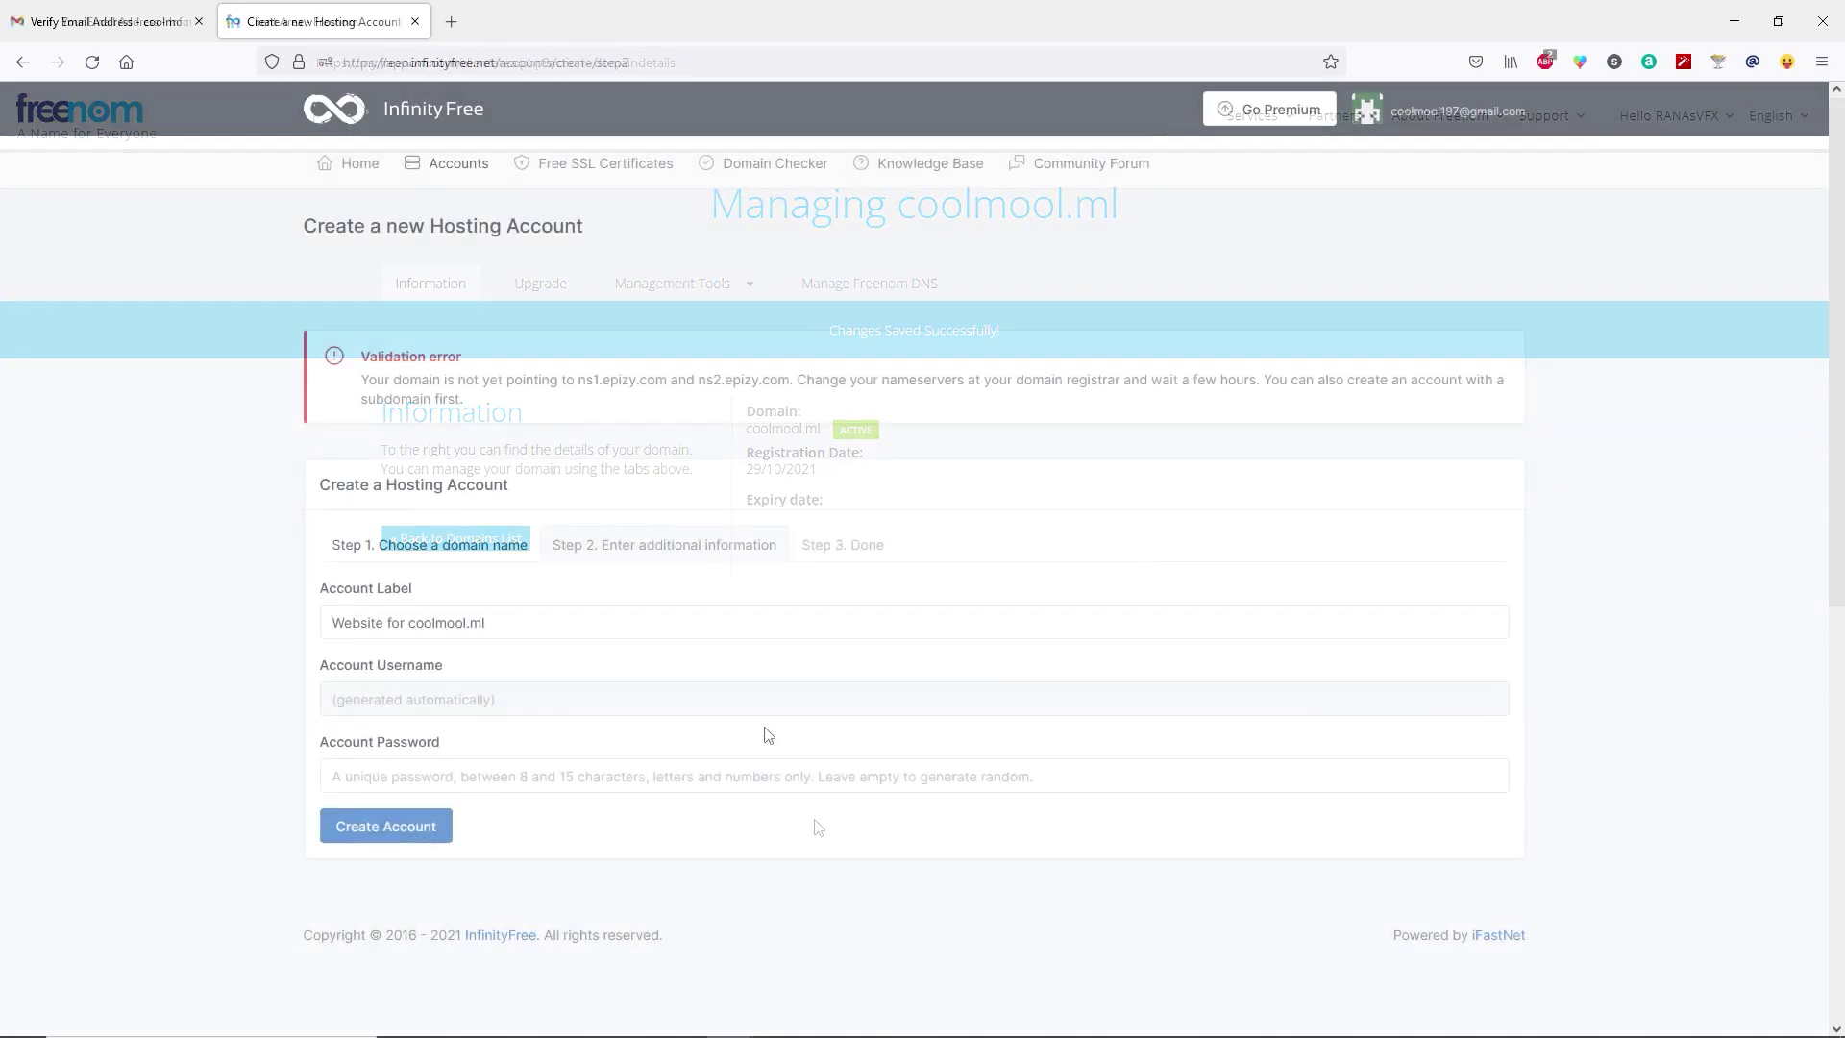
Re-enter the account password and create the hosting account for coolmool.ml.
click(355, 776)
click(398, 832)
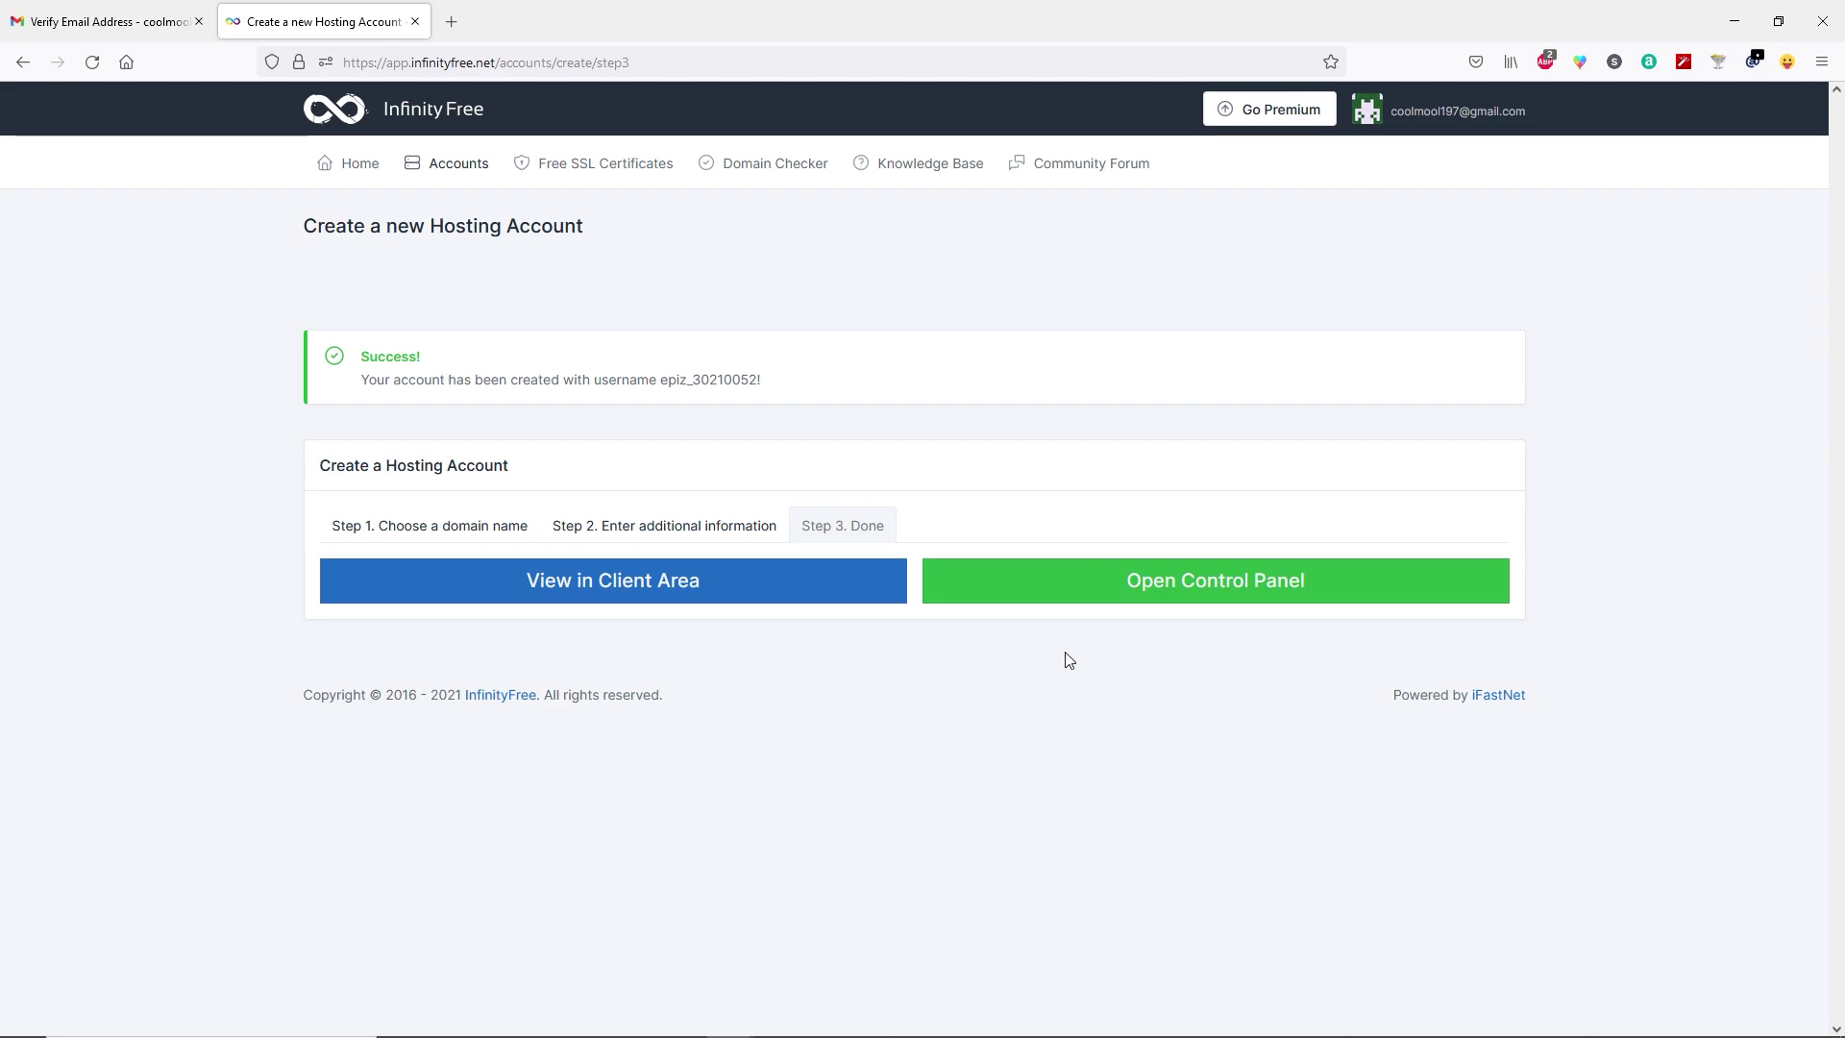
Open the control panel, approve service emails, and launch Softaculous Apps Installer from Software.
click(1208, 590)
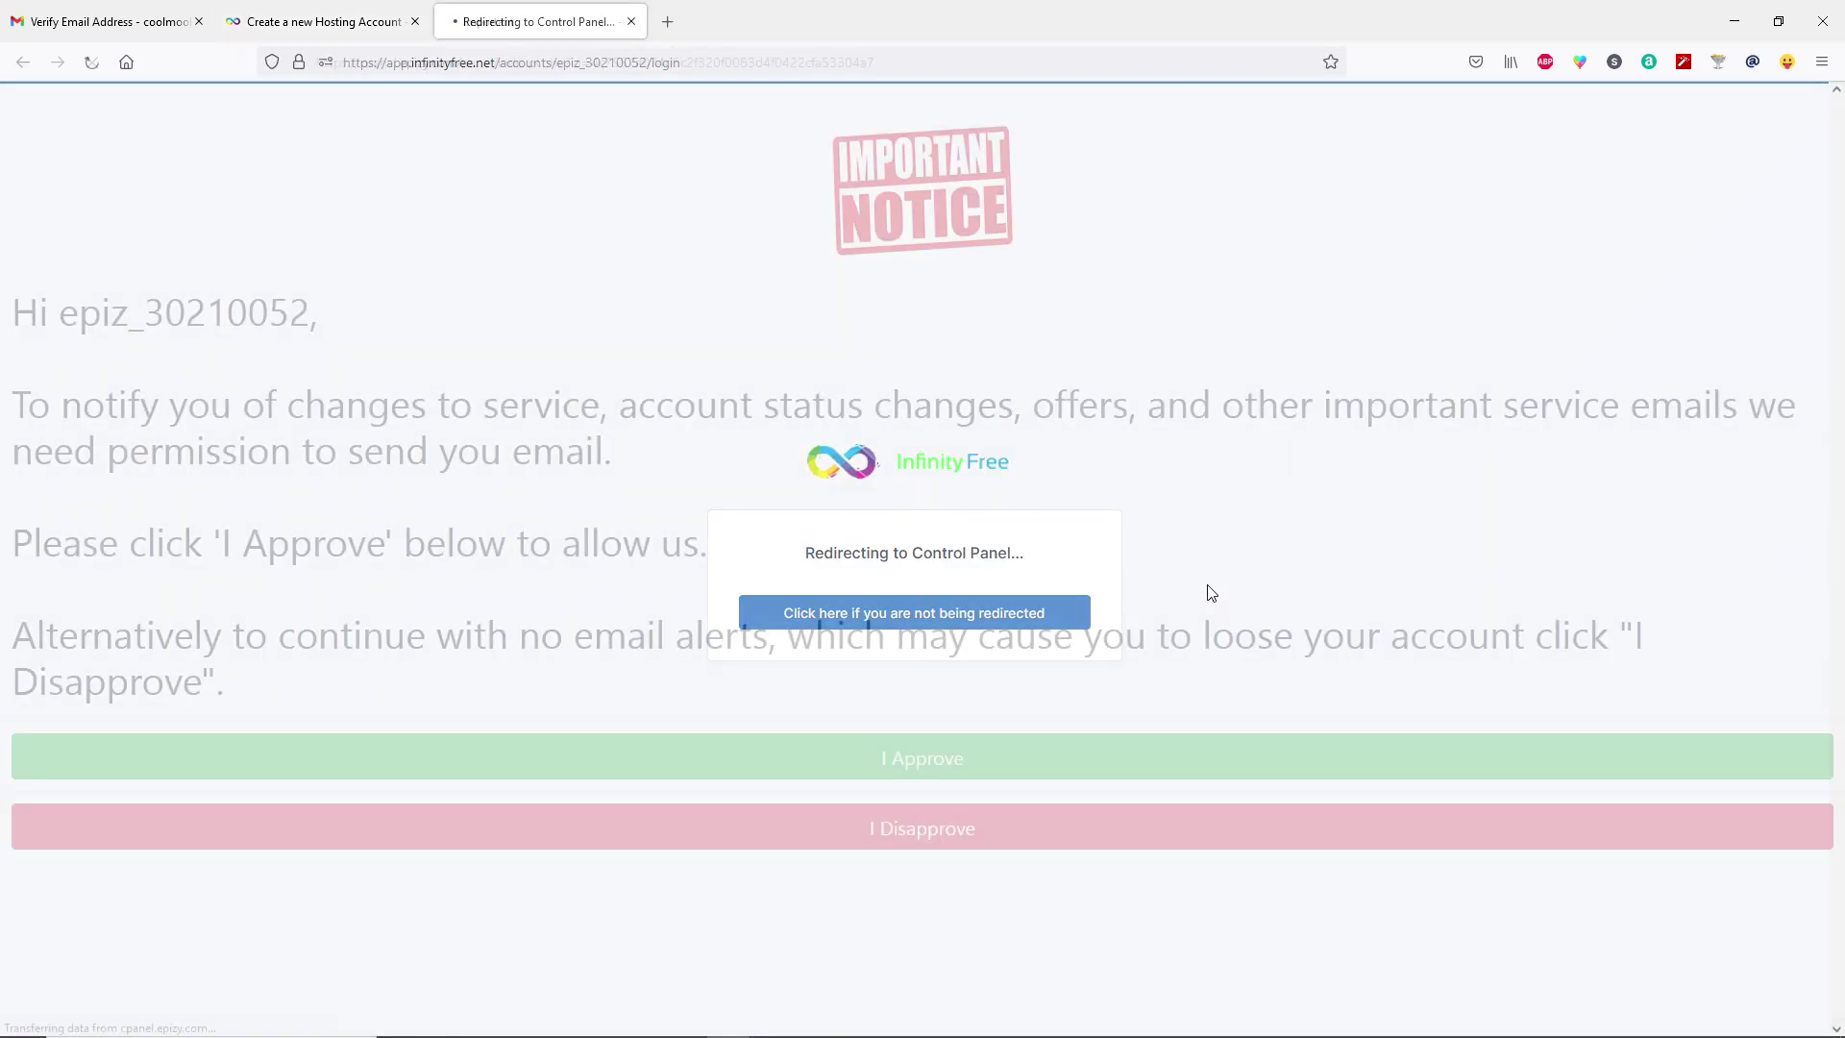
click(876, 758)
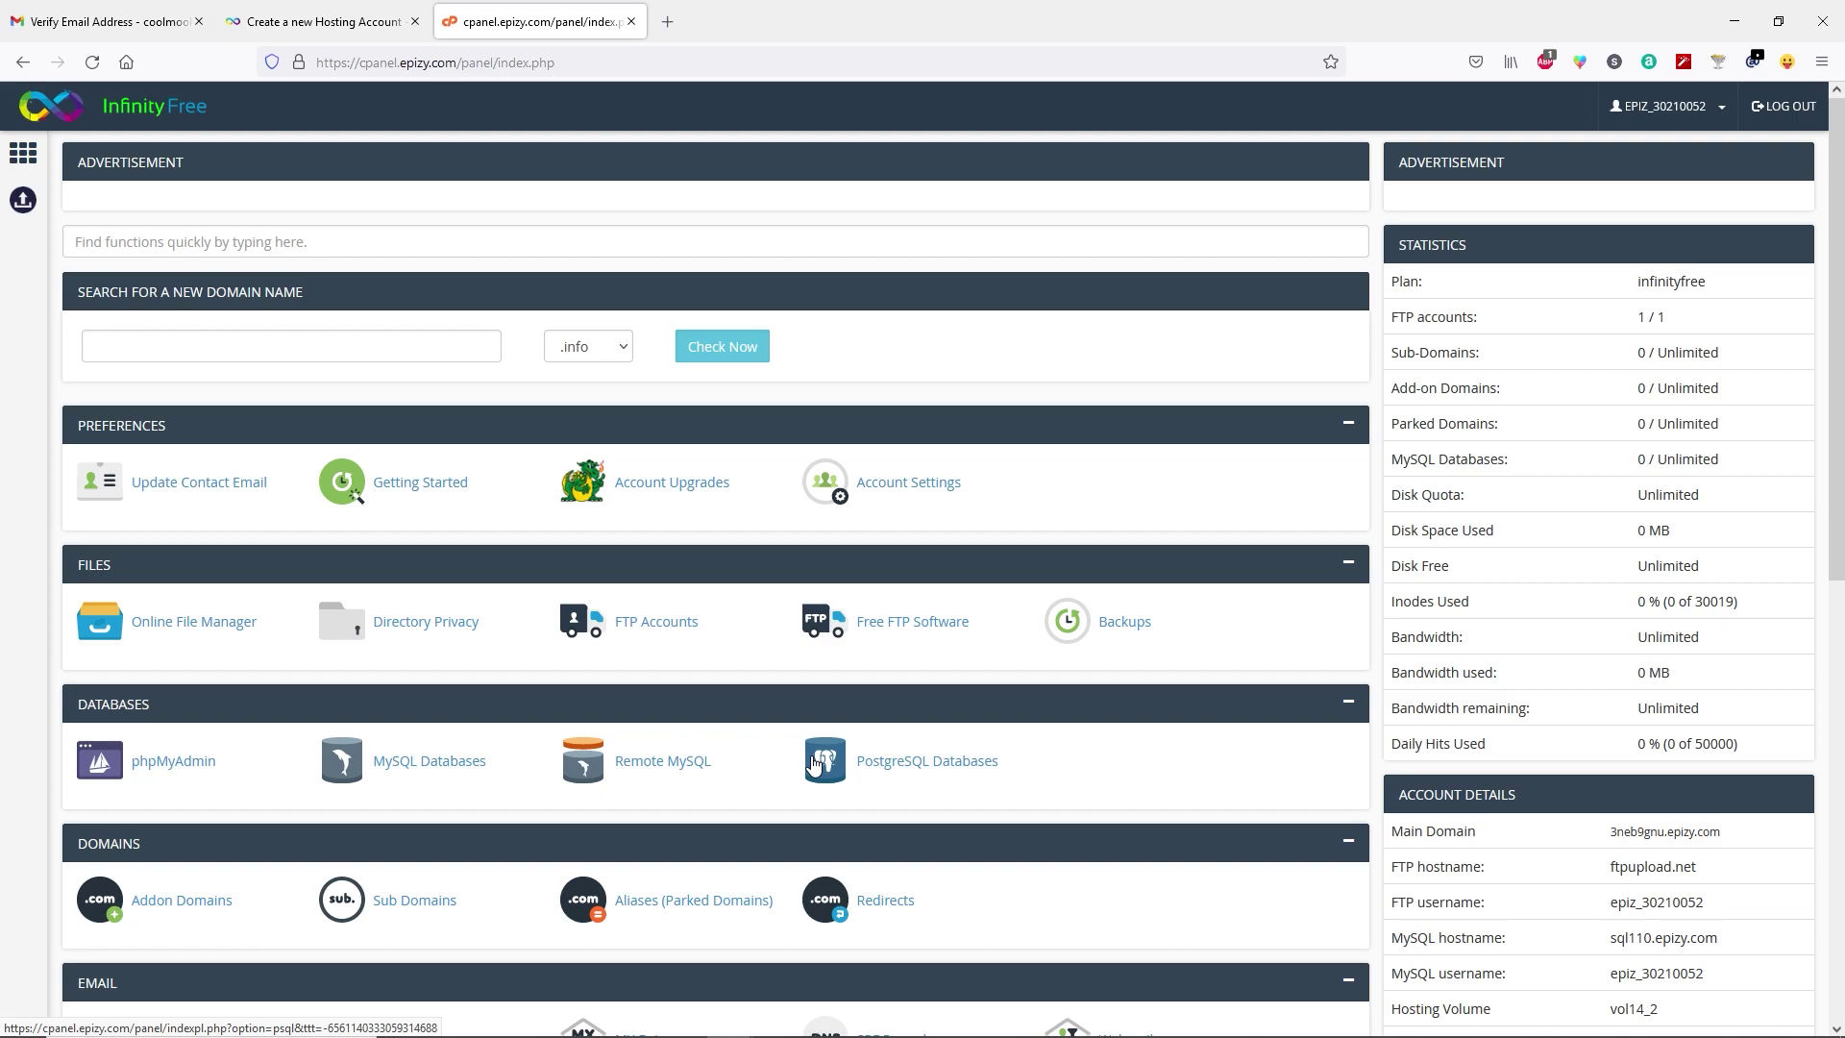
scroll(766, 730, down, 5)
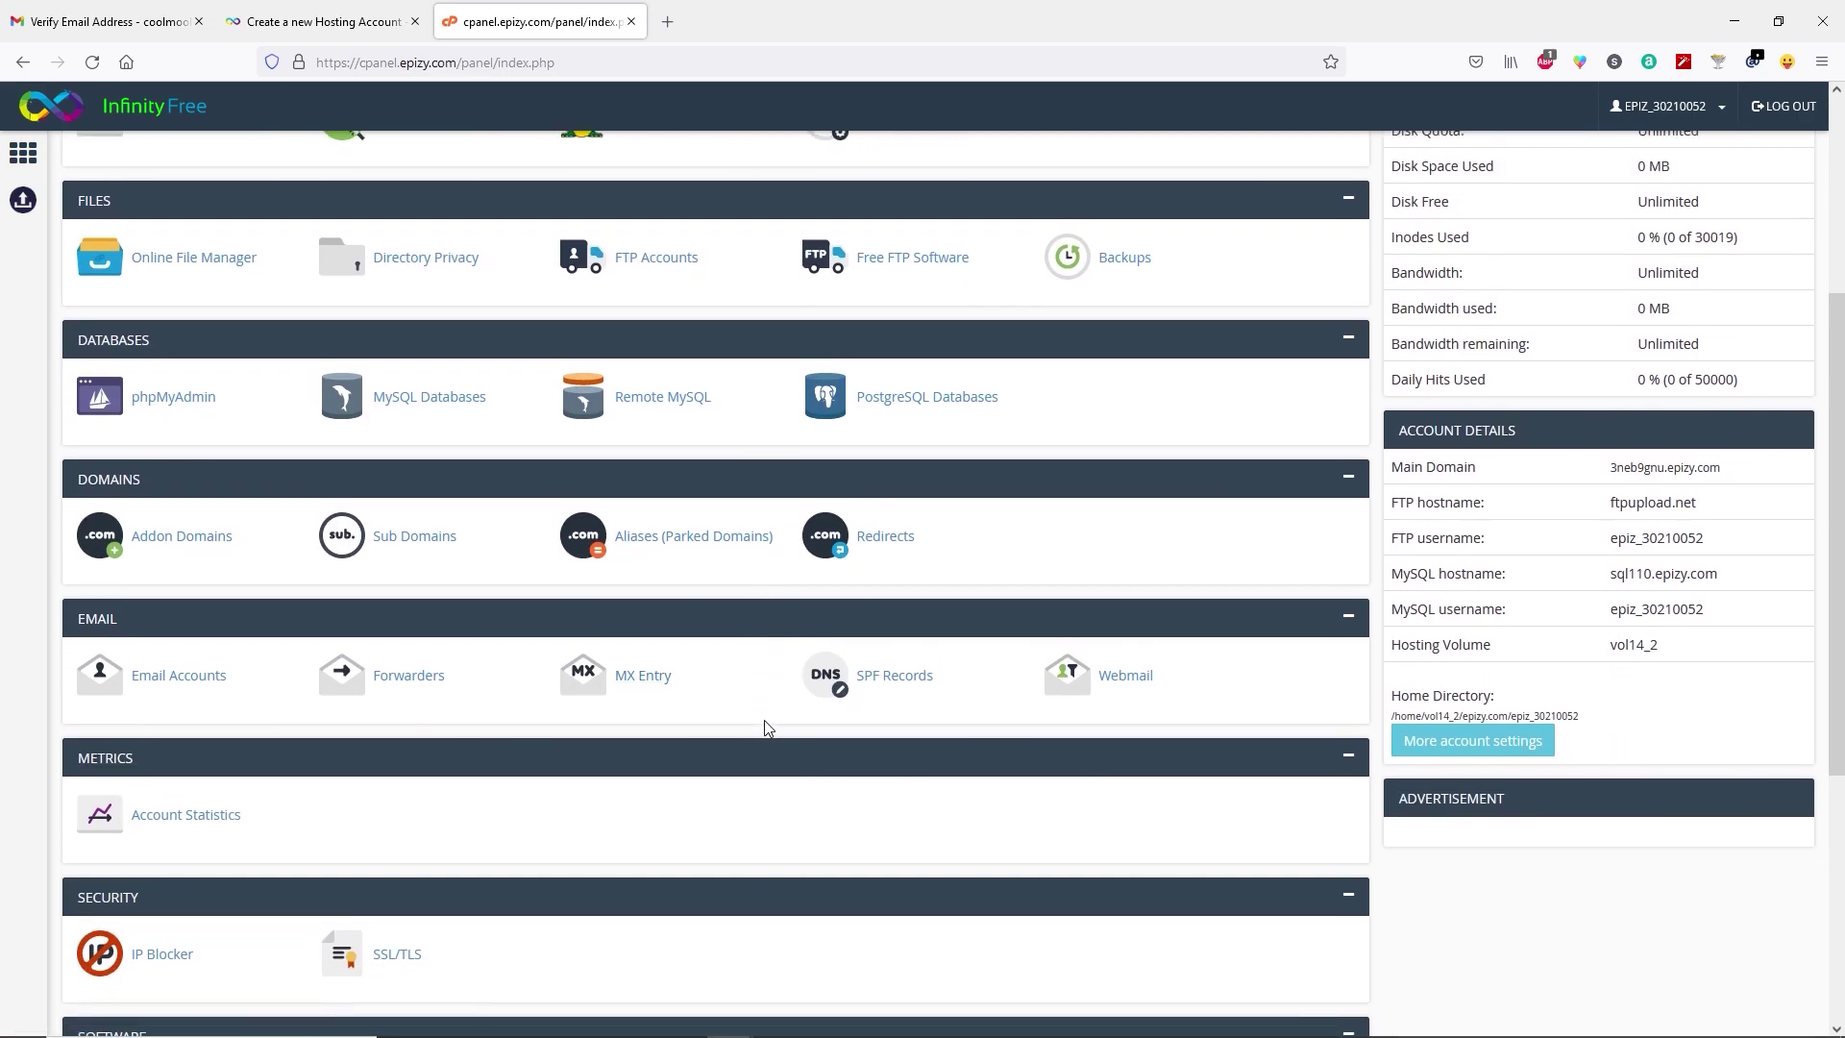
scroll(766, 730, down, 3)
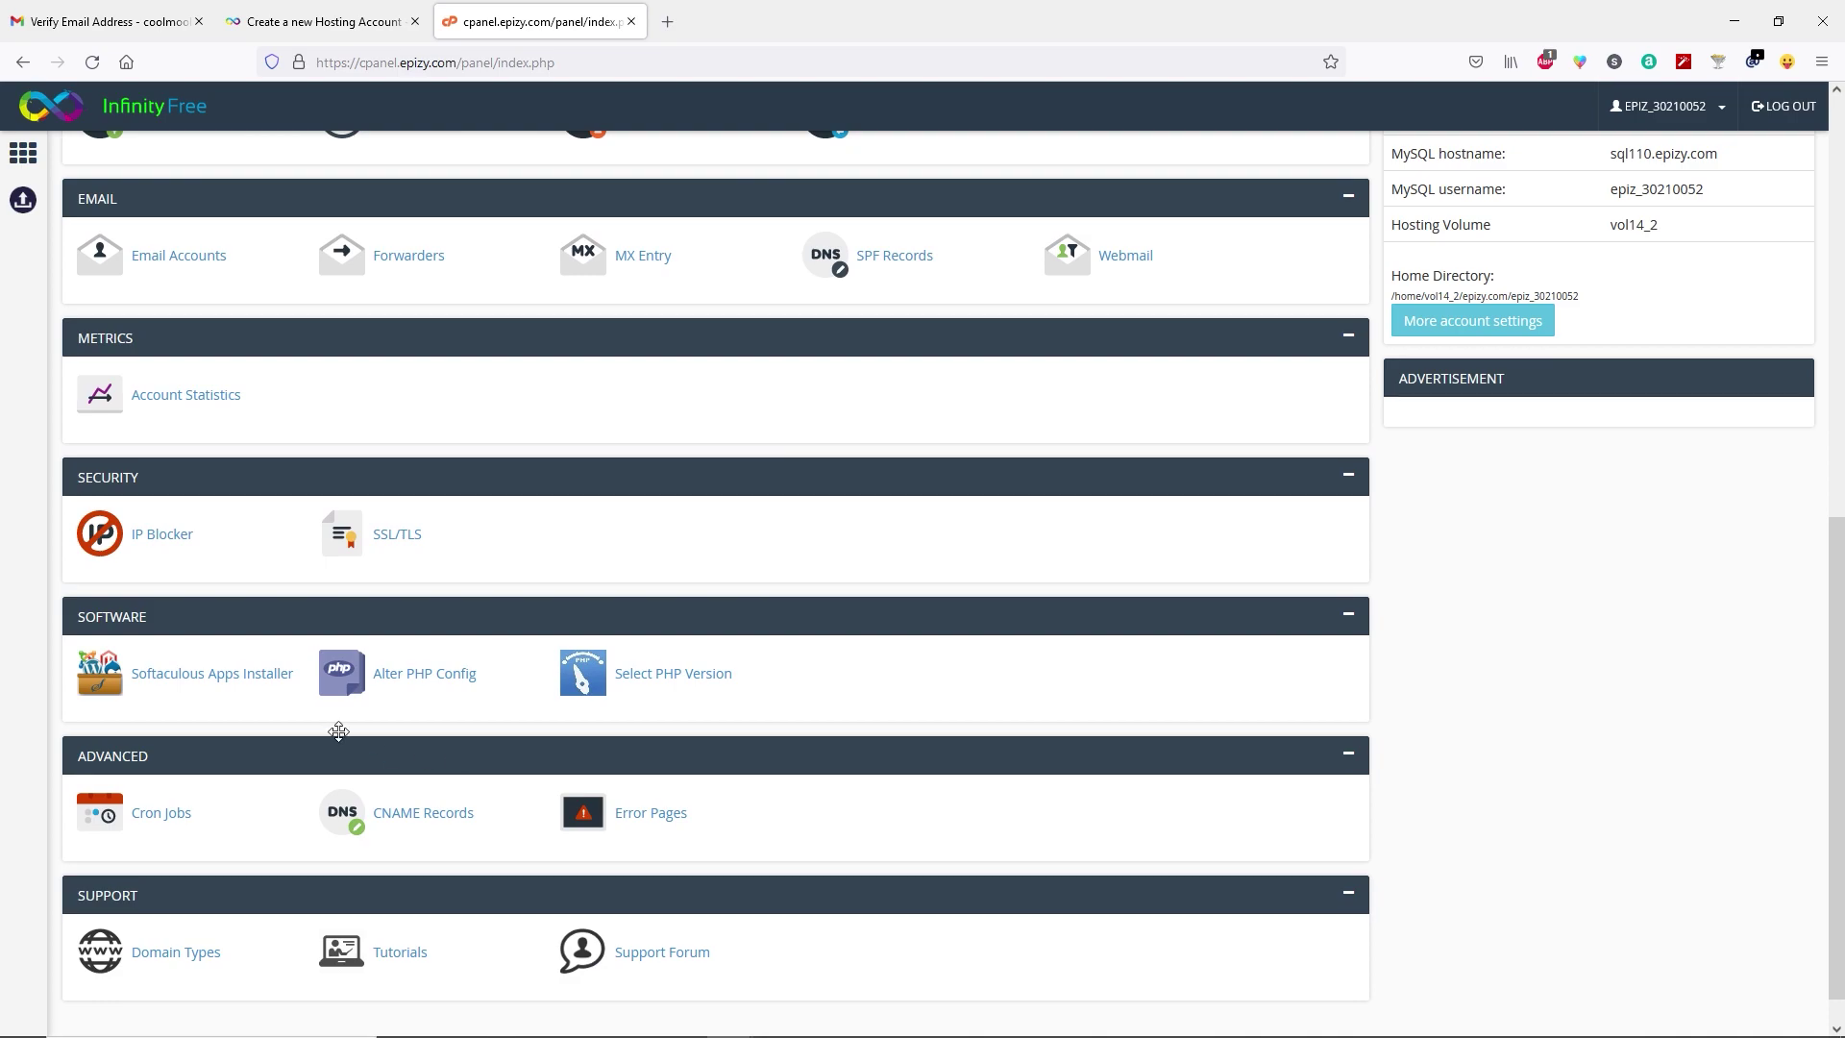
click(251, 682)
Reload past the installer error until Softaculous loads, then start the WordPress install.
drag(50, 141, 367, 144)
click(107, 157)
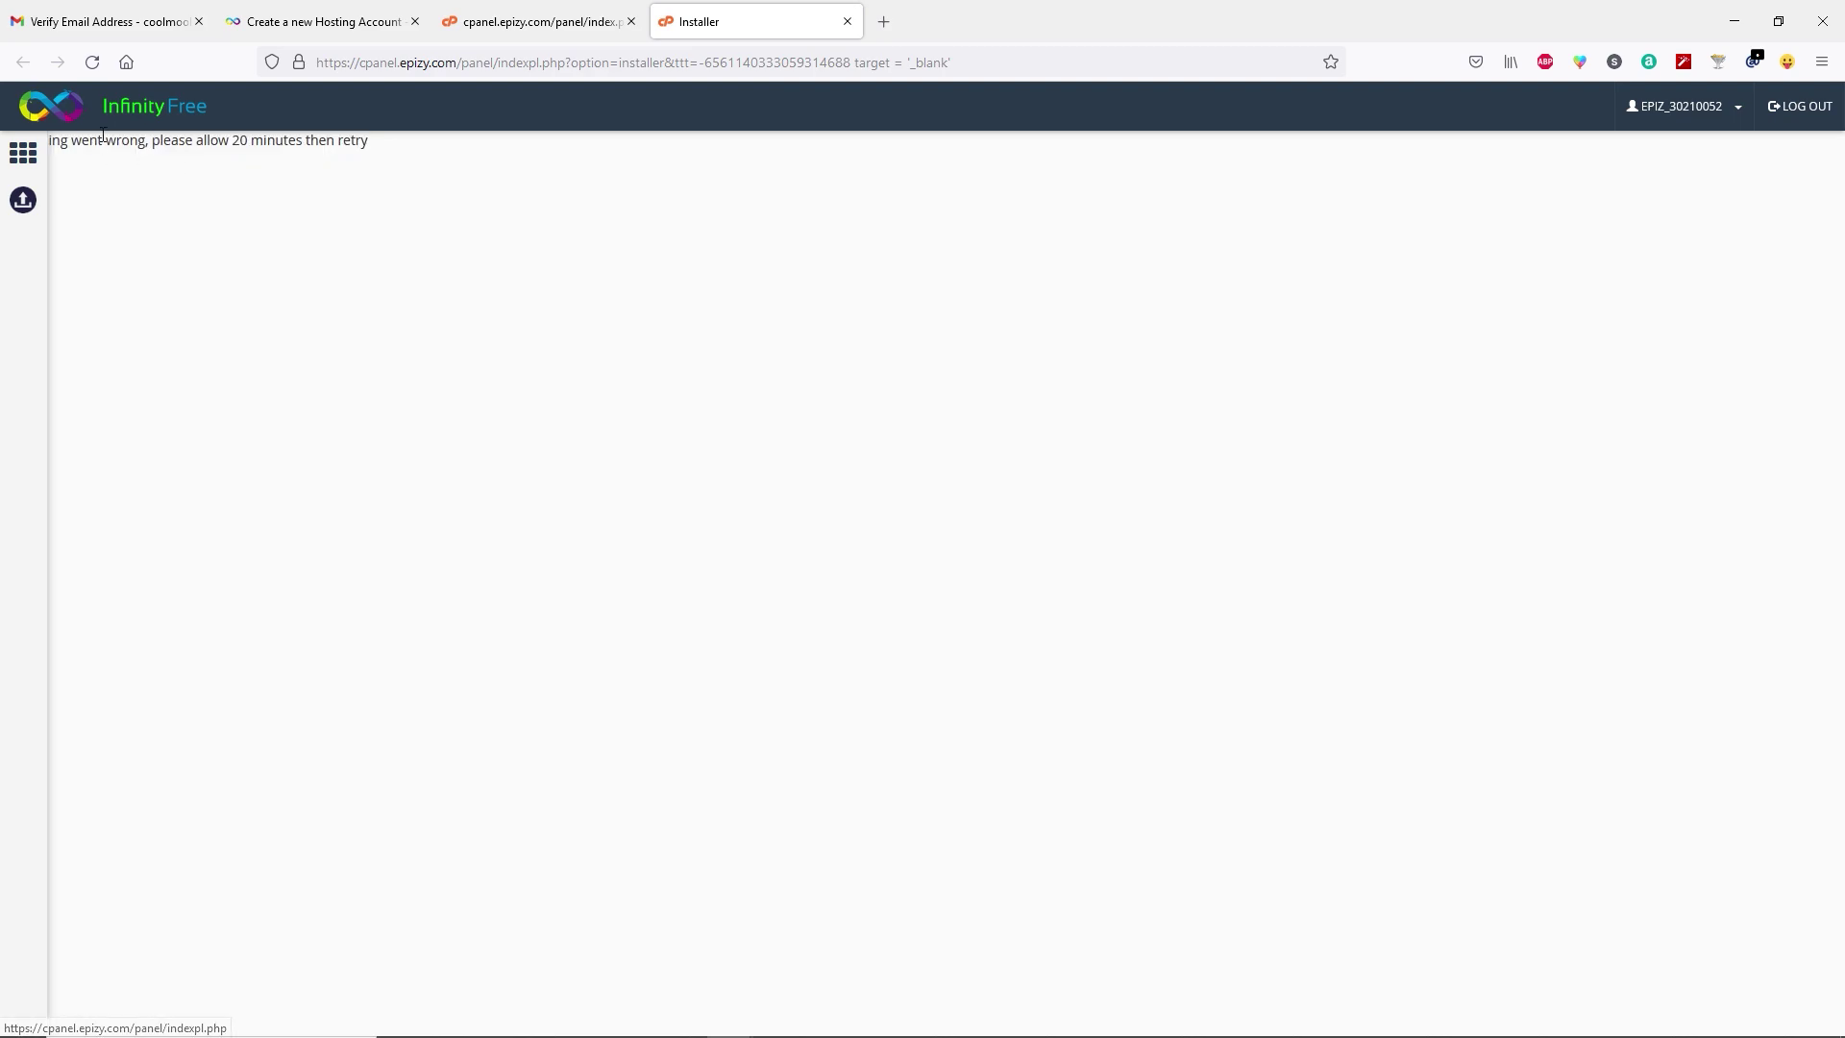
click(92, 64)
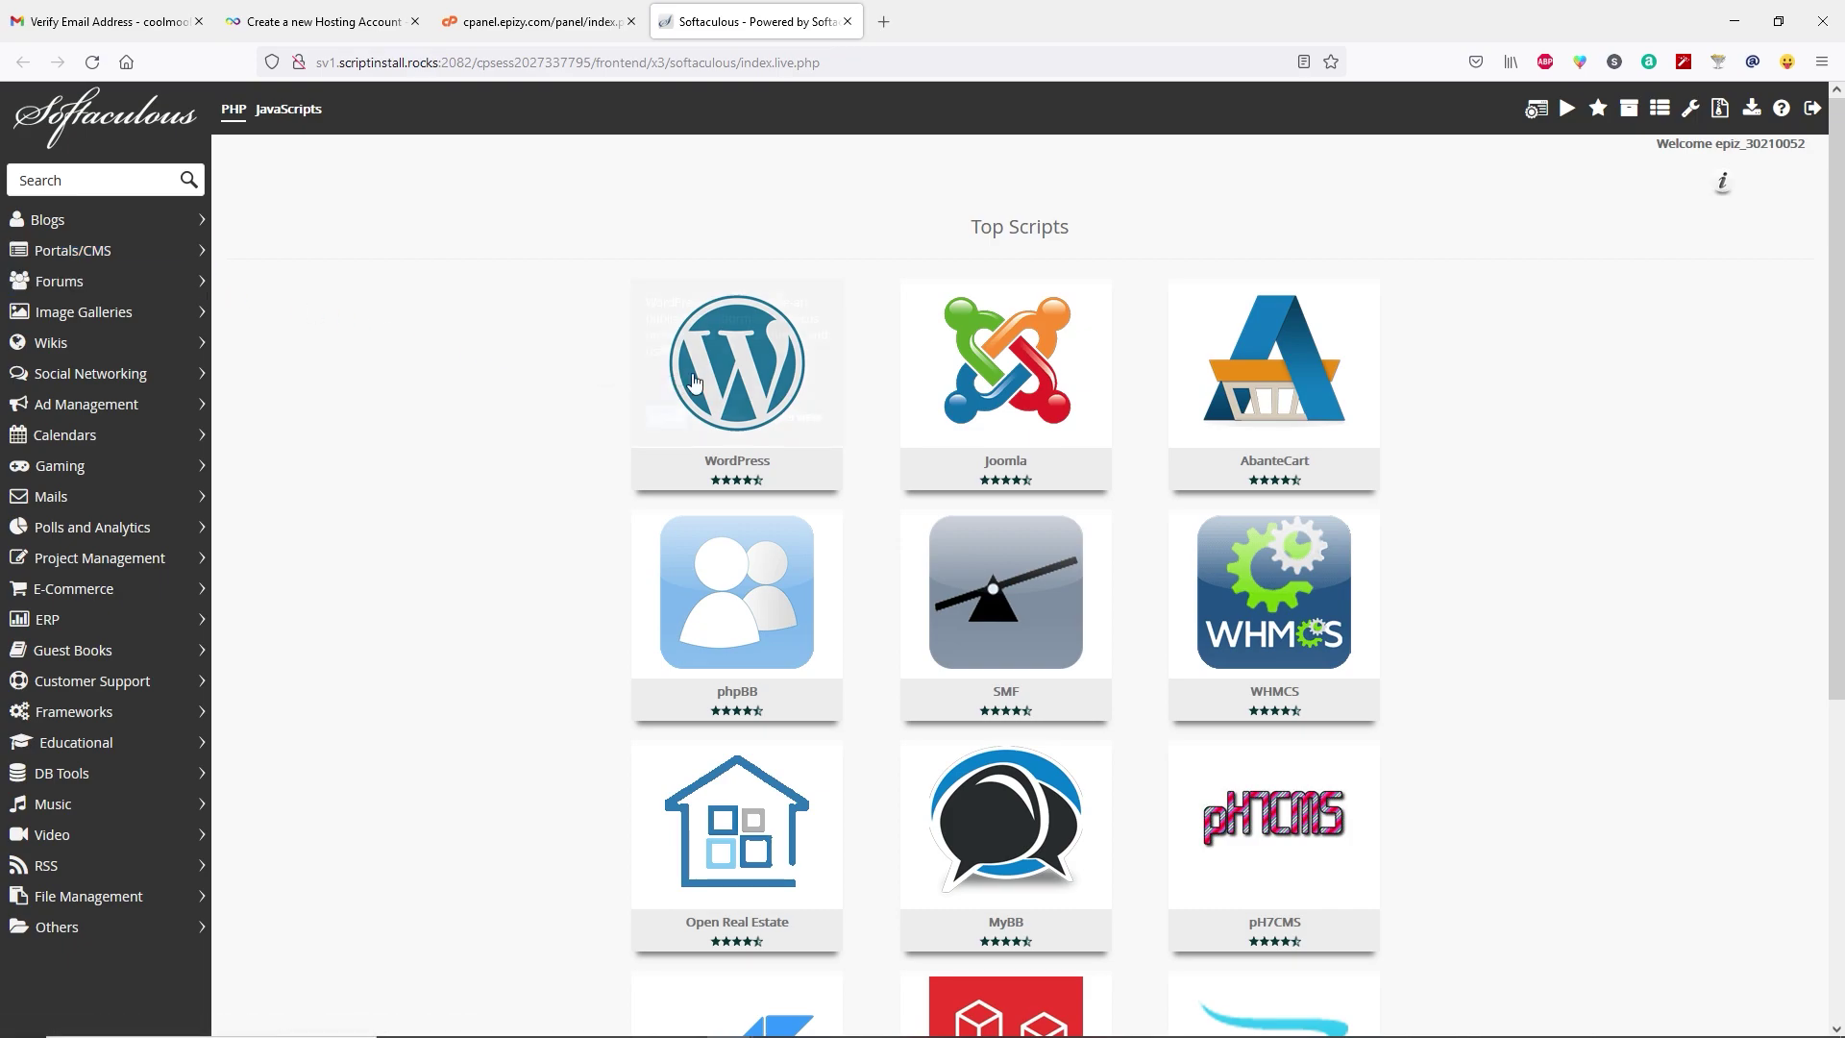
mouse_move(747, 381)
click(677, 417)
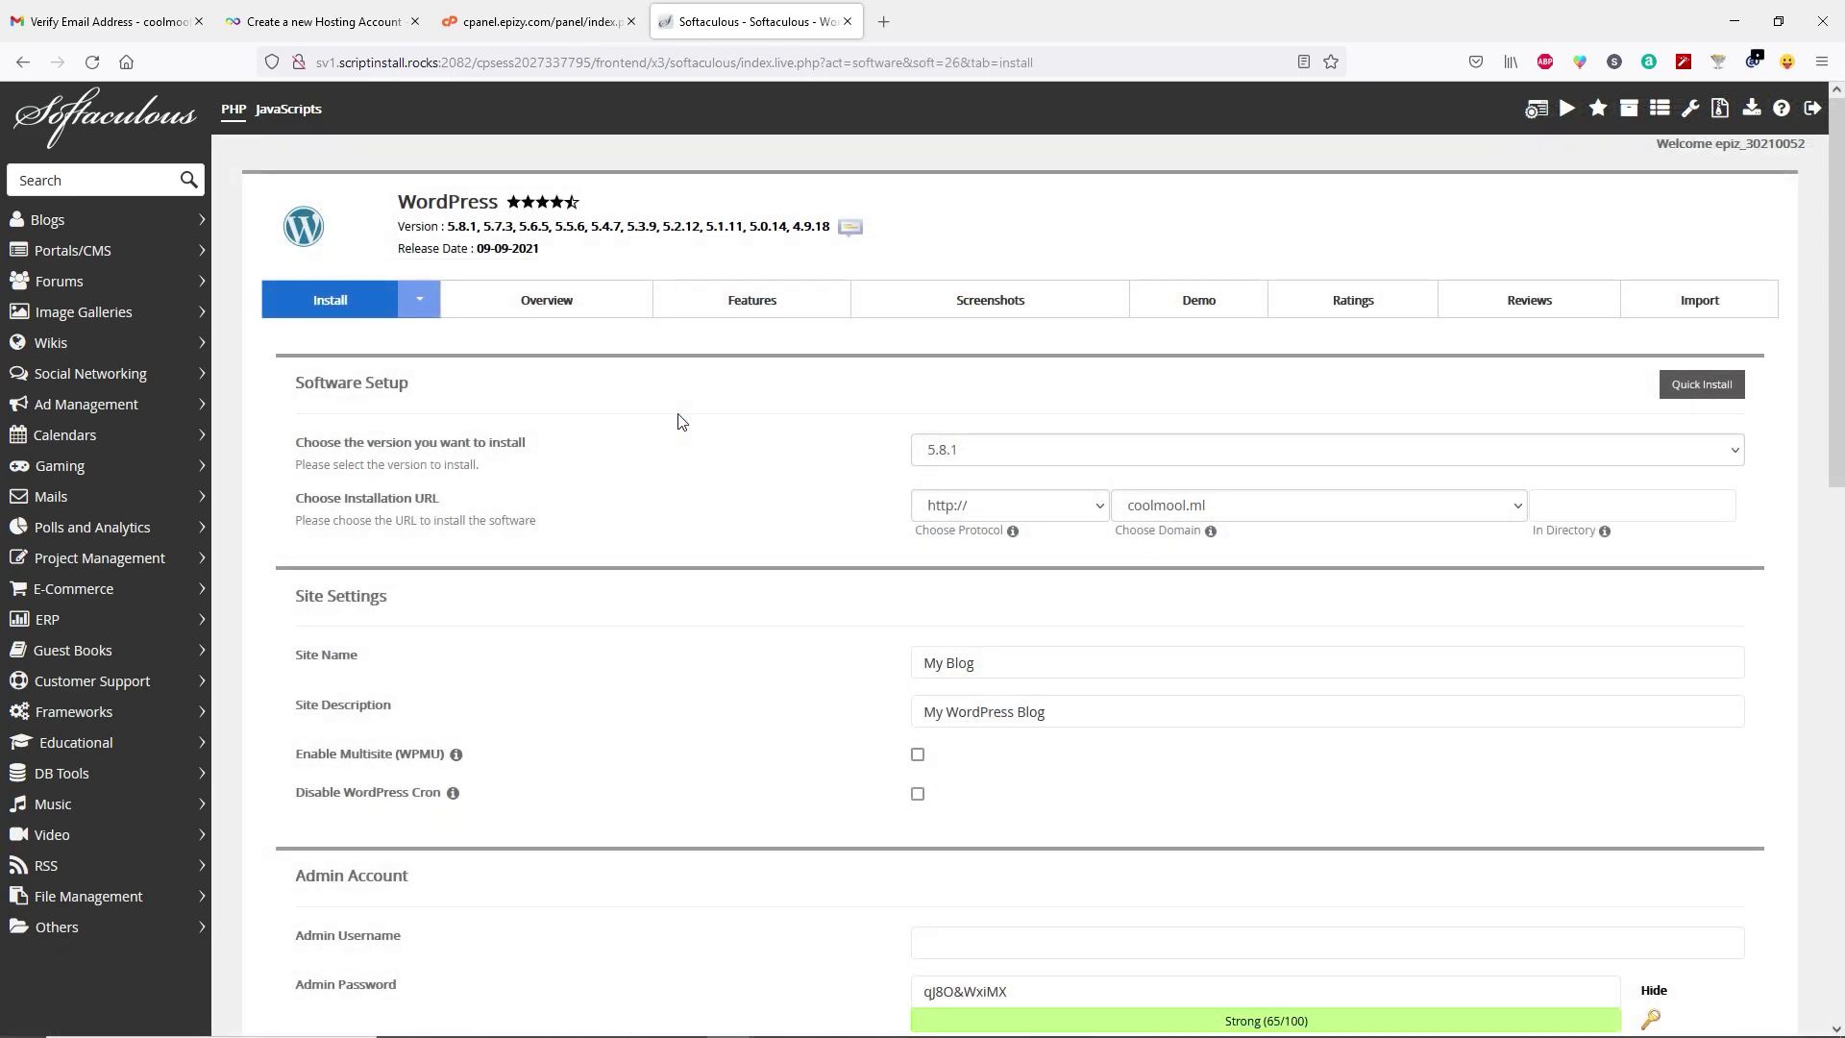
Set the site name to Coolmool and paste in a new site description.
scroll(677, 421, down, 3)
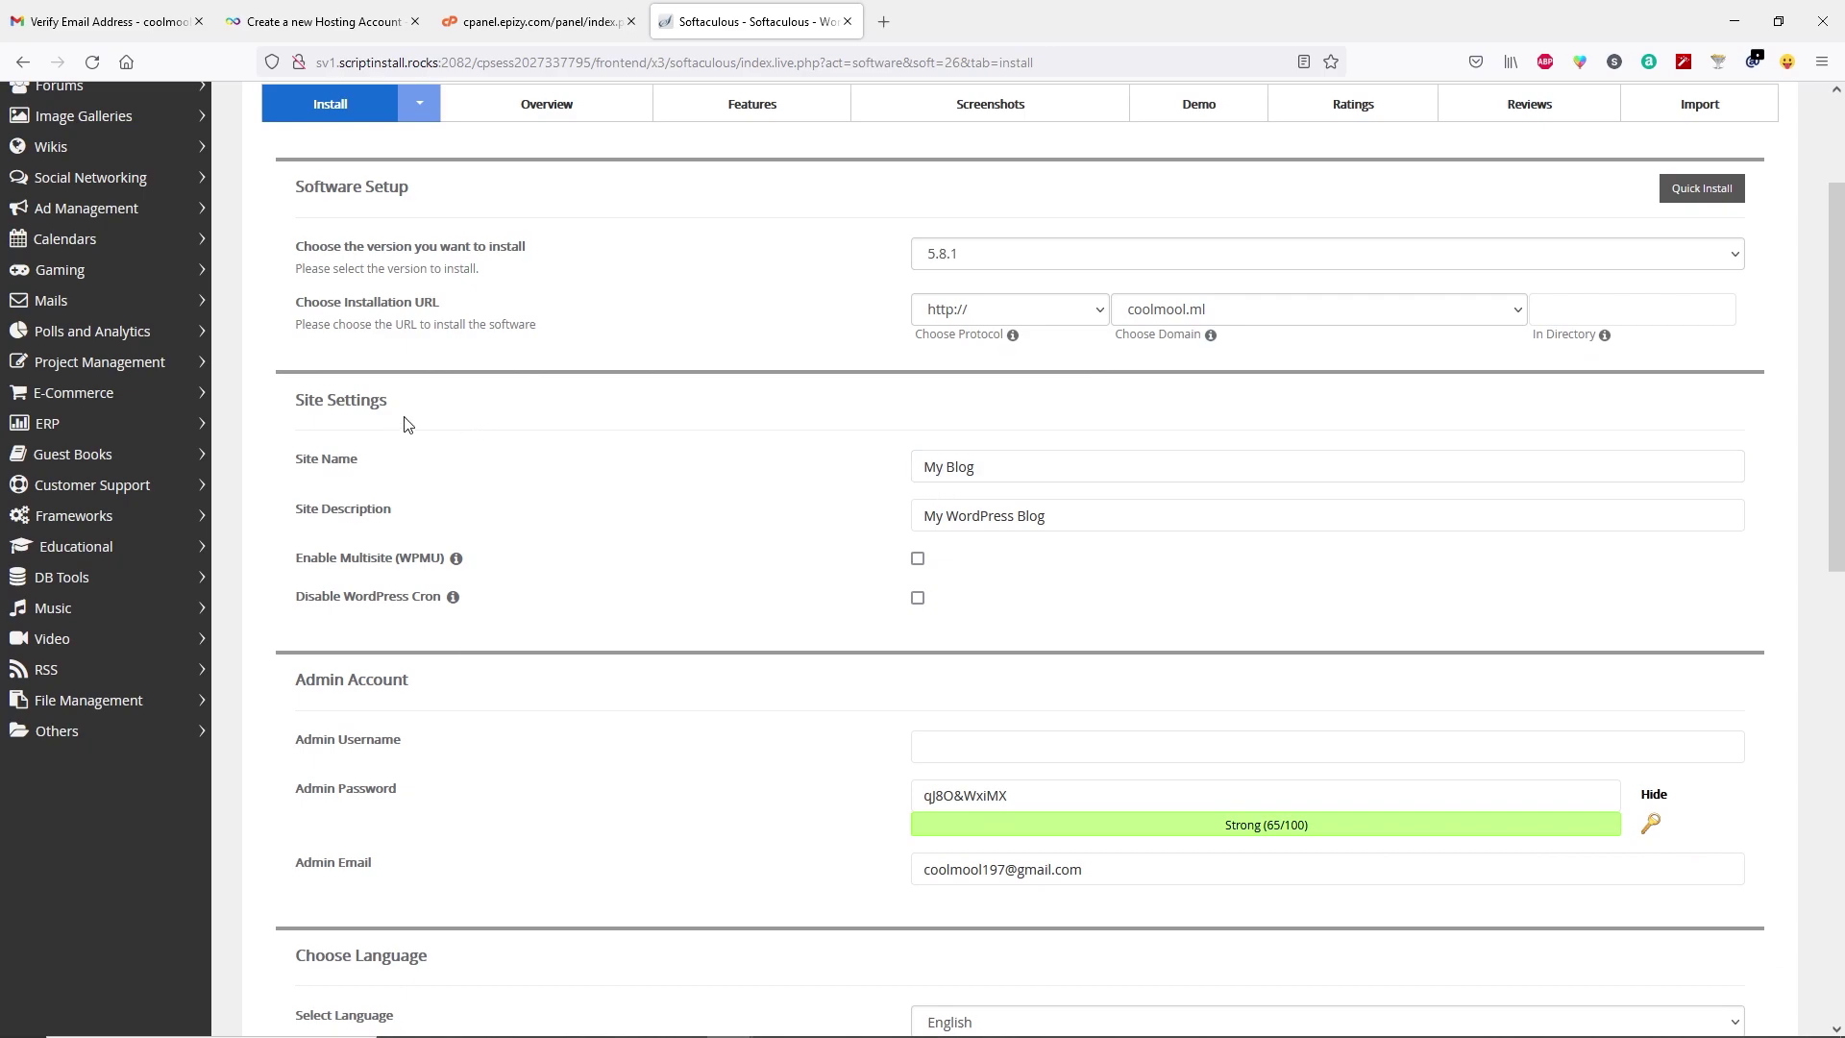
drag(982, 466, 914, 467)
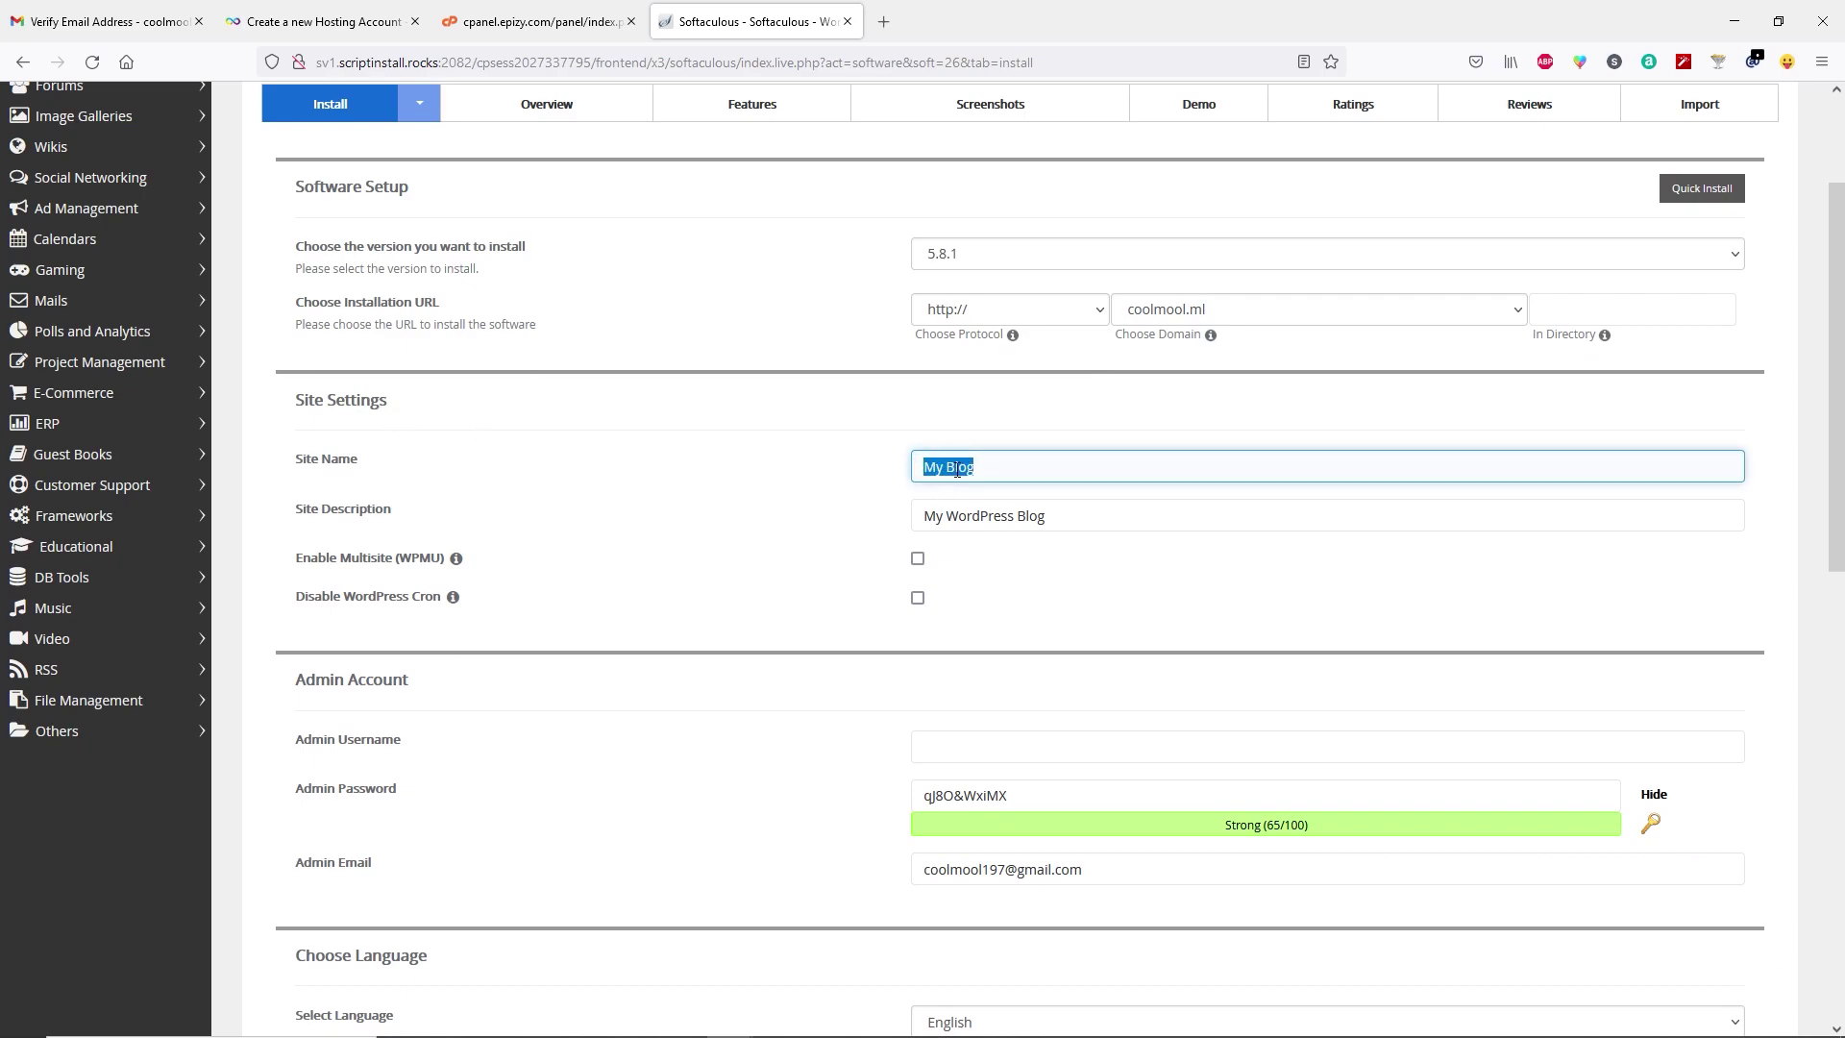
text(Coolmool)
click(1070, 515)
key(ctrl+a)
text(It is just a wordpress site created by RANAsVFX)
Fill in the saved admin username and password, then start the WordPress installation.
scroll(1223, 527, down, 5)
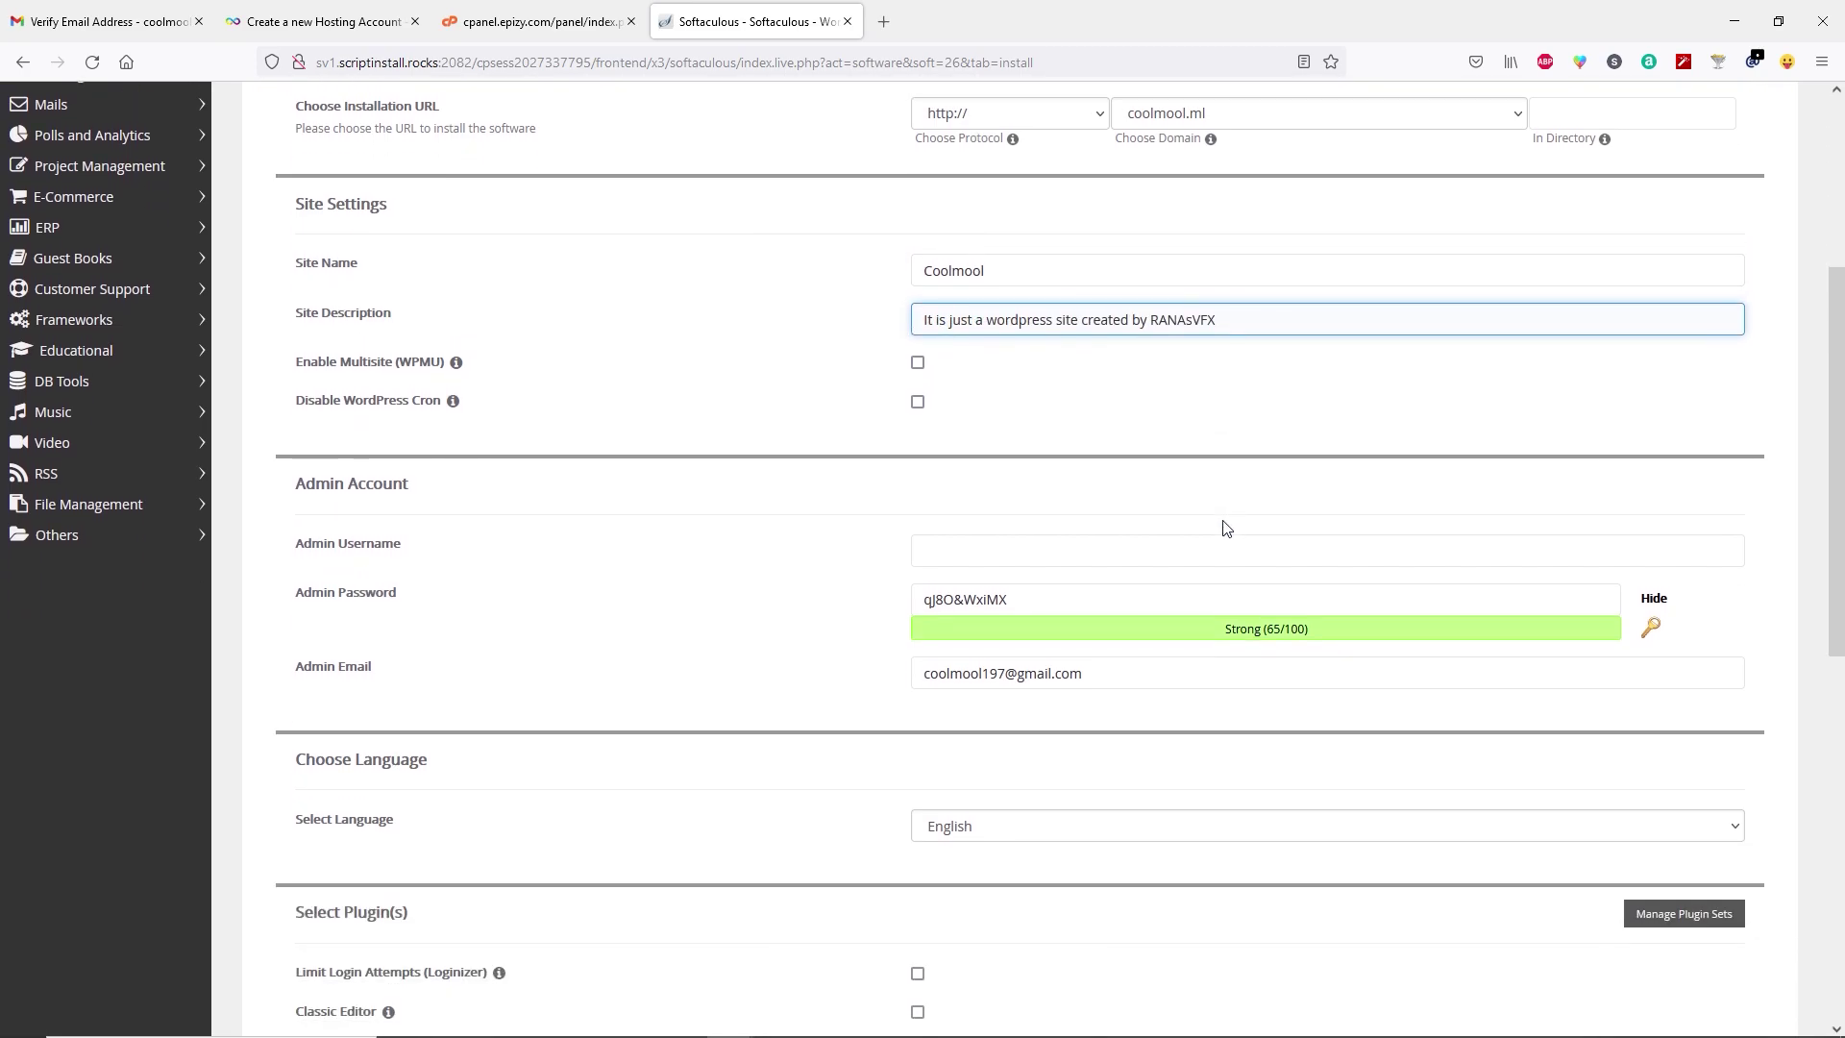
click(333, 462)
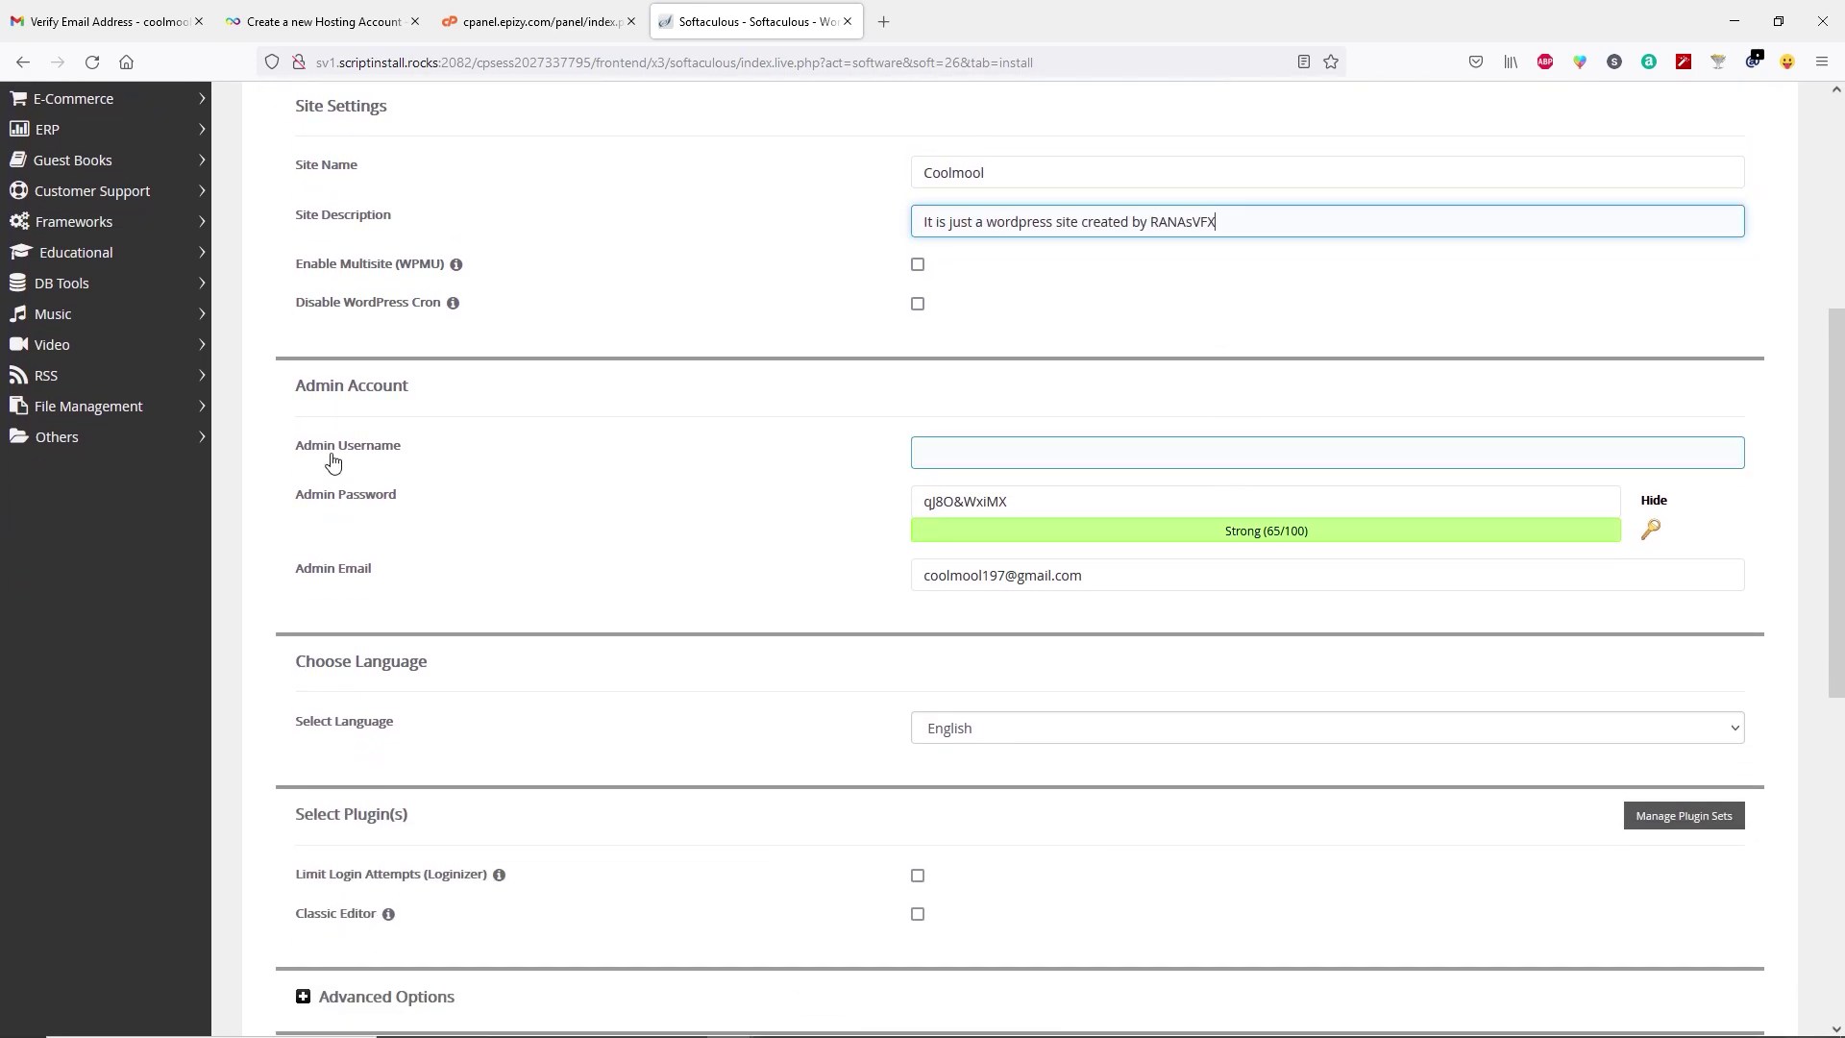
click(939, 443)
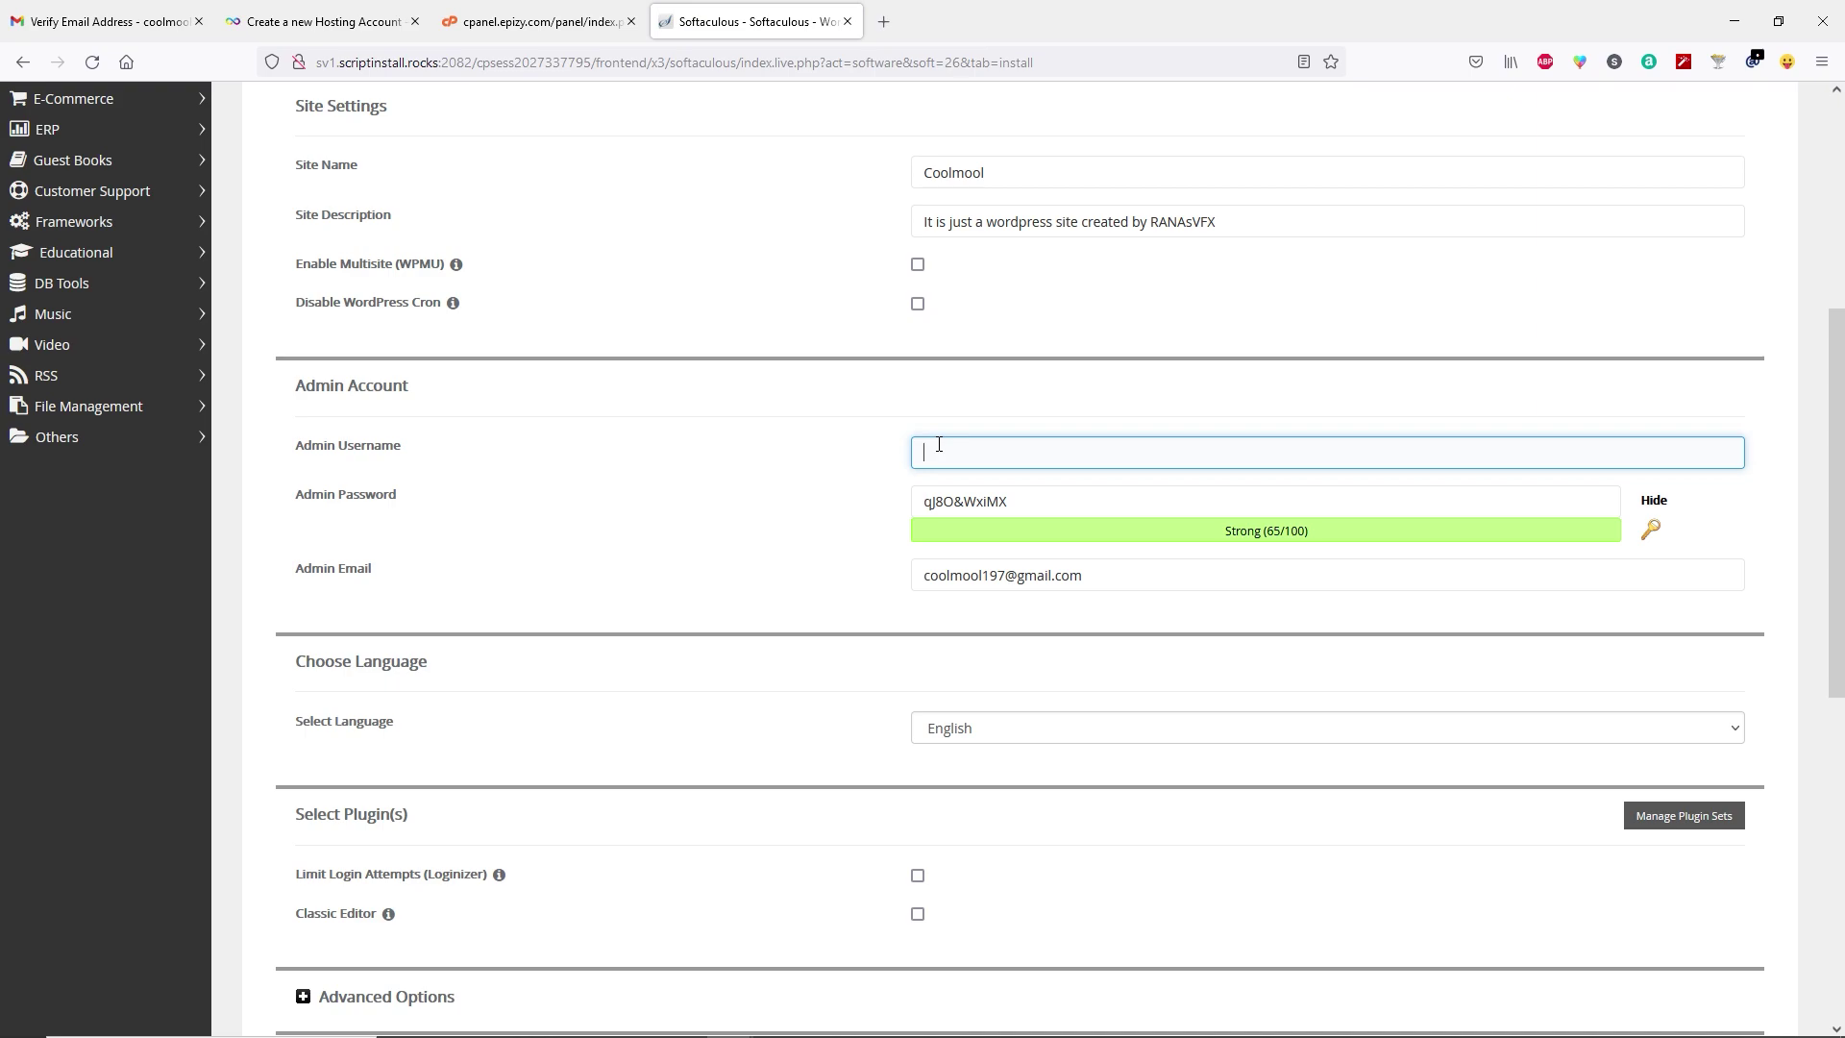
click(920, 500)
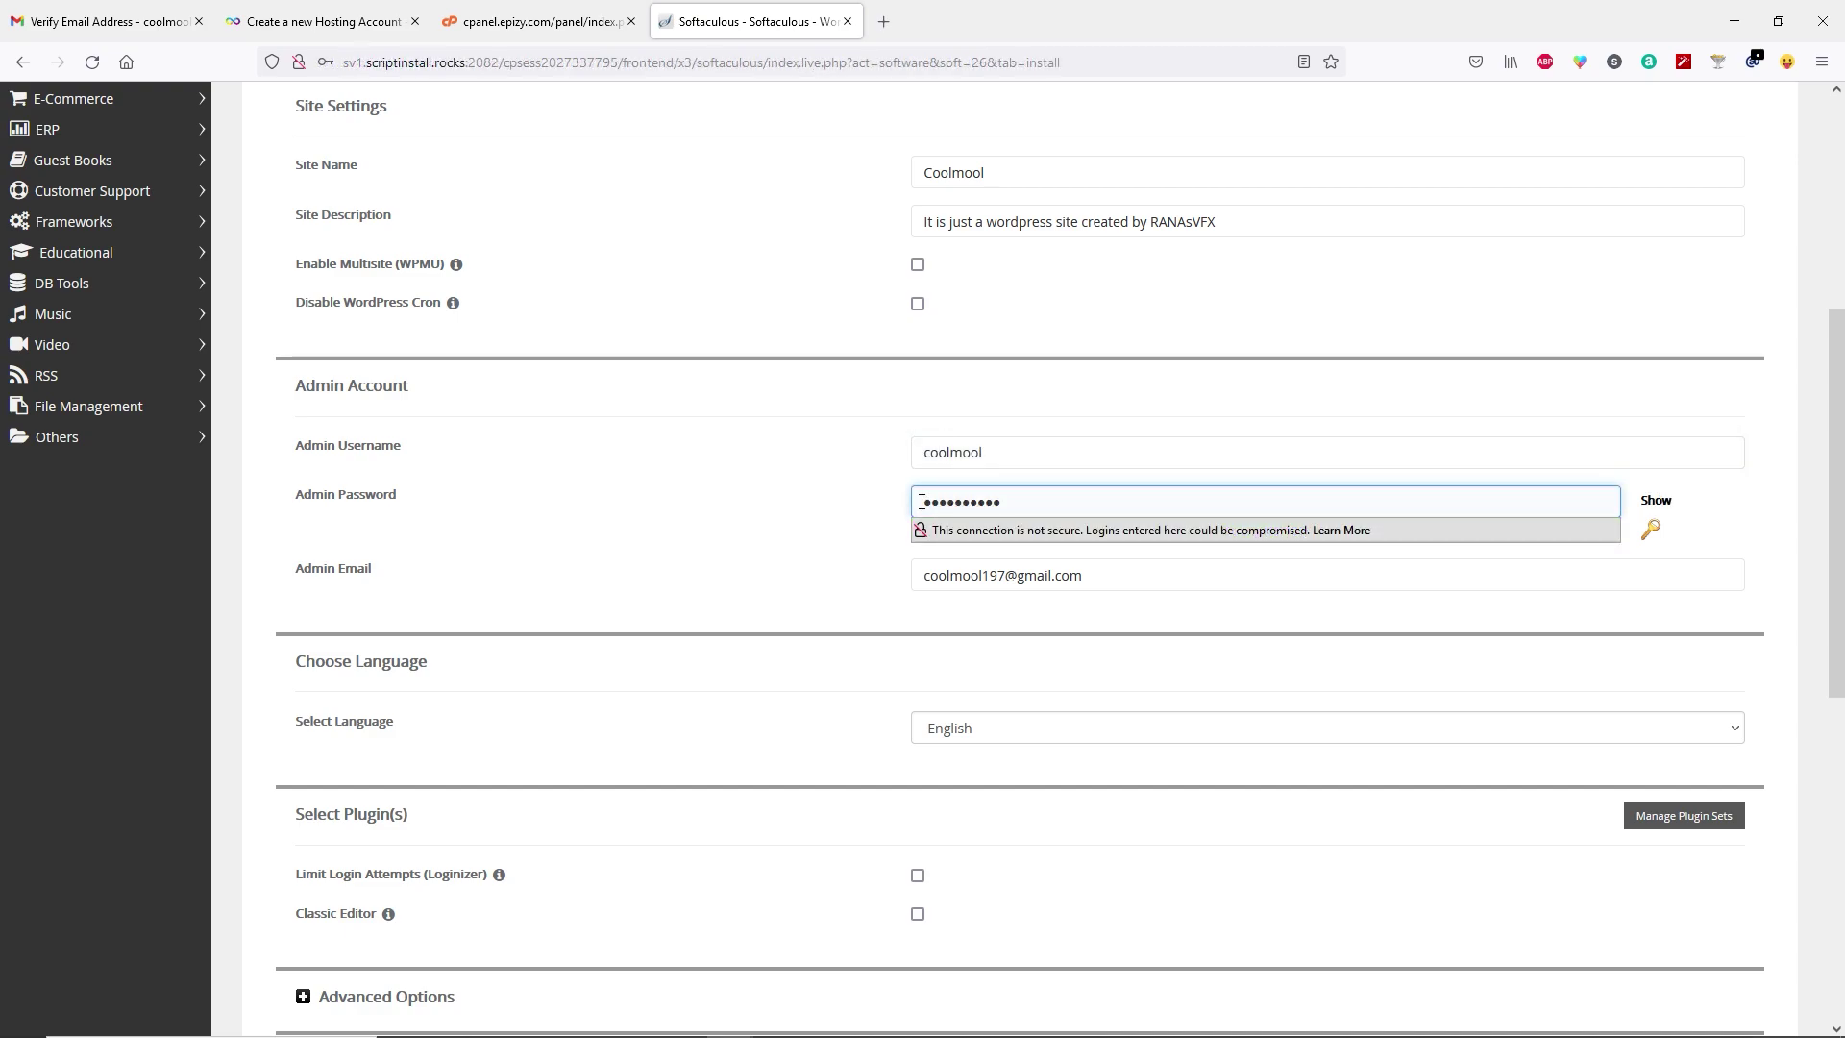
scroll(845, 509, down, 3)
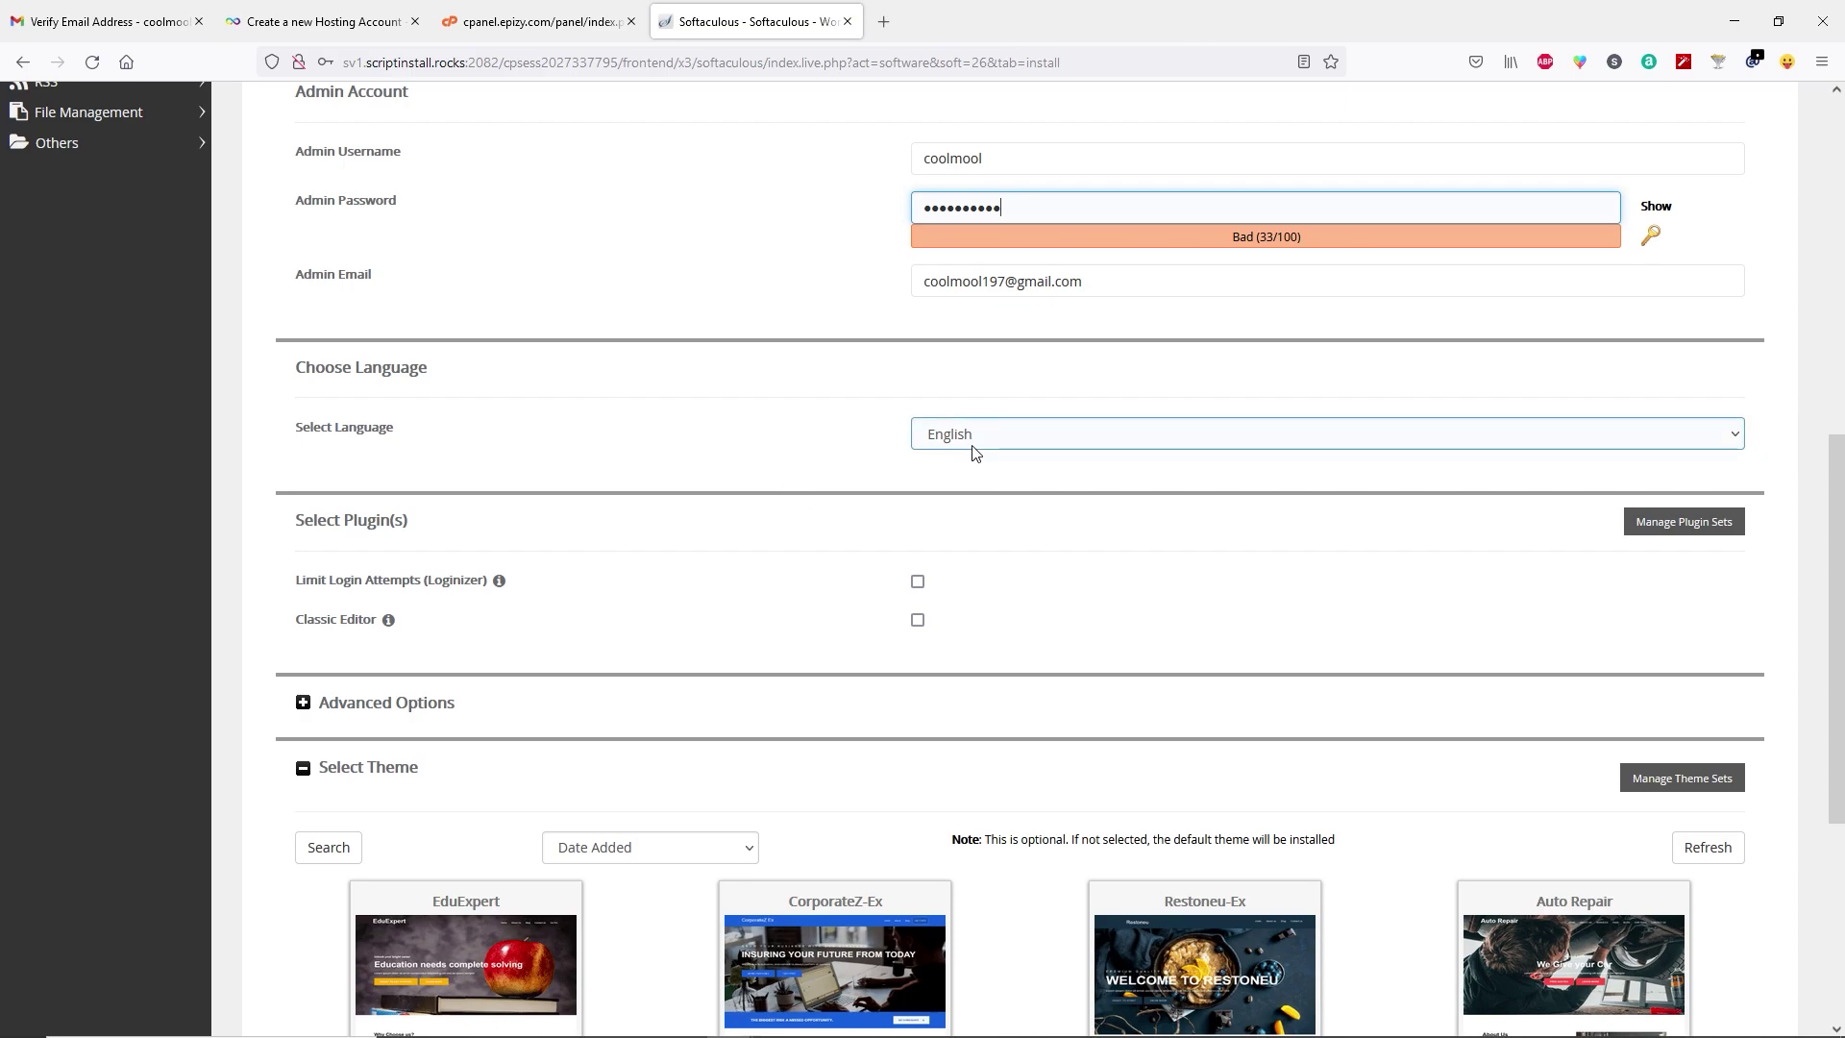
scroll(976, 452, down, 5)
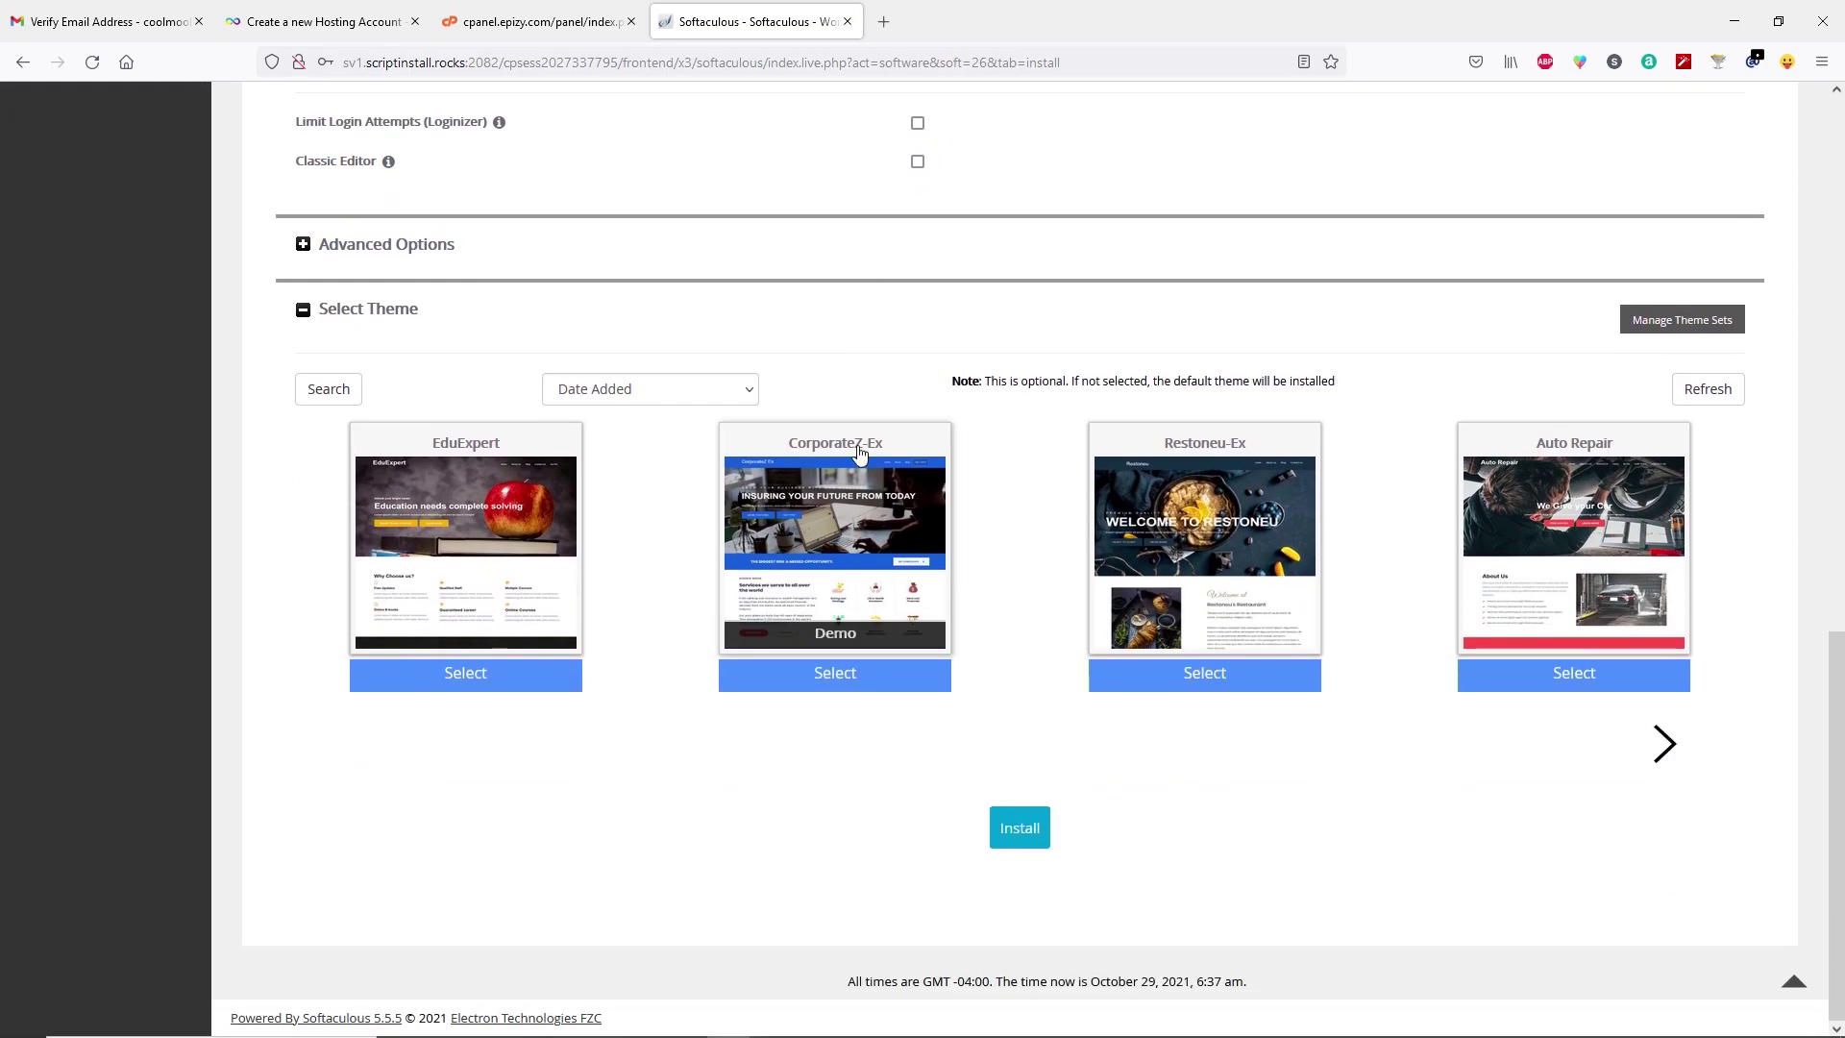
click(1020, 829)
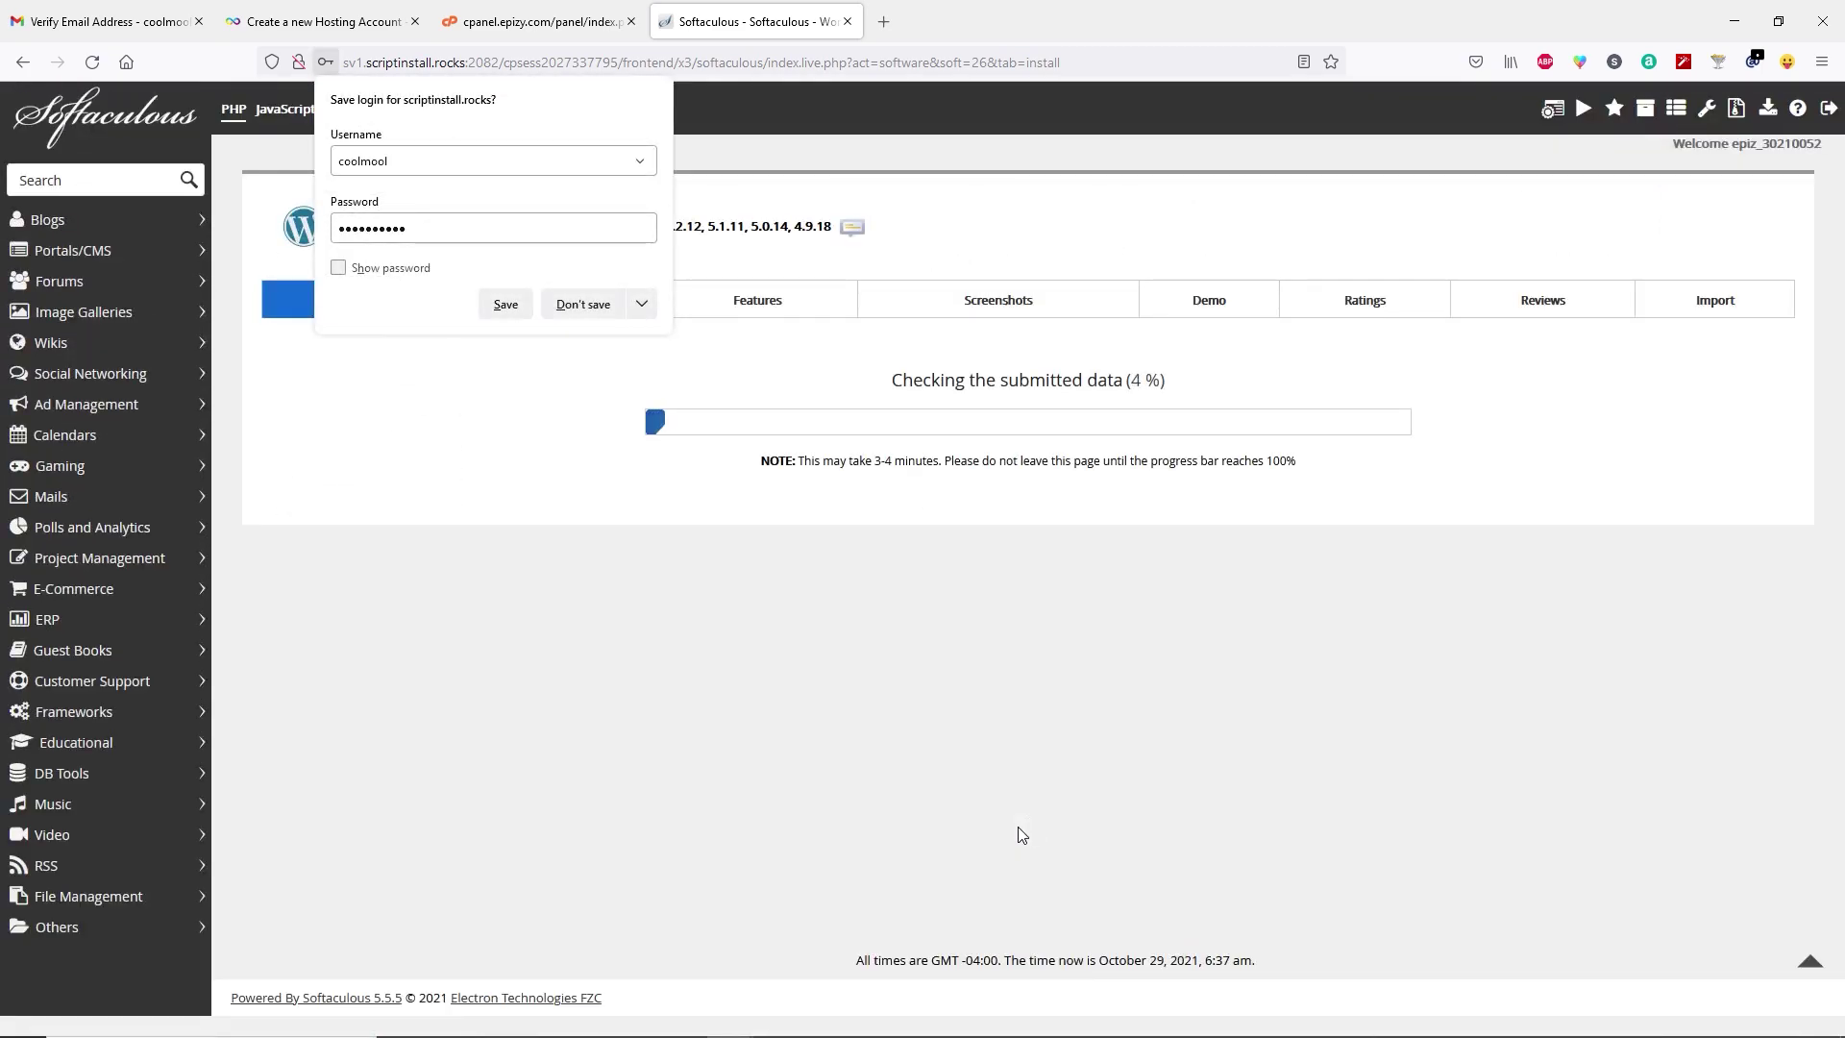
Save the admin login in Firefox while the installation completes.
click(508, 315)
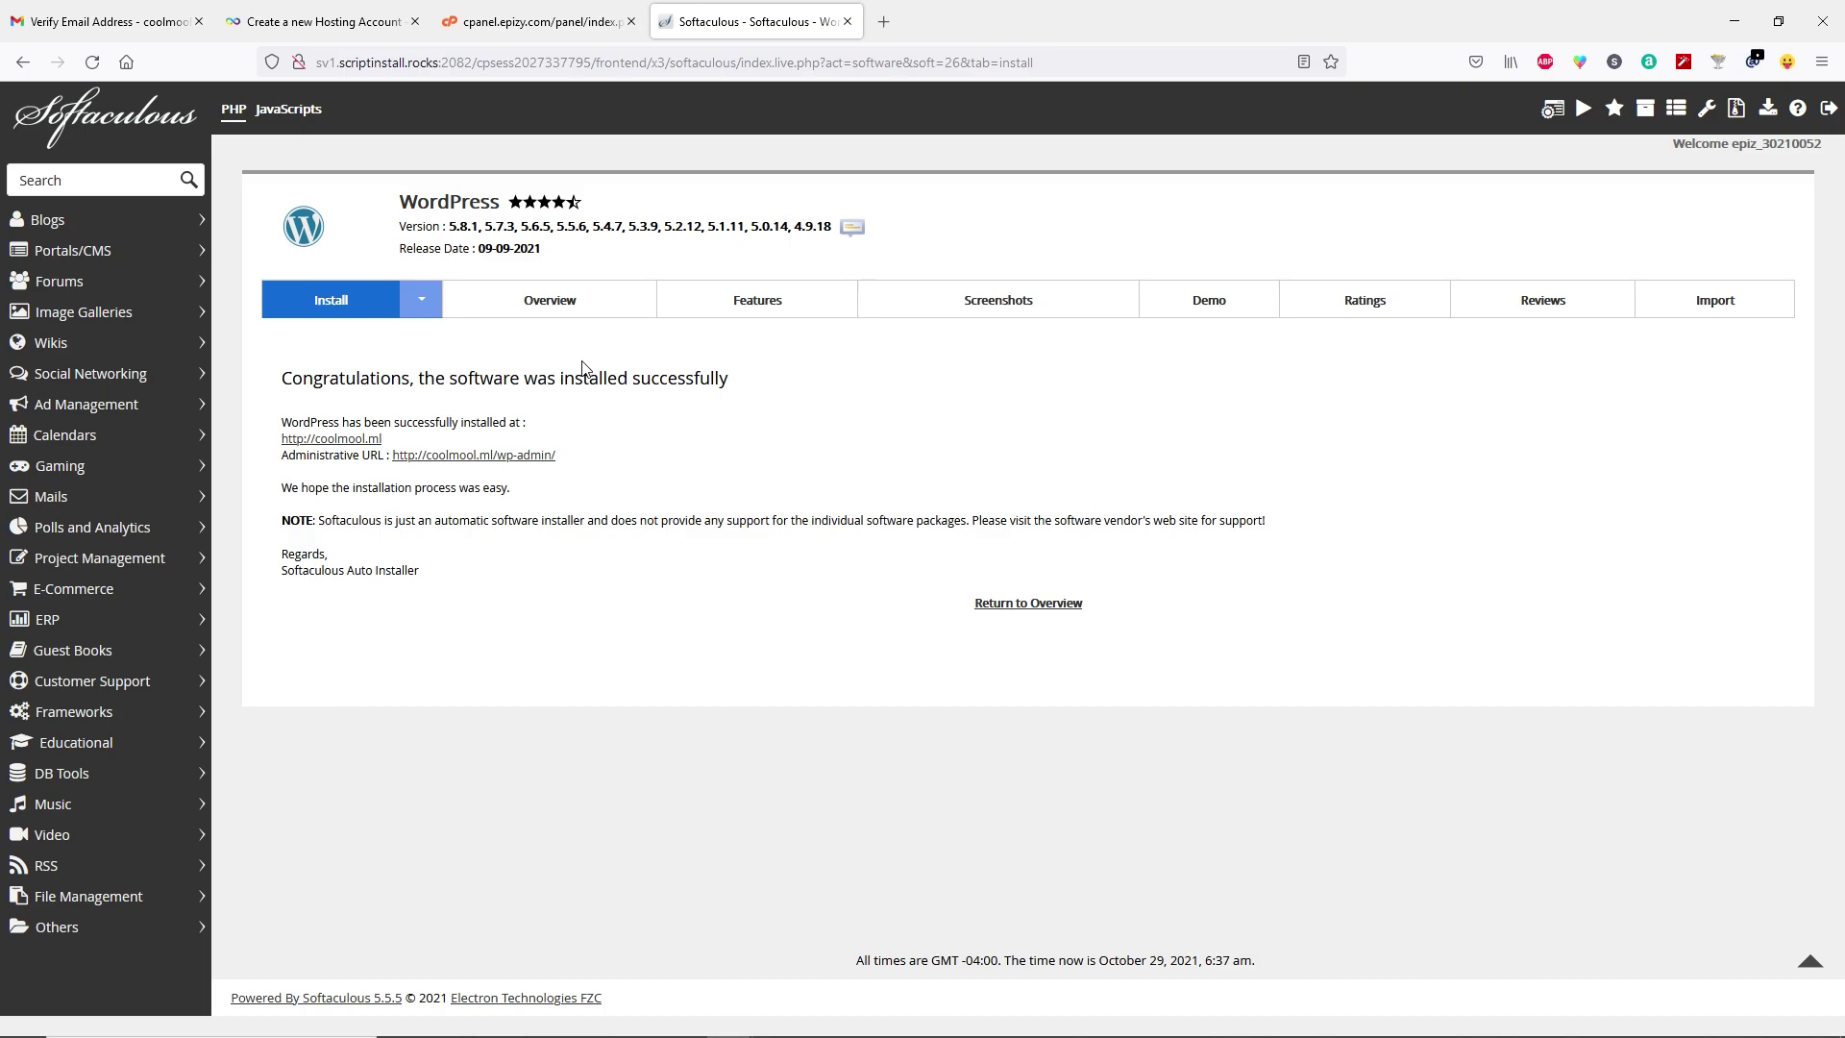
right_click(339, 443)
click(385, 461)
click(941, 23)
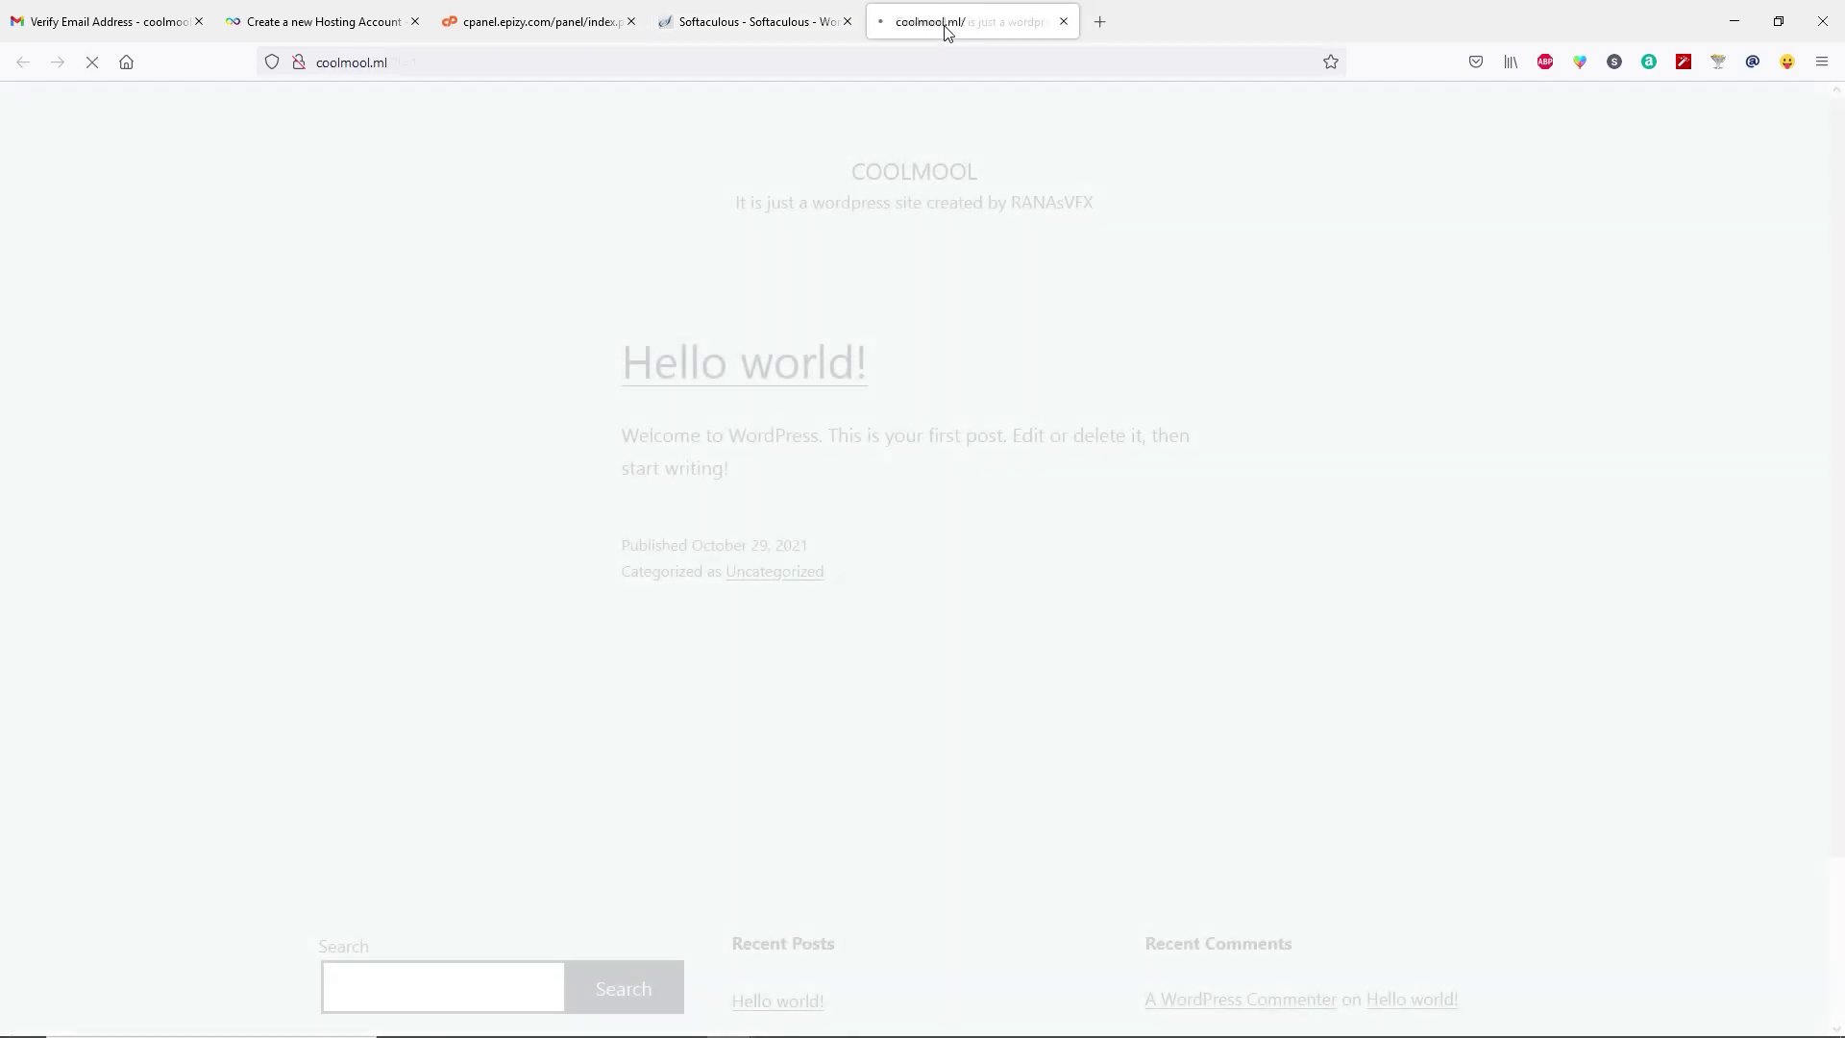
scroll(659, 327, down, 2)
scroll(844, 468, up, 2)
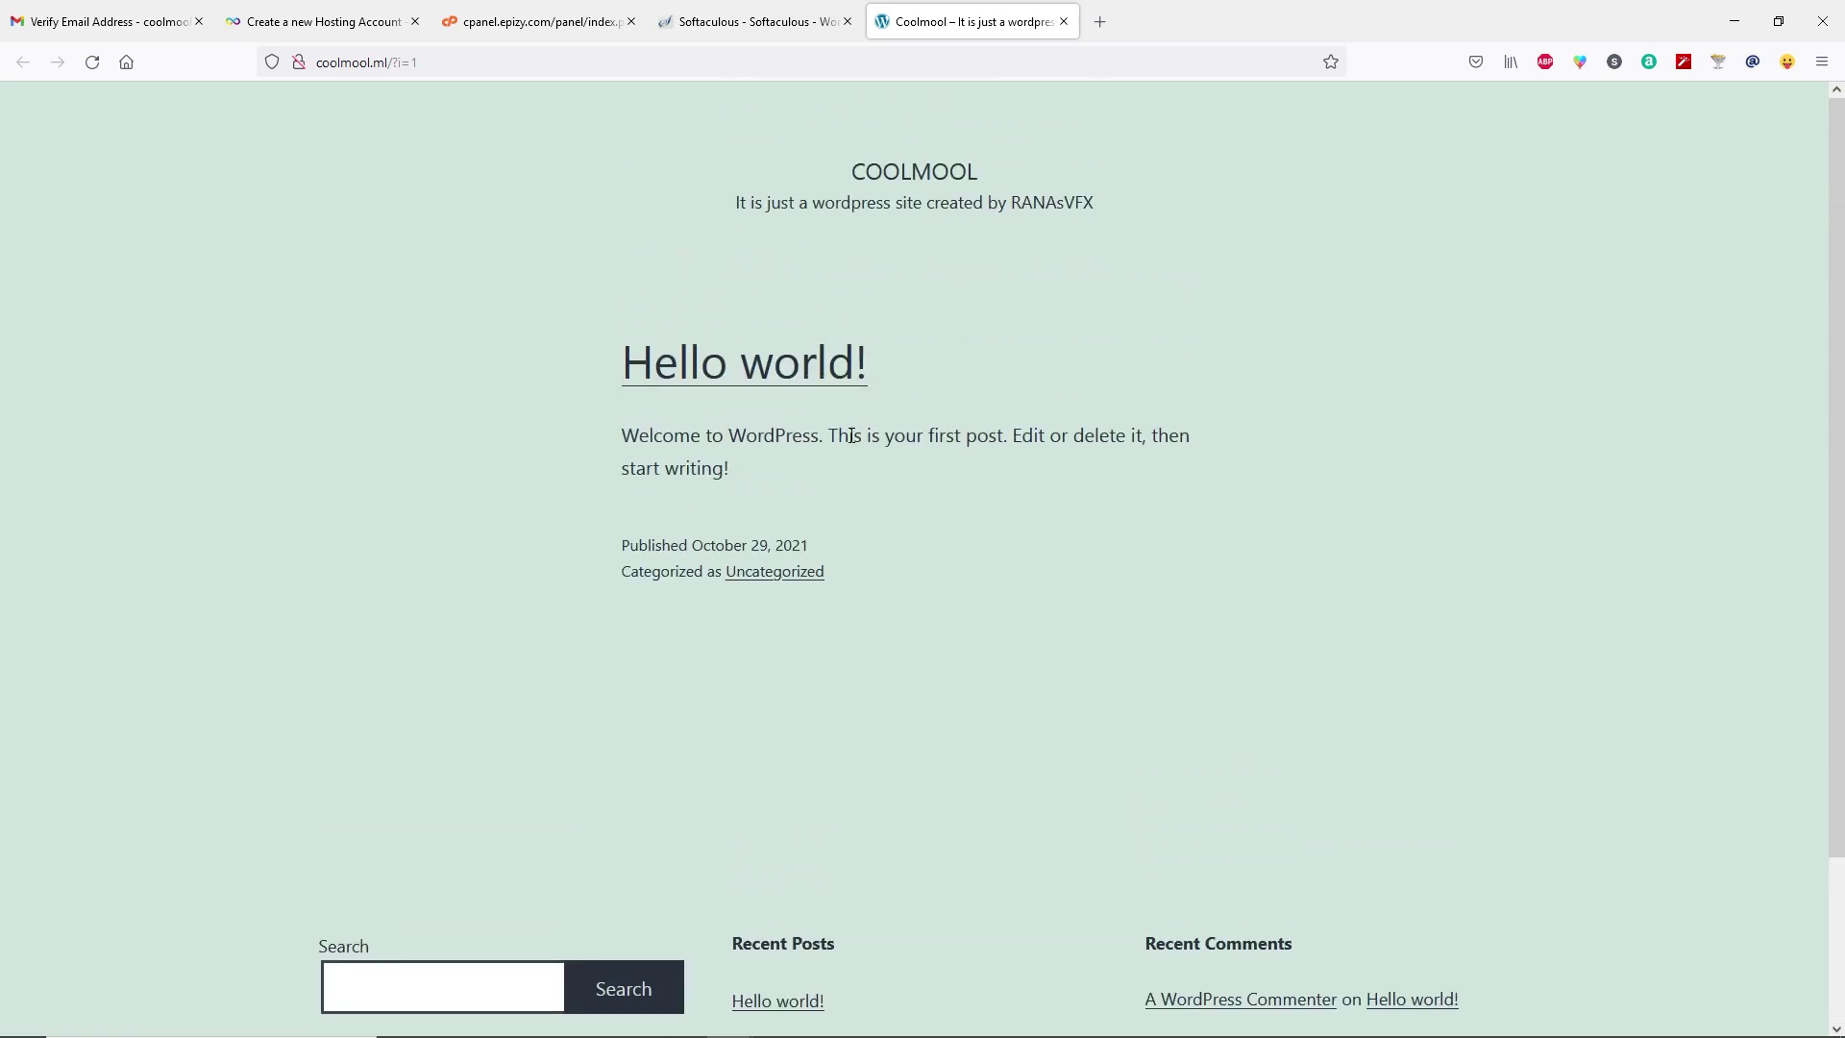
scroll(826, 663, down, 2)
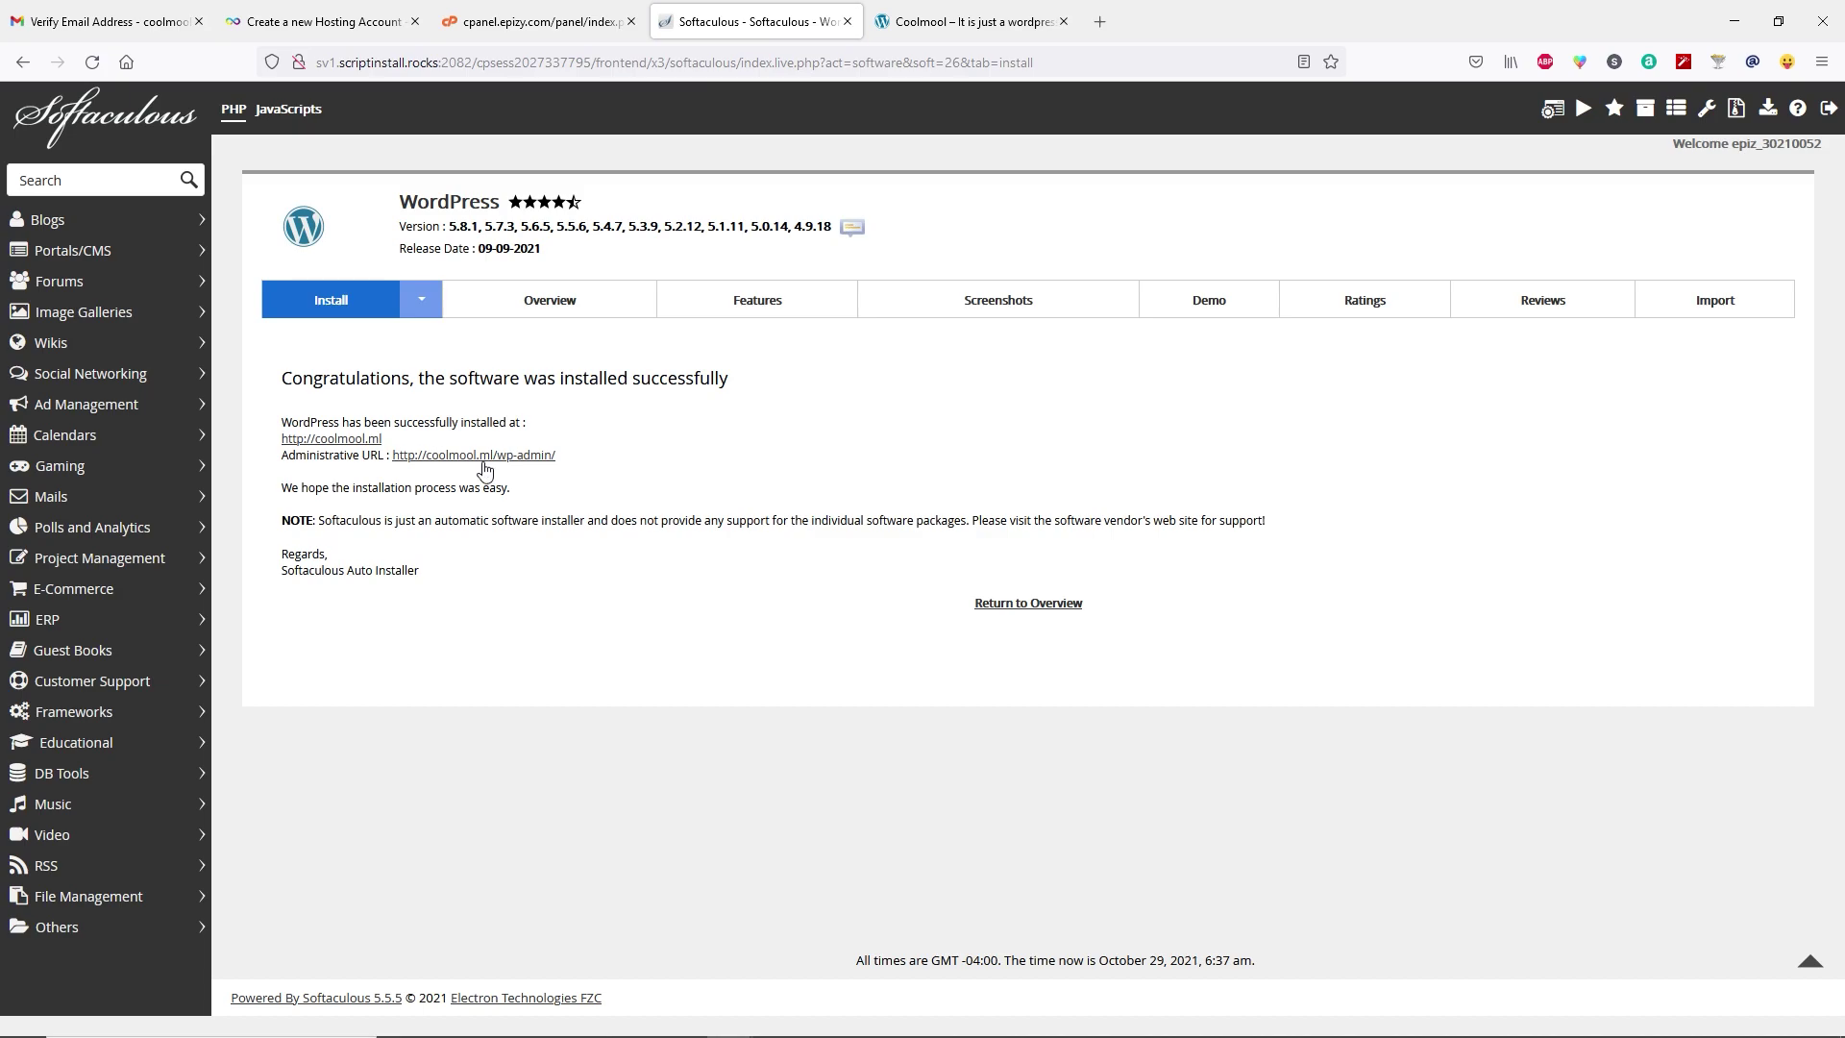
right_click(486, 455)
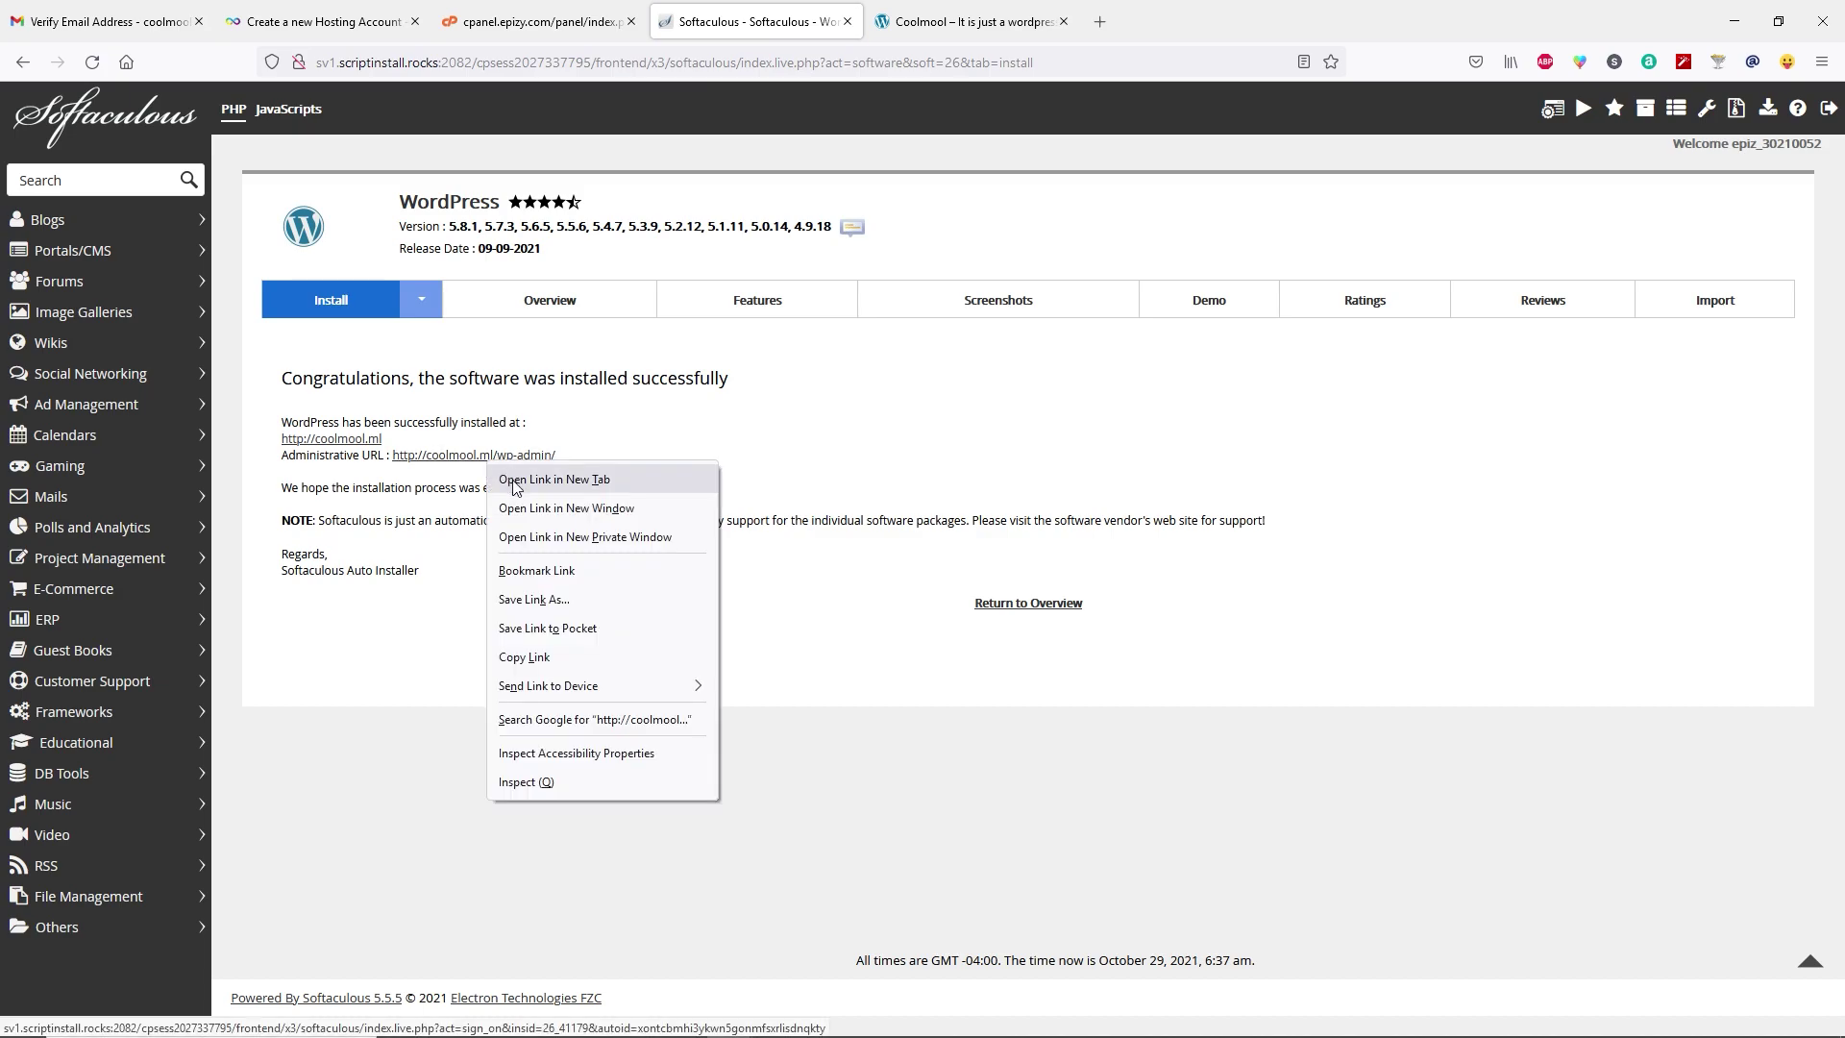
click(513, 481)
click(935, 25)
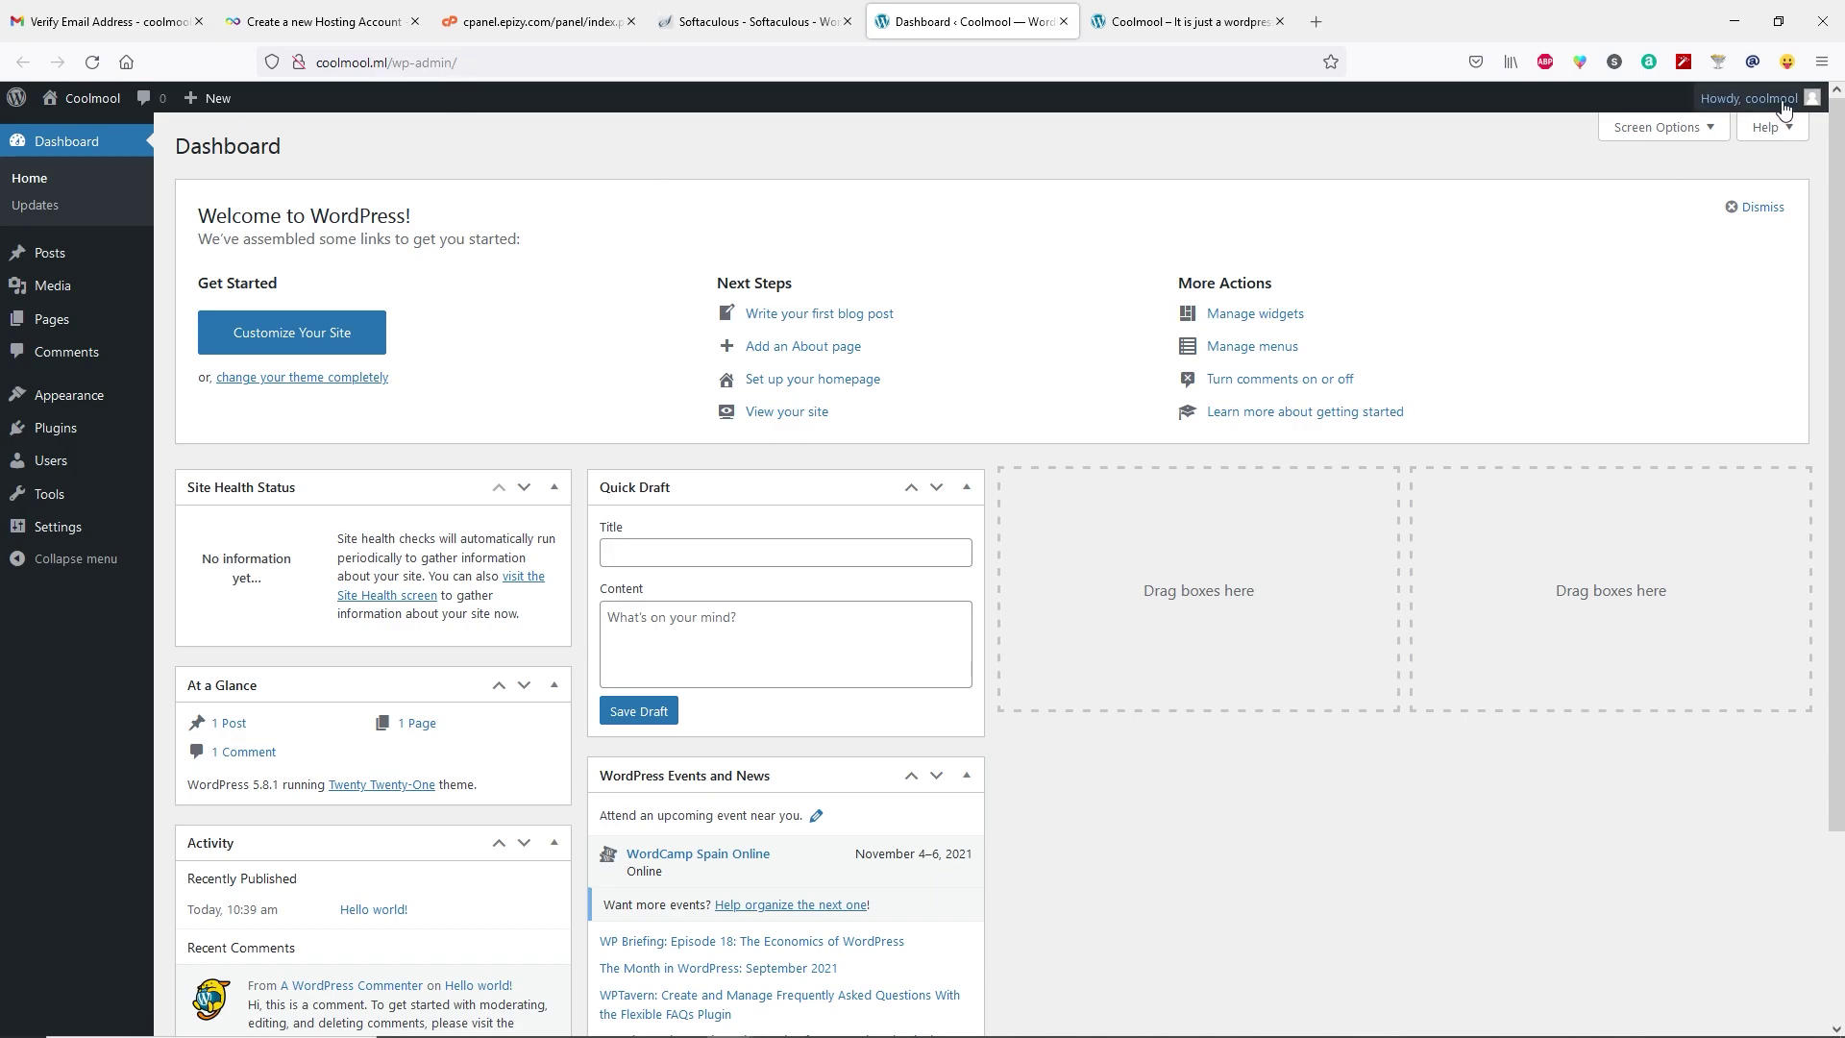
mouse_move(1782, 105)
click(1696, 195)
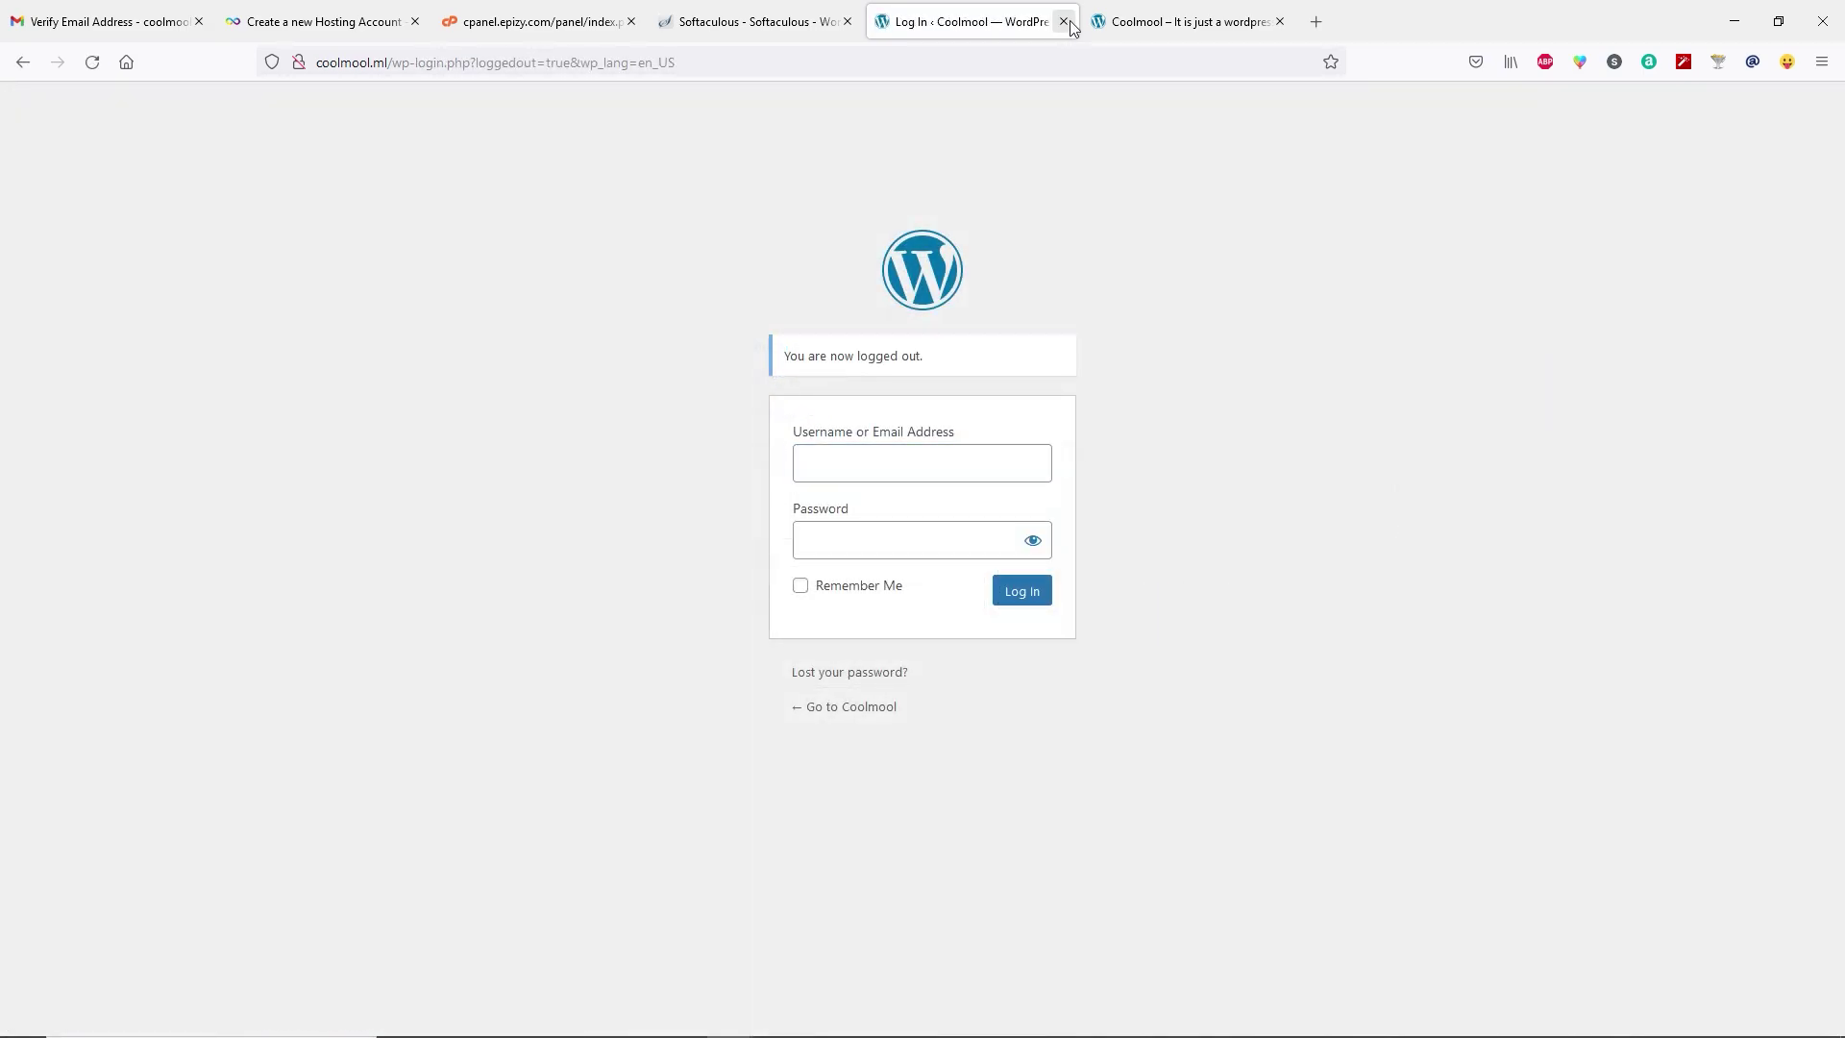
click(1063, 21)
click(1064, 21)
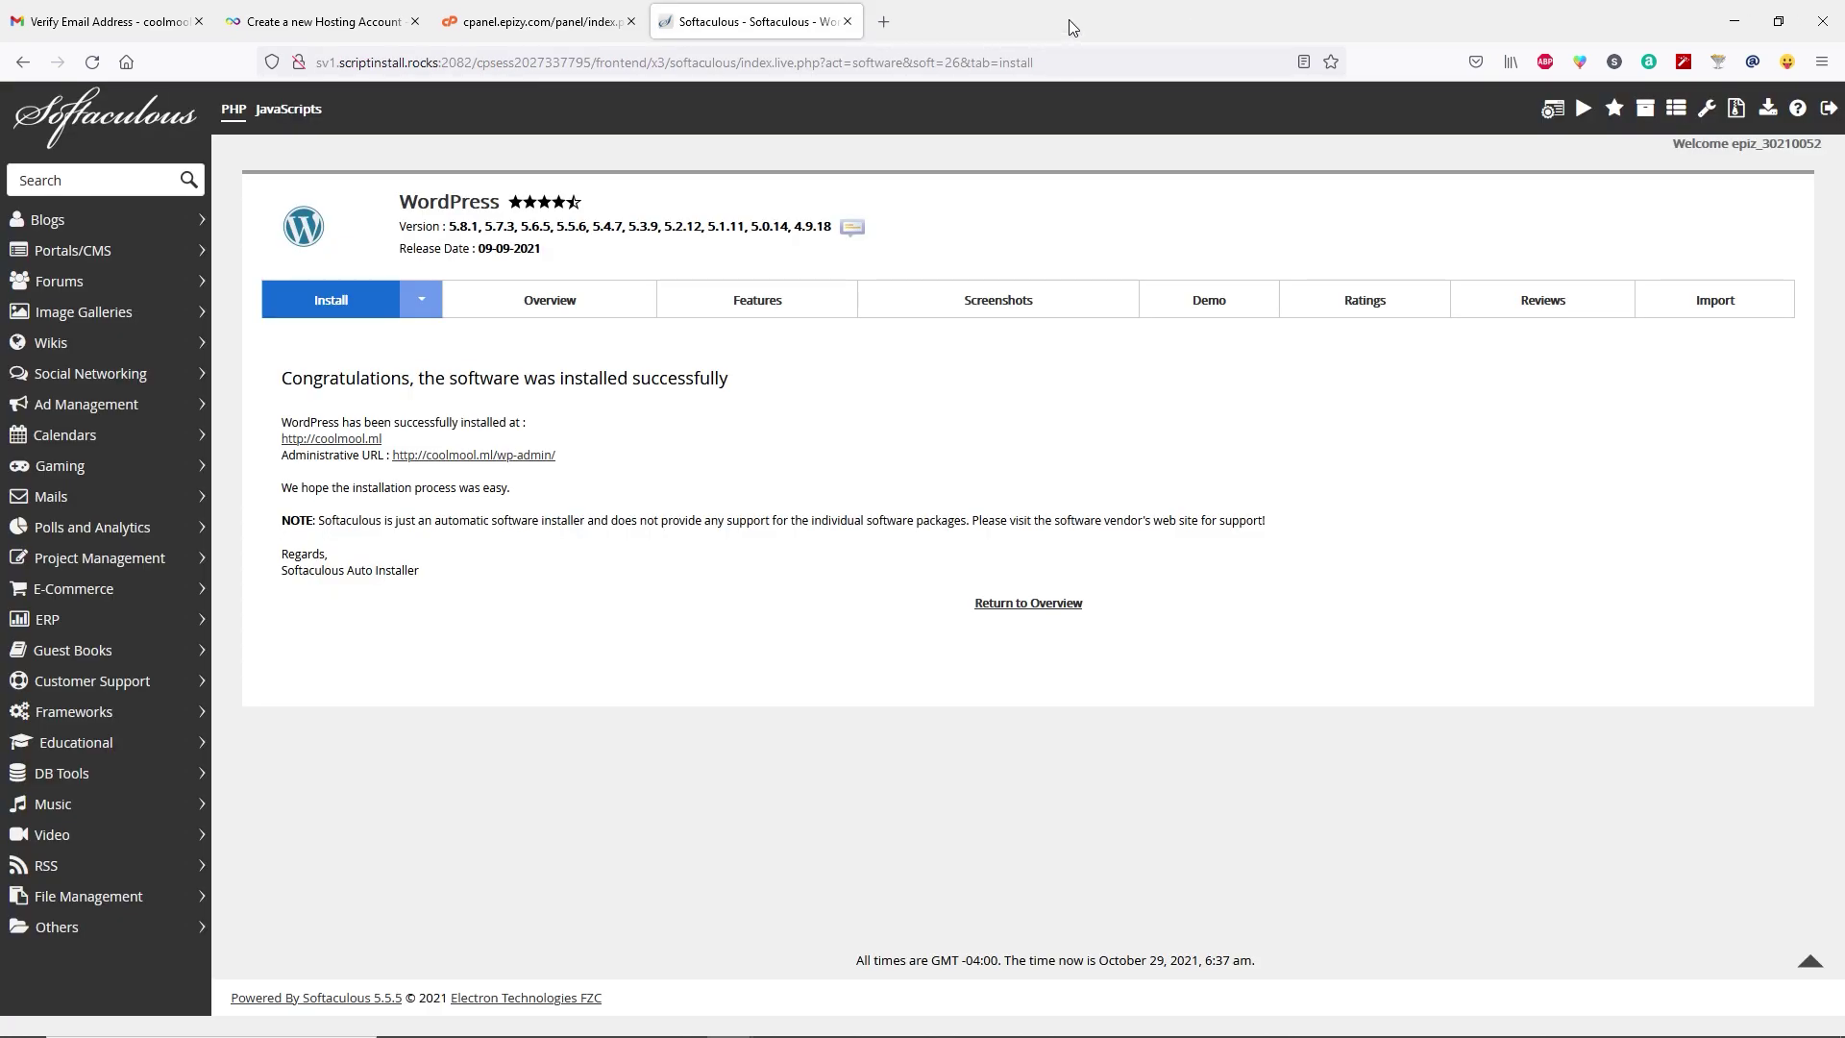
Copy the administrative URL and open it in a new tab.
drag(559, 455, 399, 457)
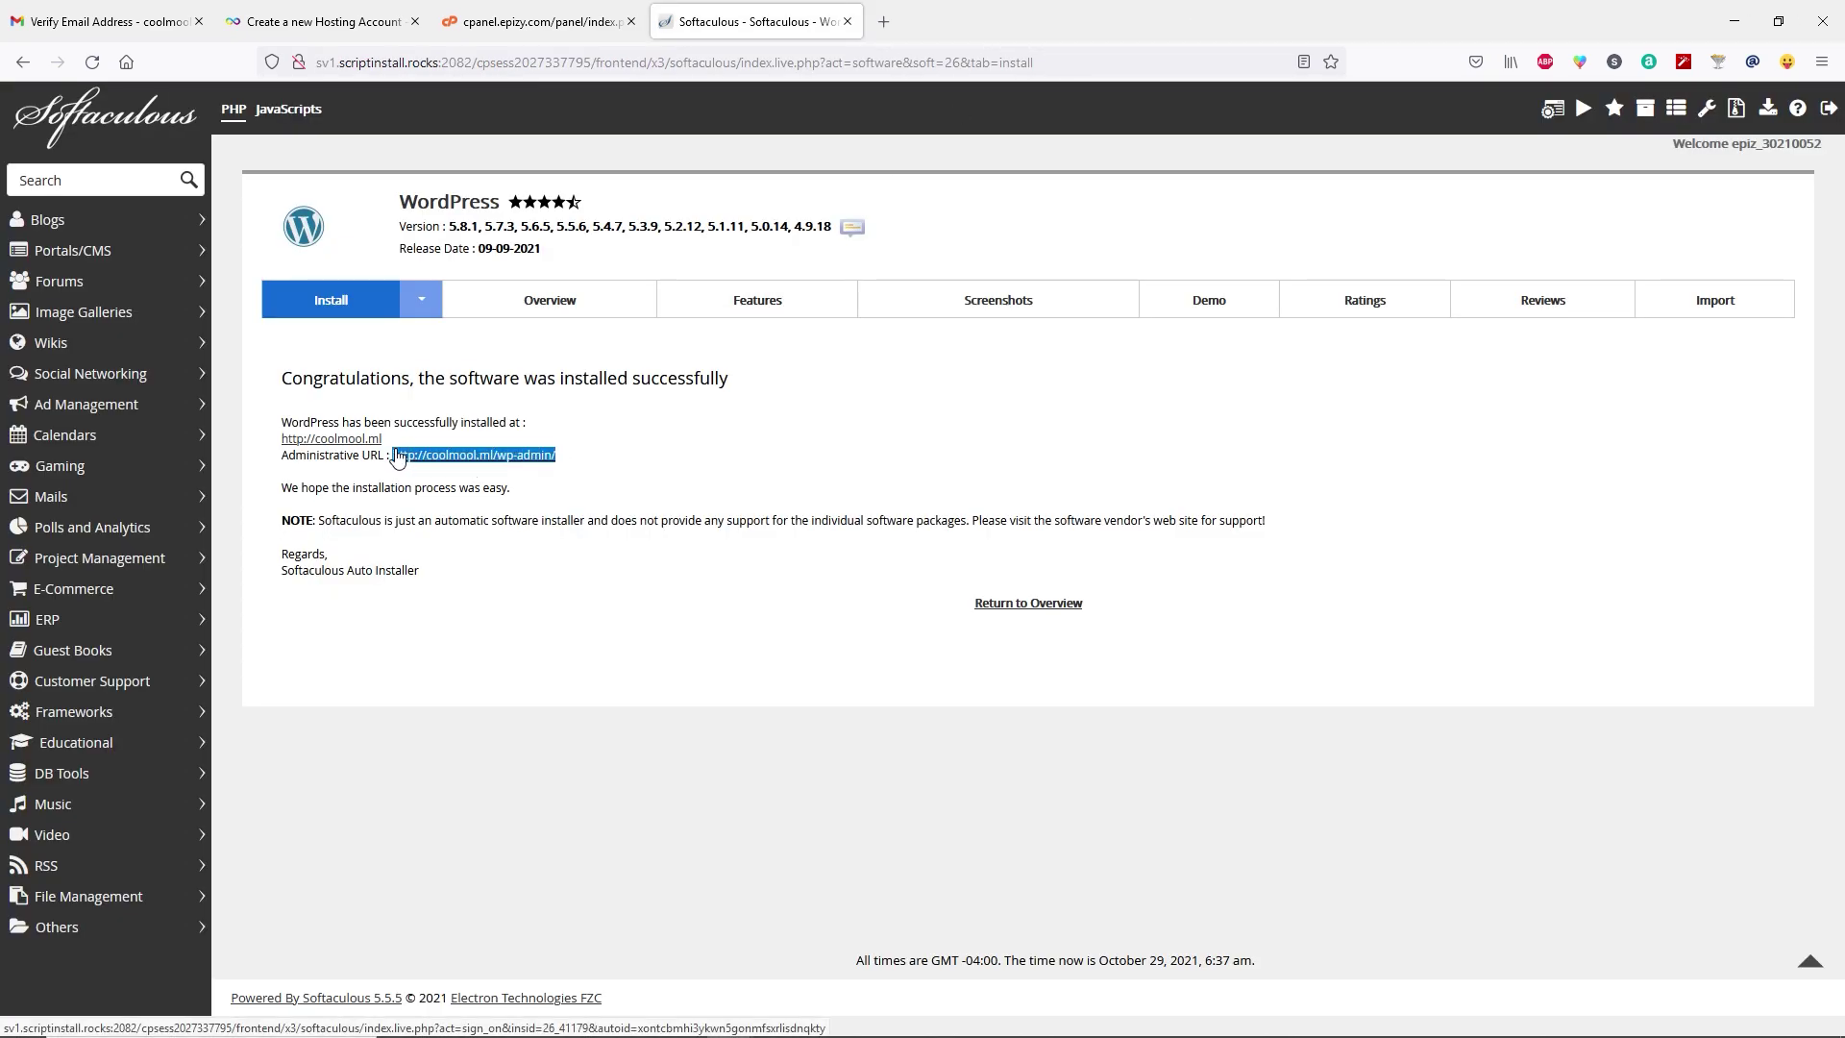
right_click(401, 457)
click(451, 709)
click(884, 23)
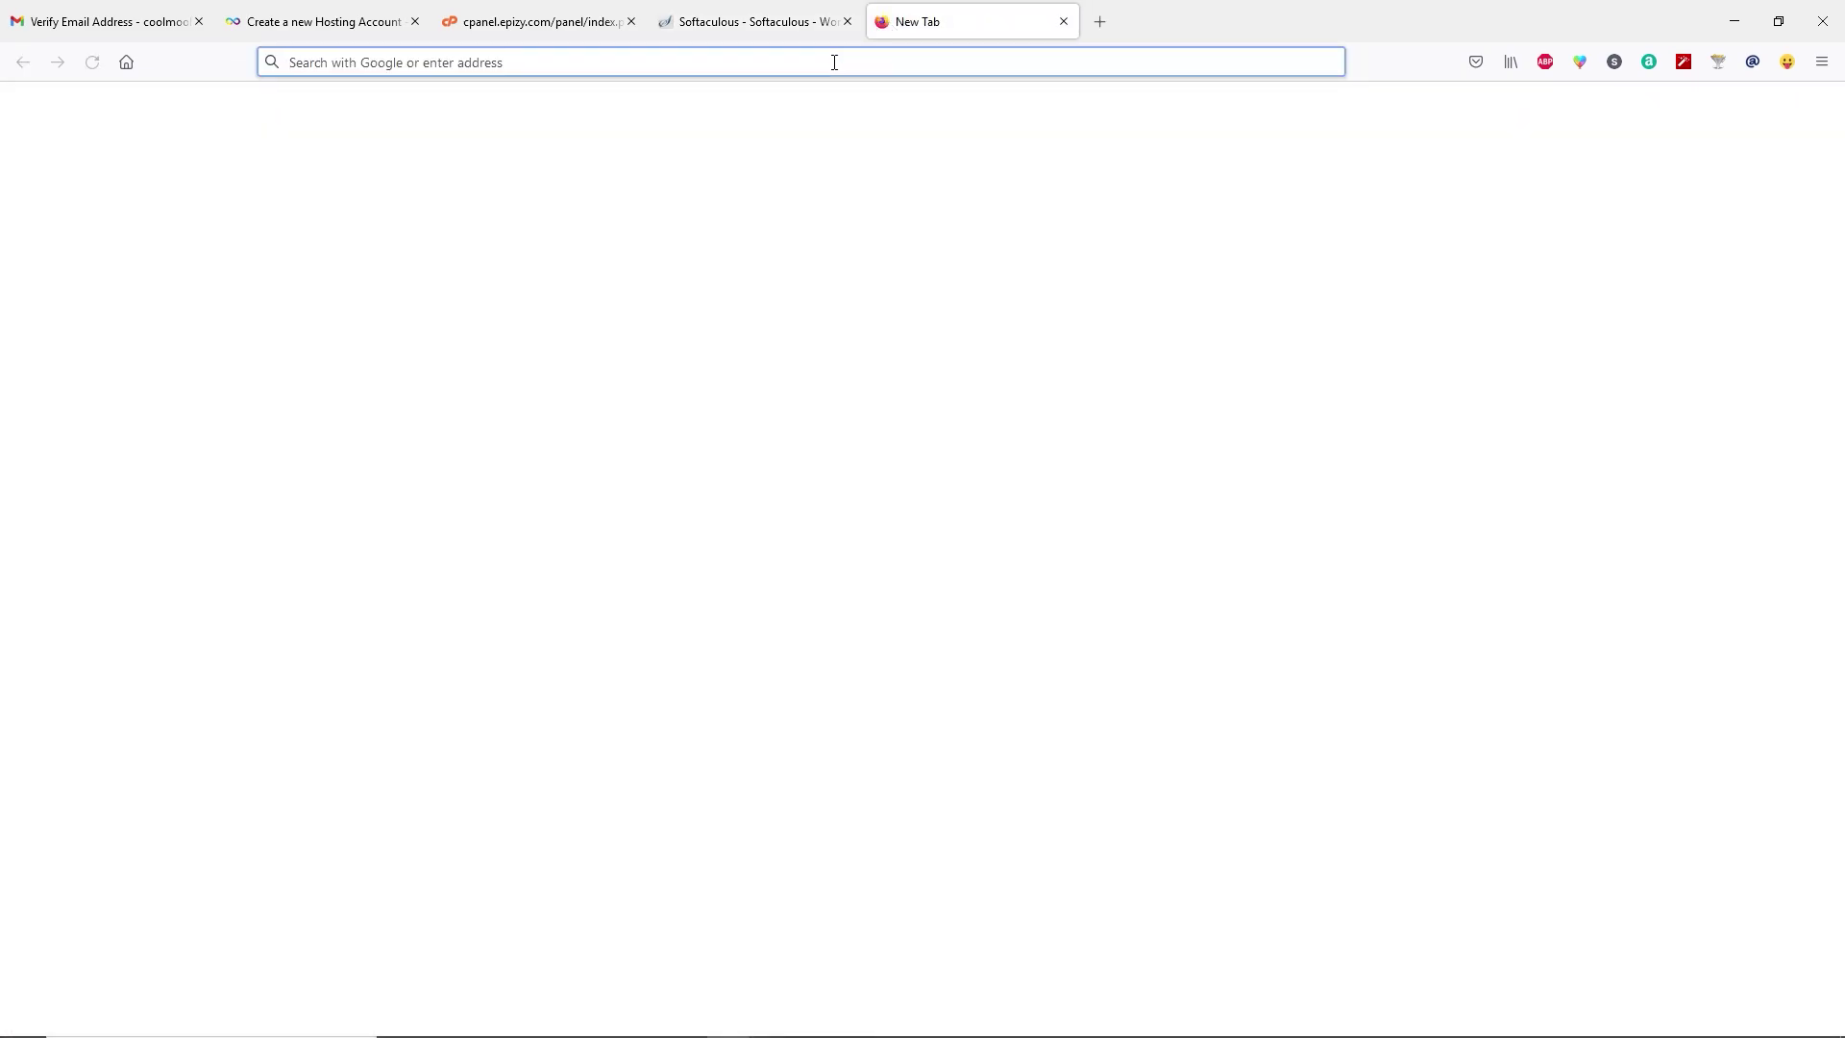
key(ctrl+v)
key(Return)
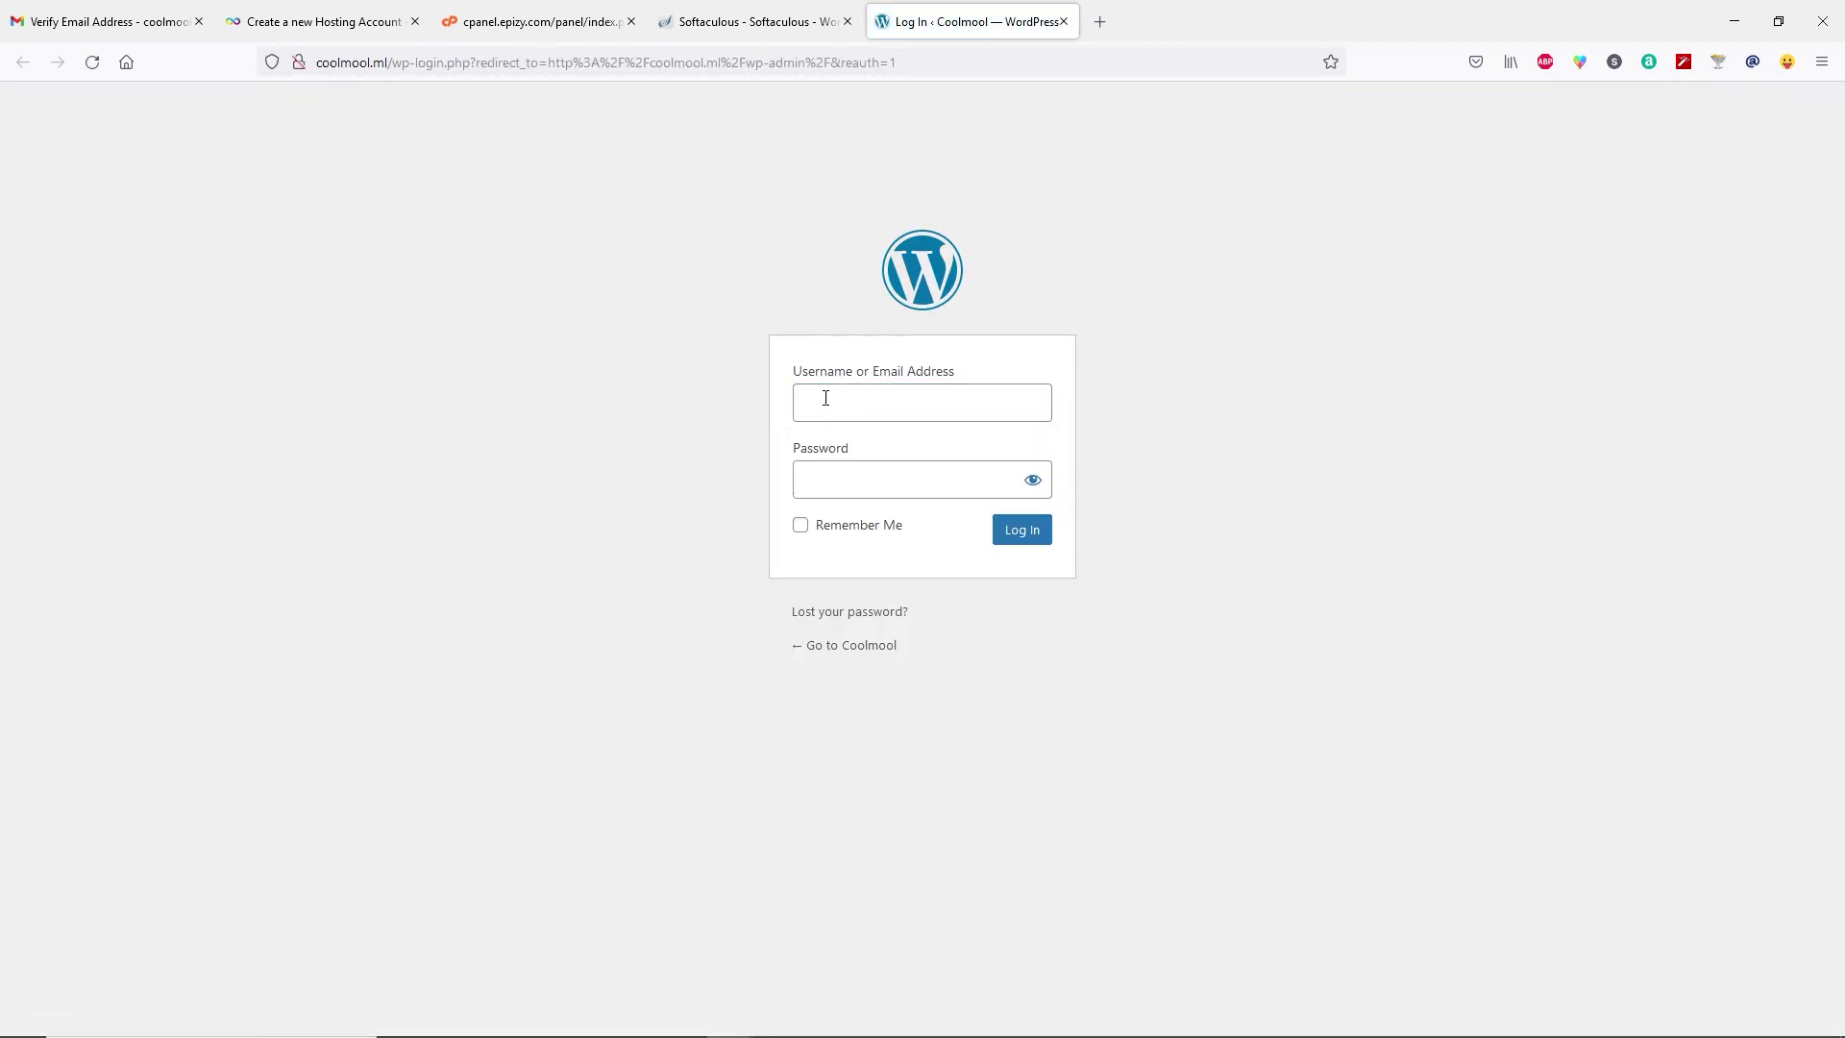
Log in to WordPress admin with the saved admin username and password.
text(coolmool)
key(Tab)
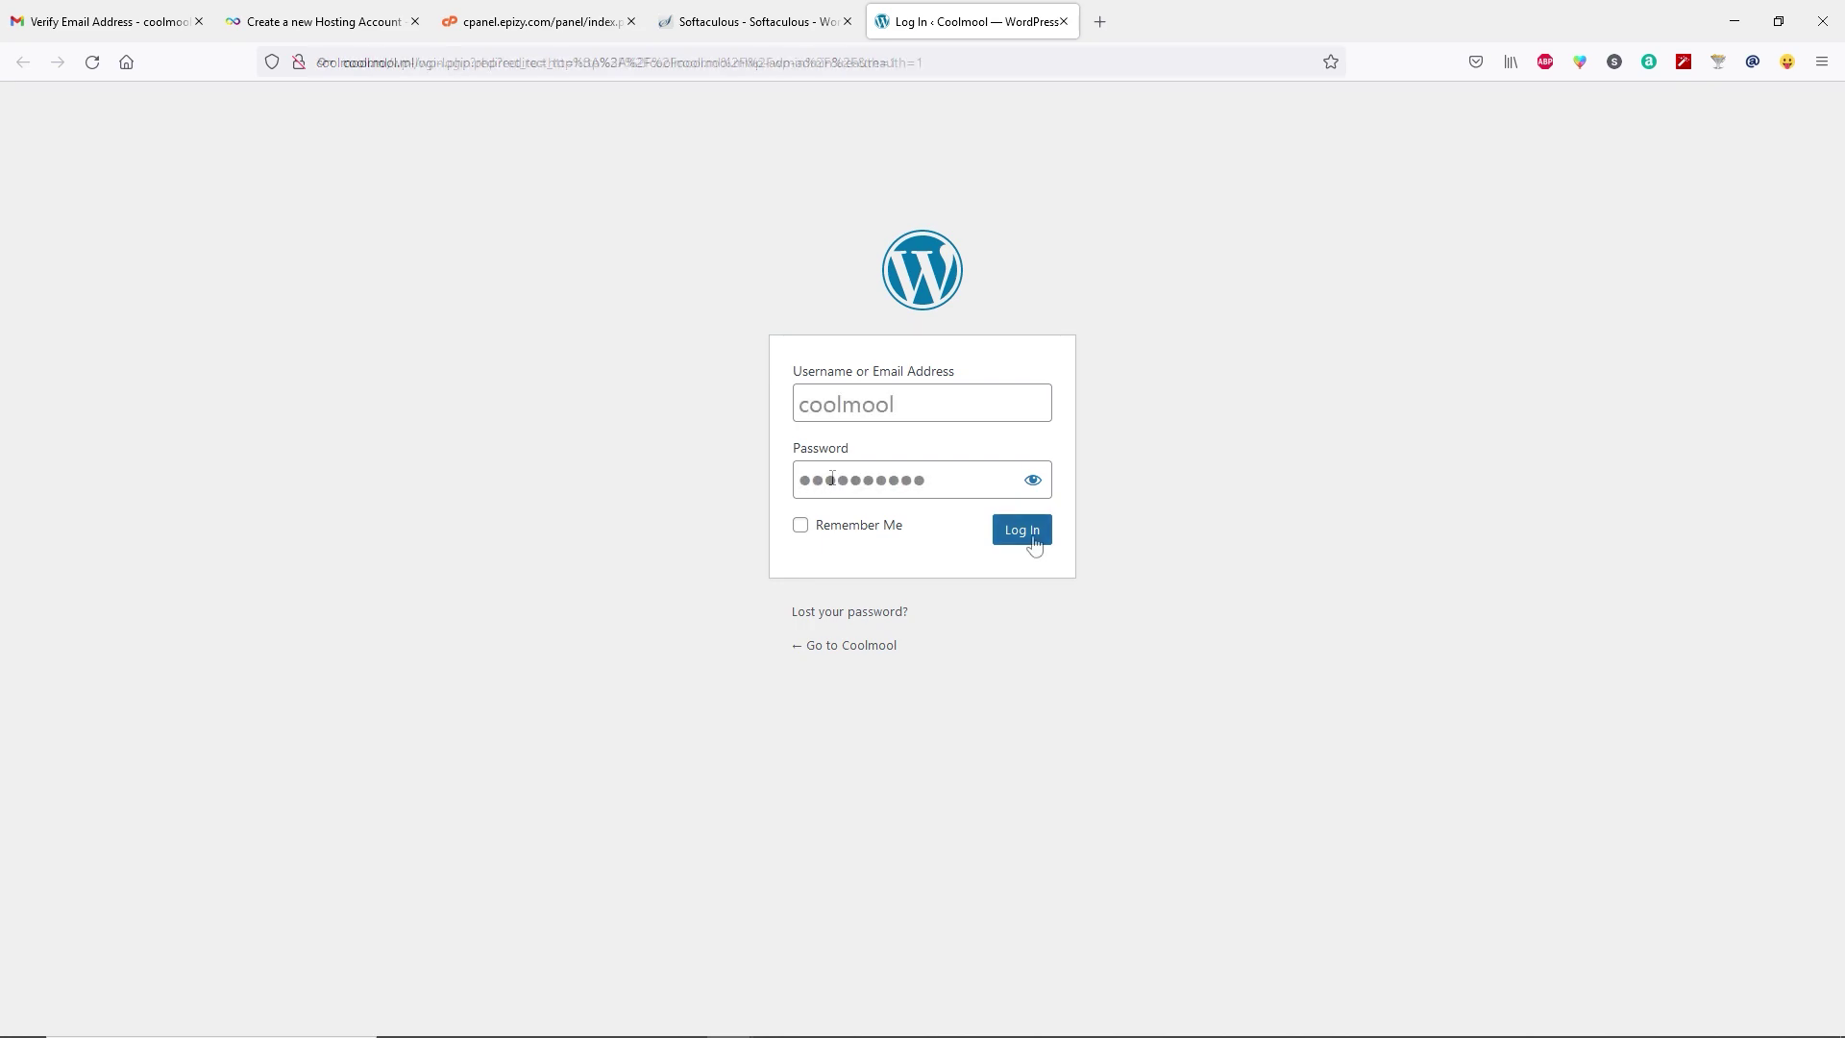
click(1021, 531)
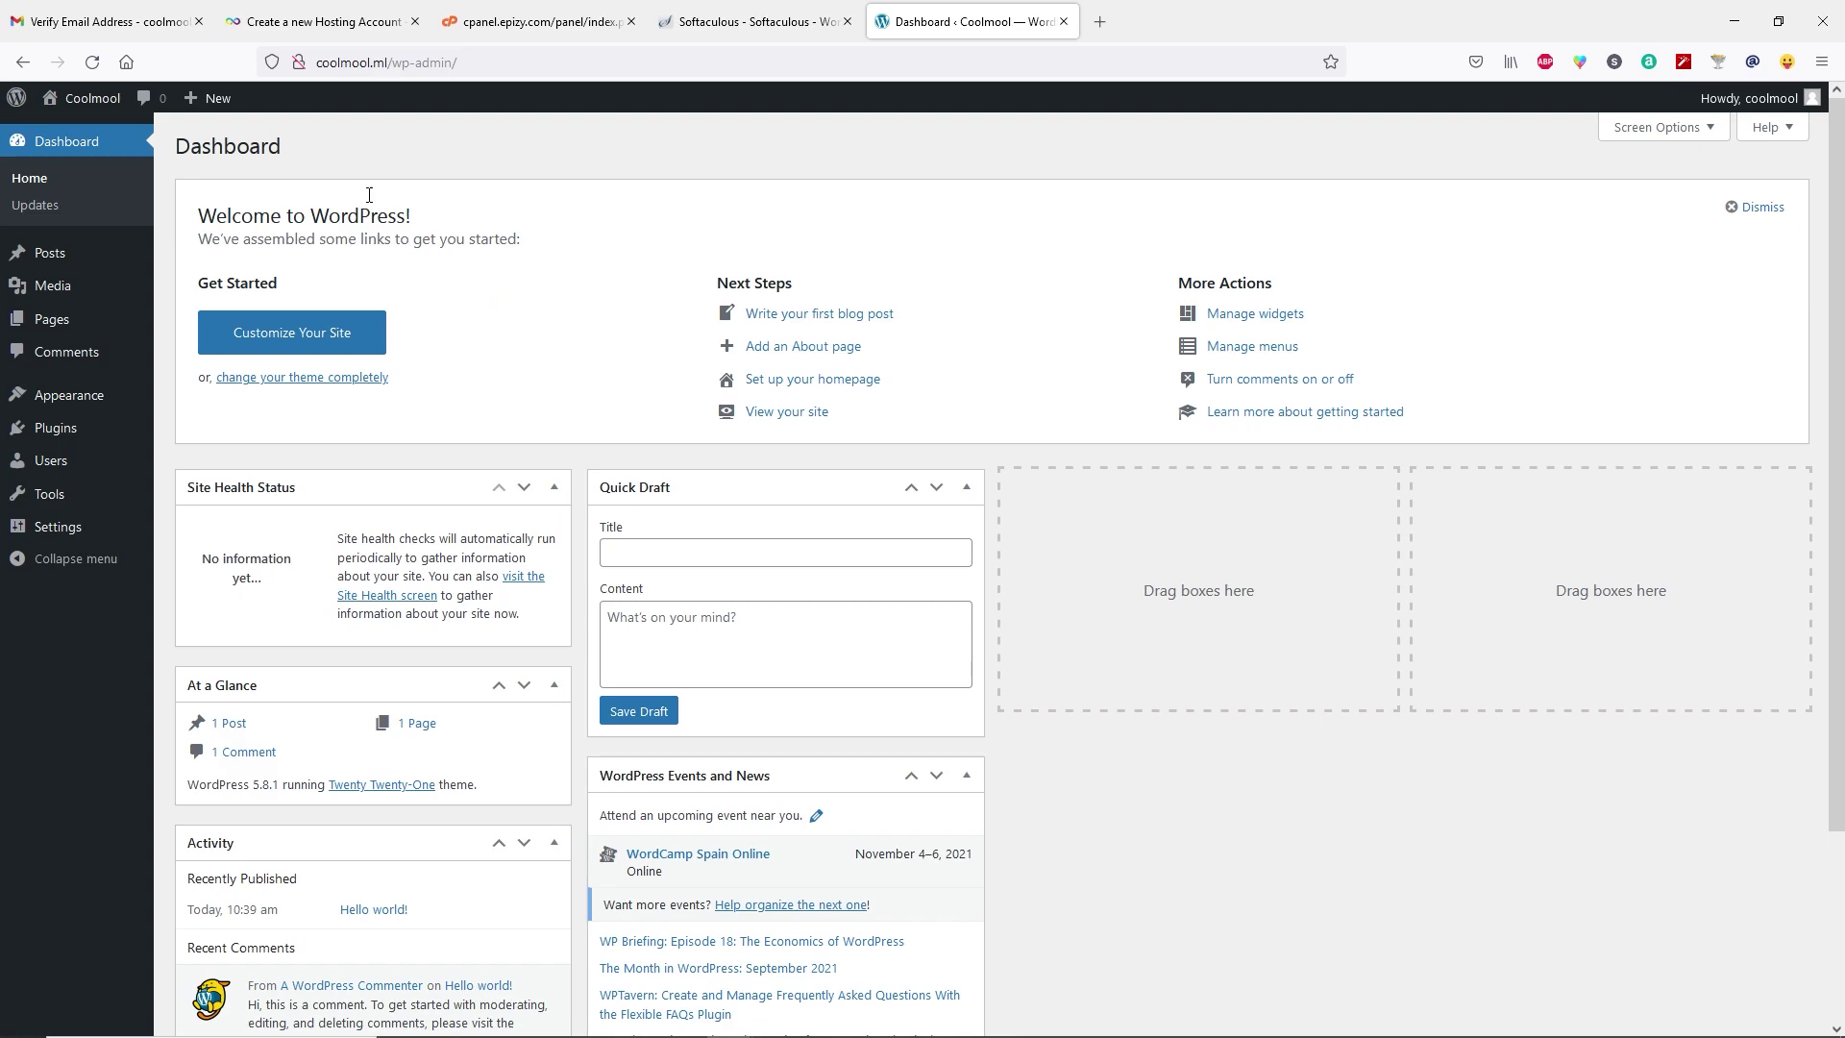
mouse_move(92, 100)
right_click(73, 132)
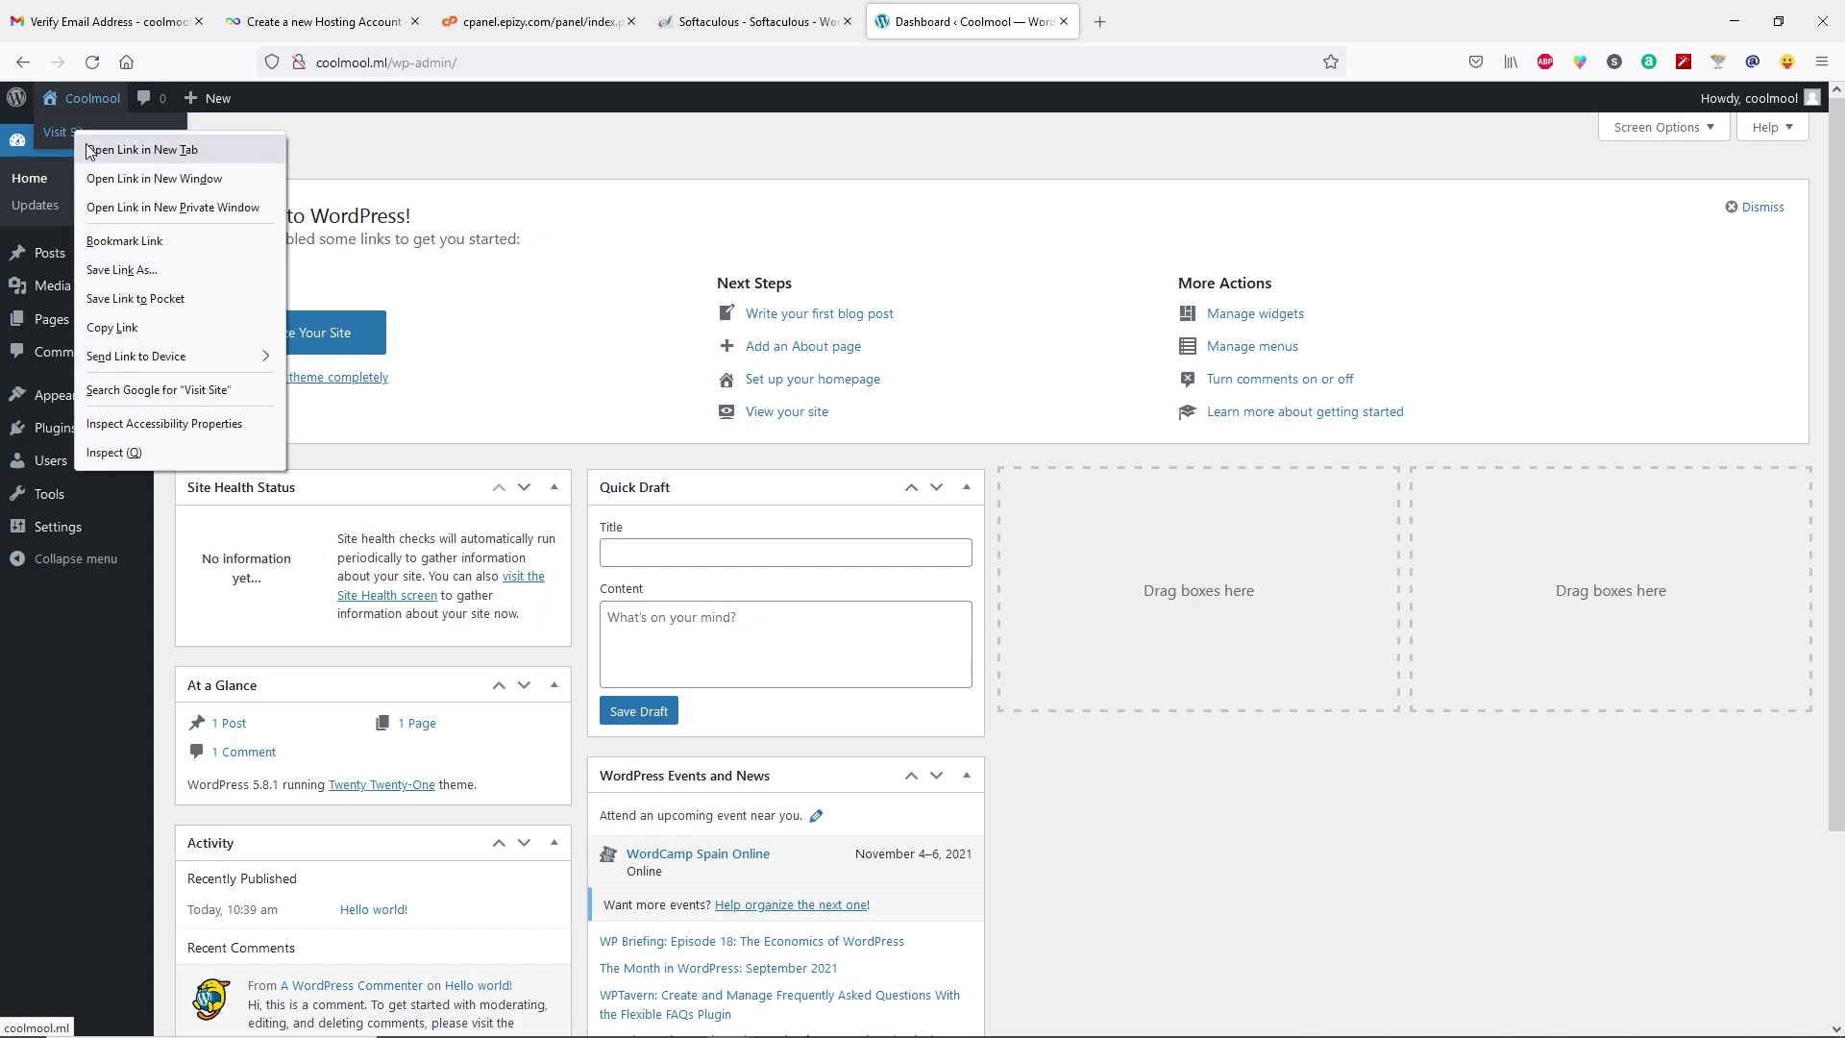
click(115, 142)
click(1174, 12)
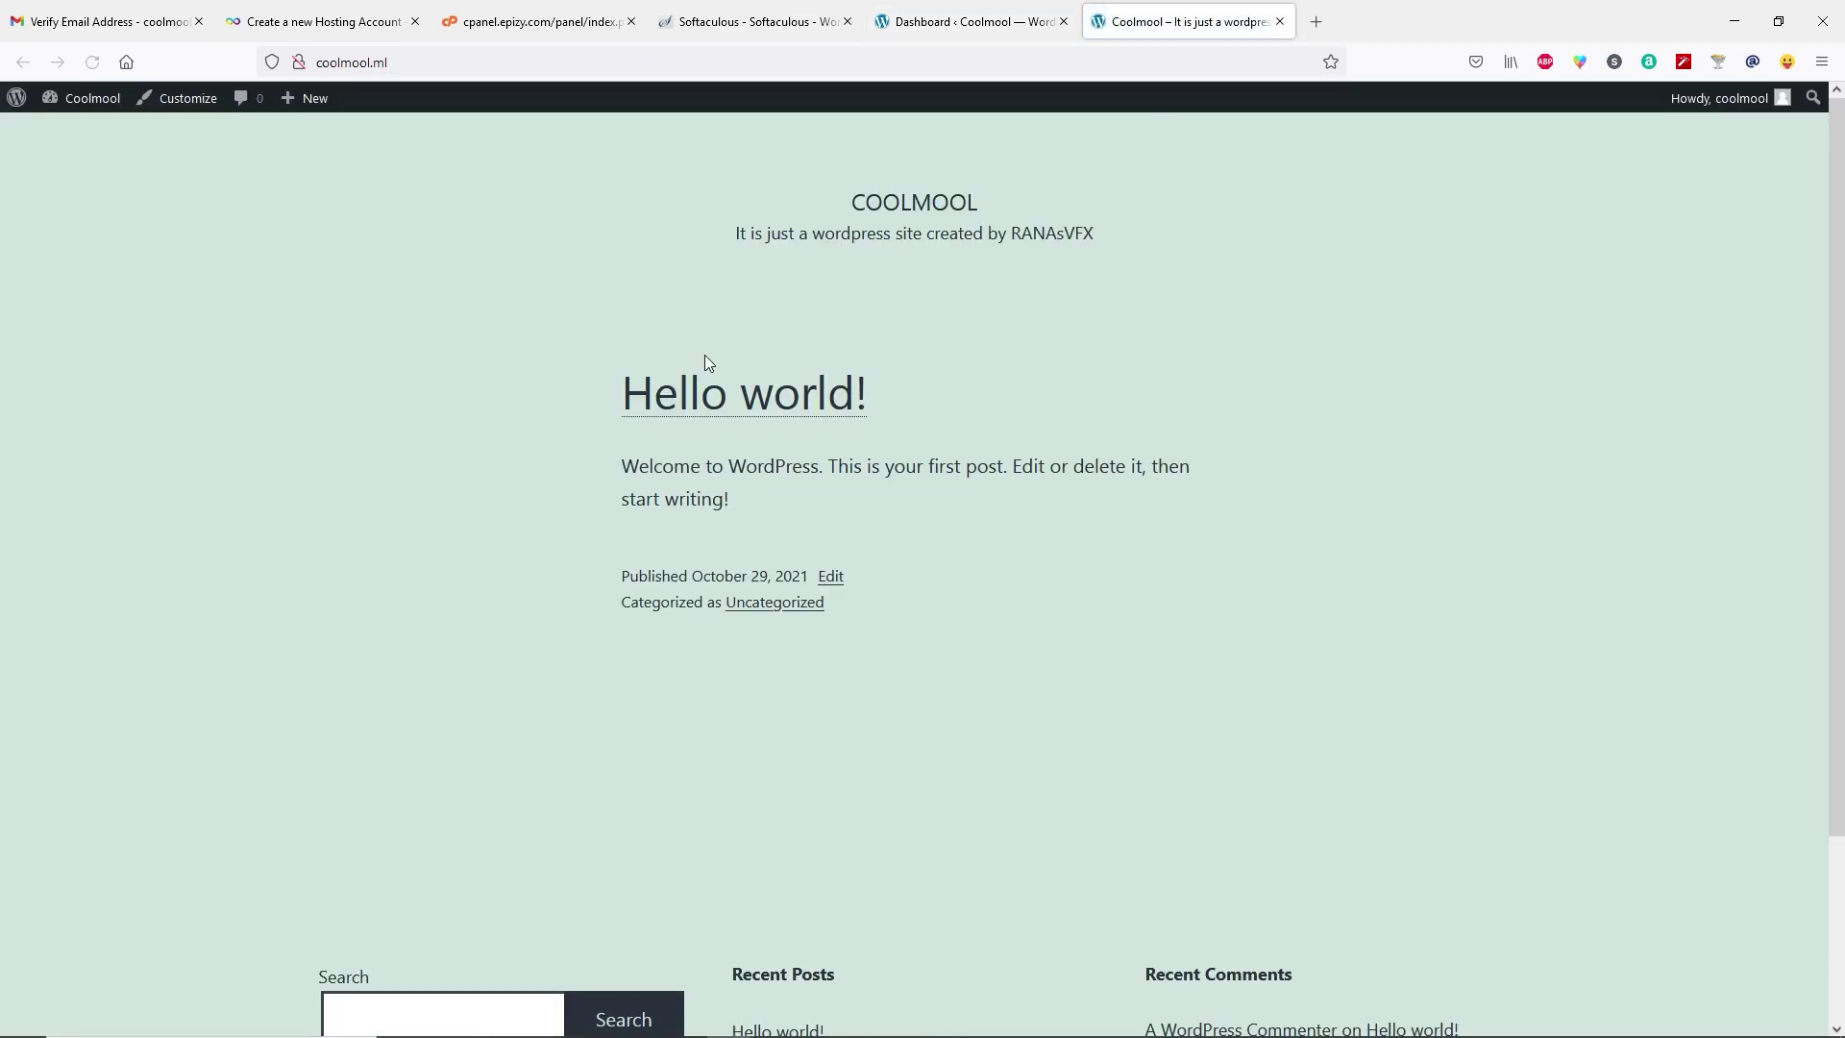
scroll(876, 469, down, 3)
scroll(876, 469, up, 3)
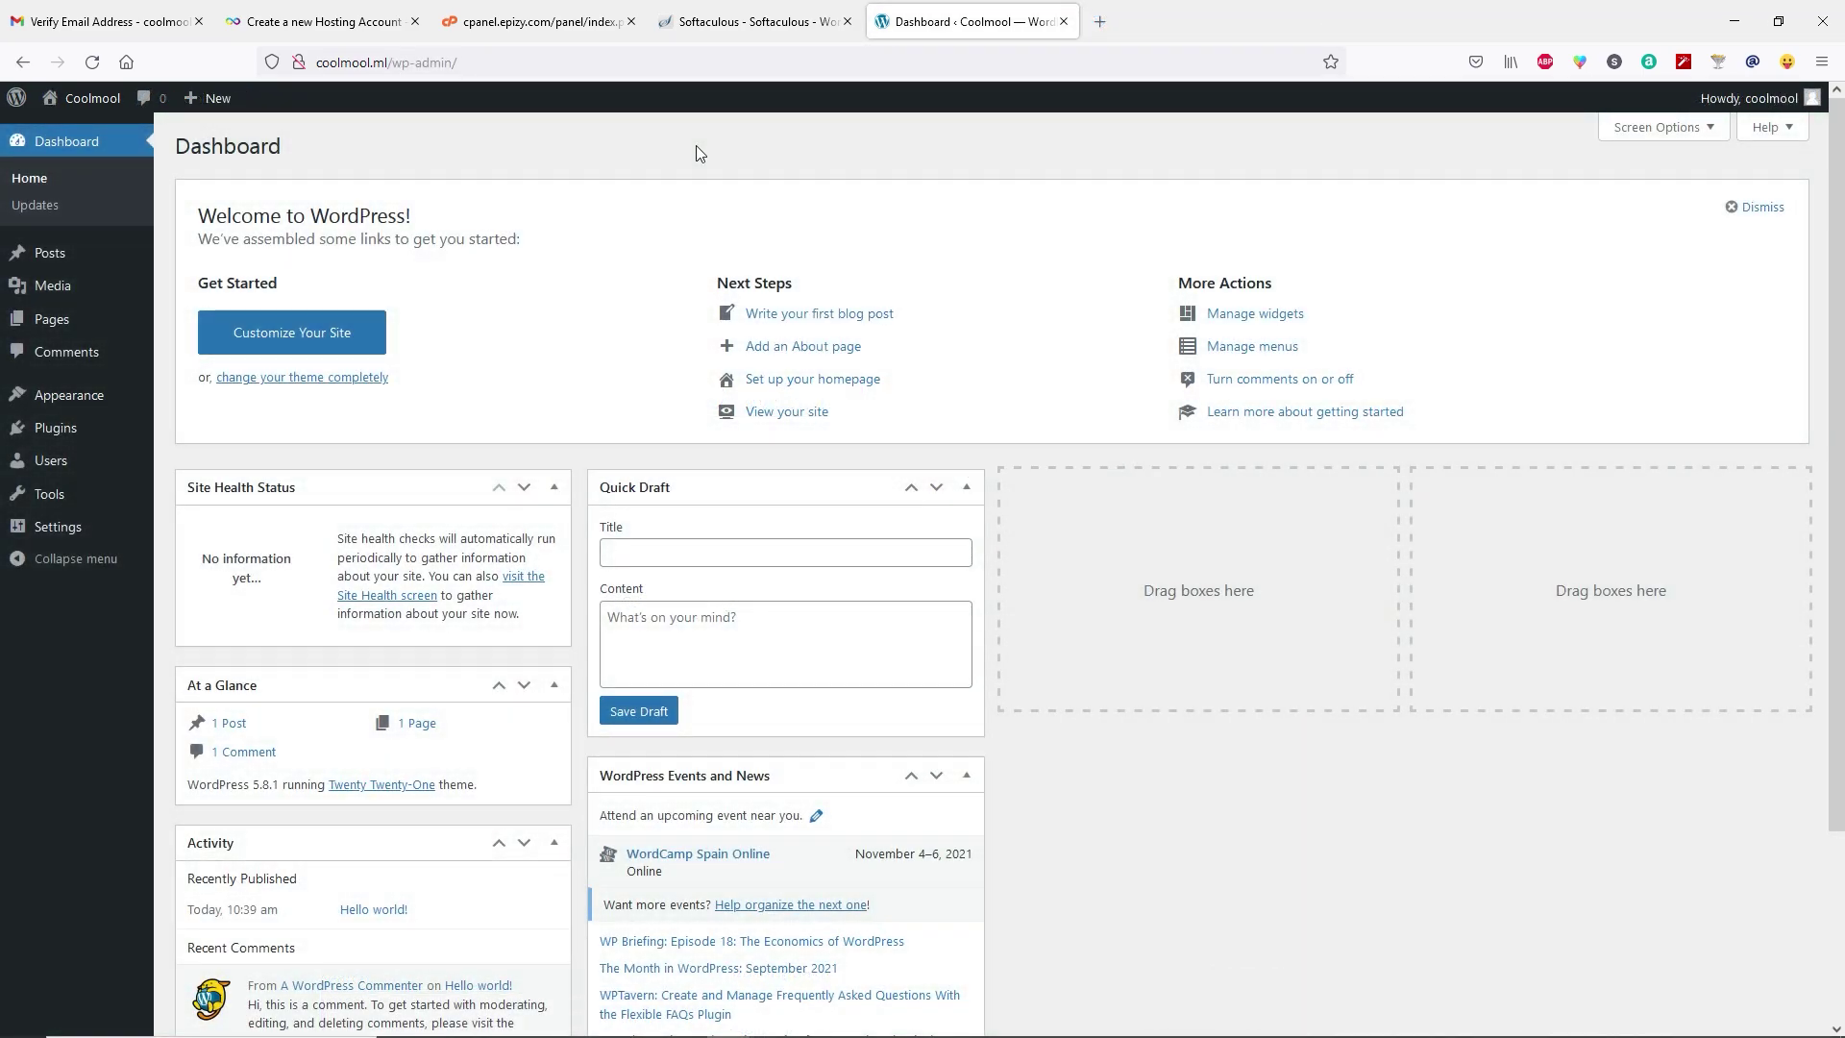
click(296, 63)
click(248, 154)
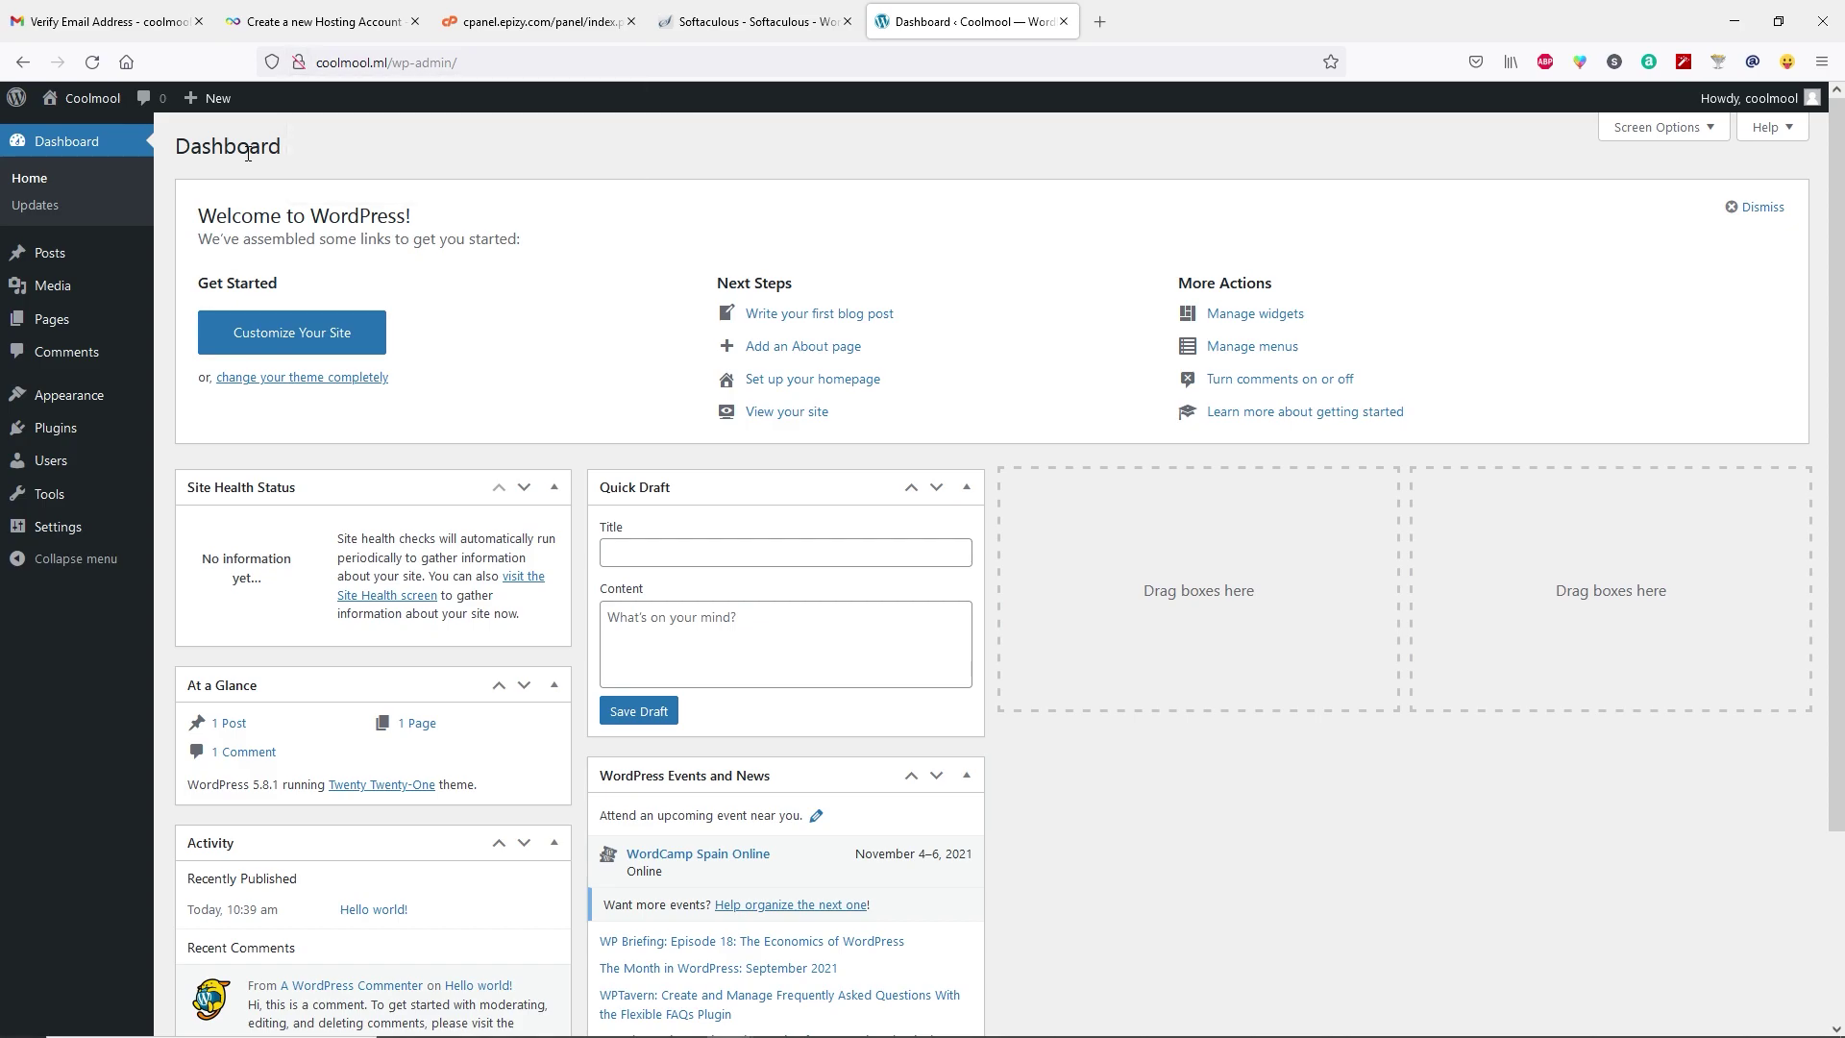